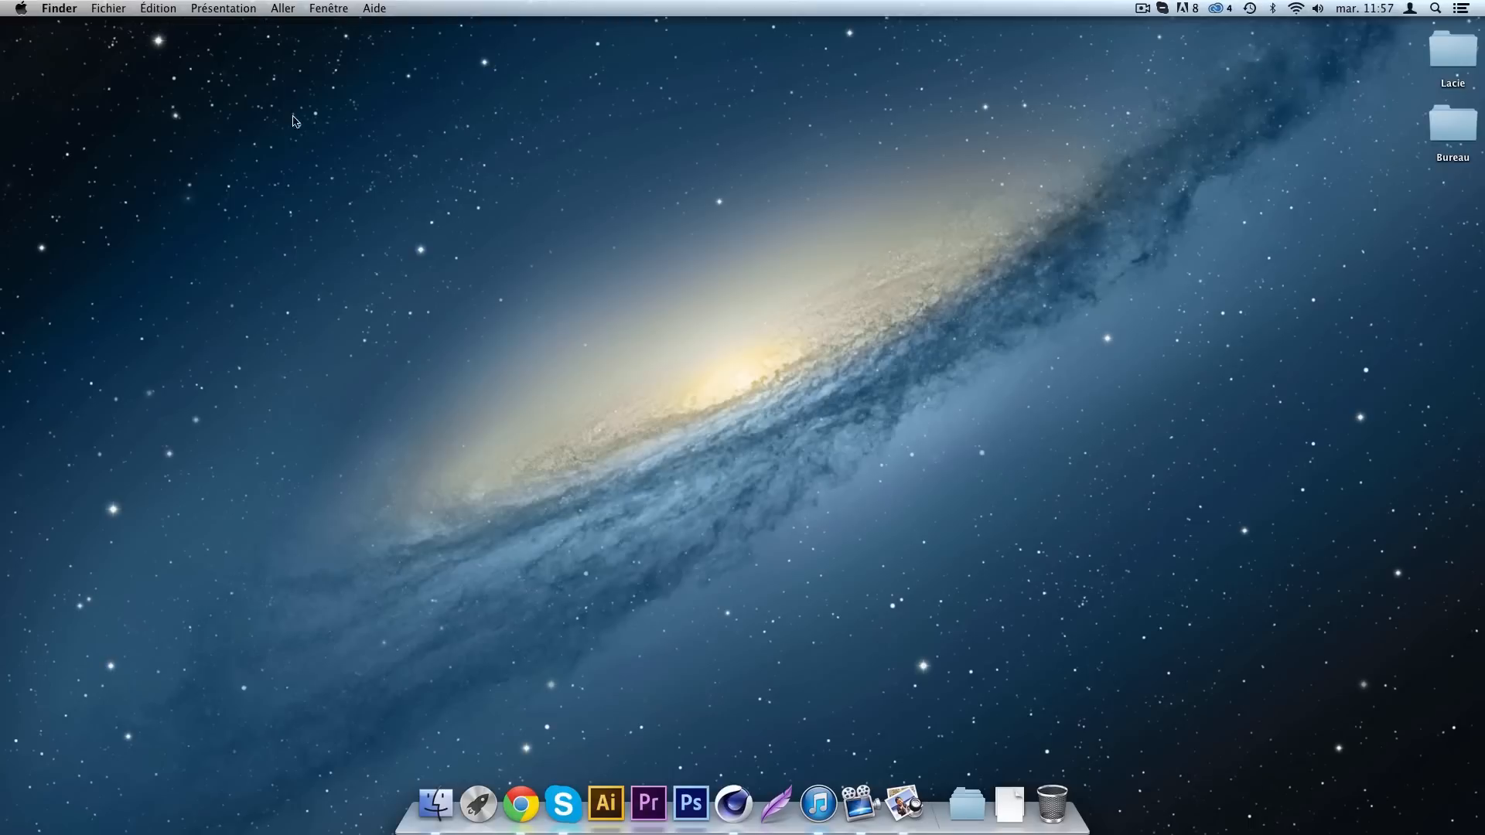
# View the reference image Render tuto.png, close it, and switch to Cinema 4D.
pyautogui.click(913, 797)
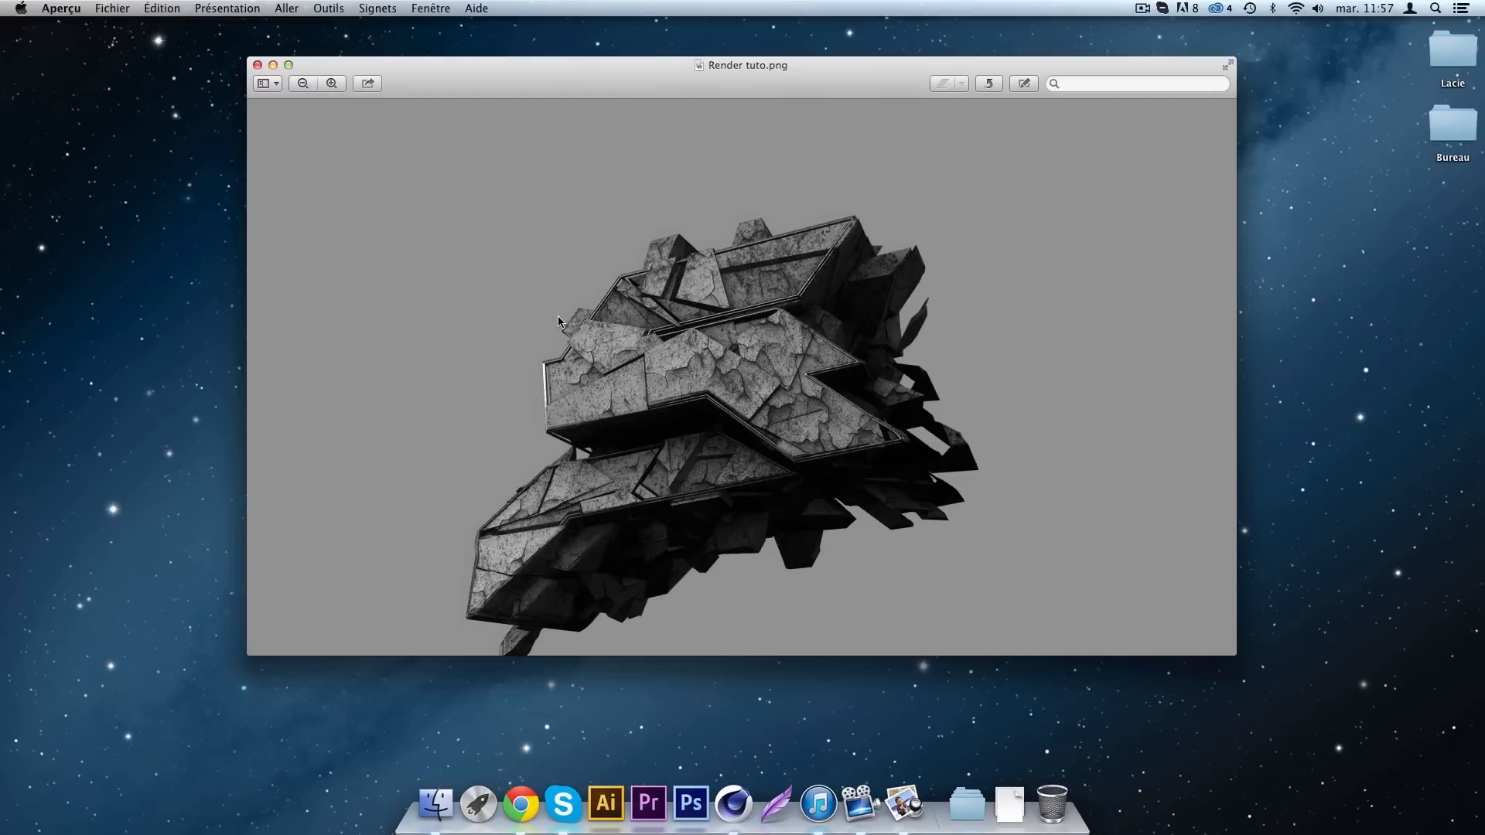
pyautogui.click(259, 66)
pyautogui.click(727, 803)
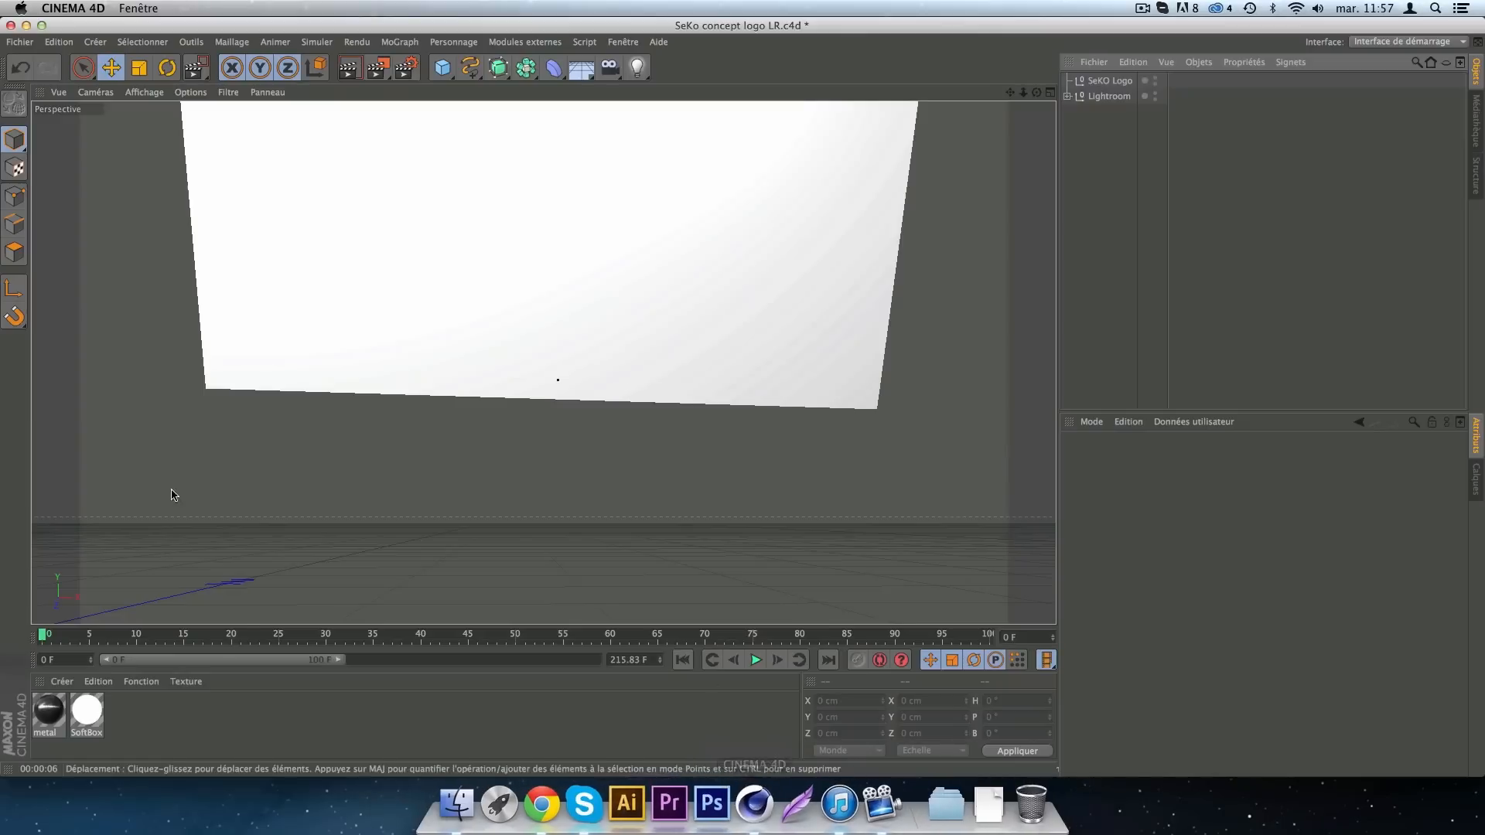
# Create a new material and open it in the material editor.
pyautogui.click(63, 682)
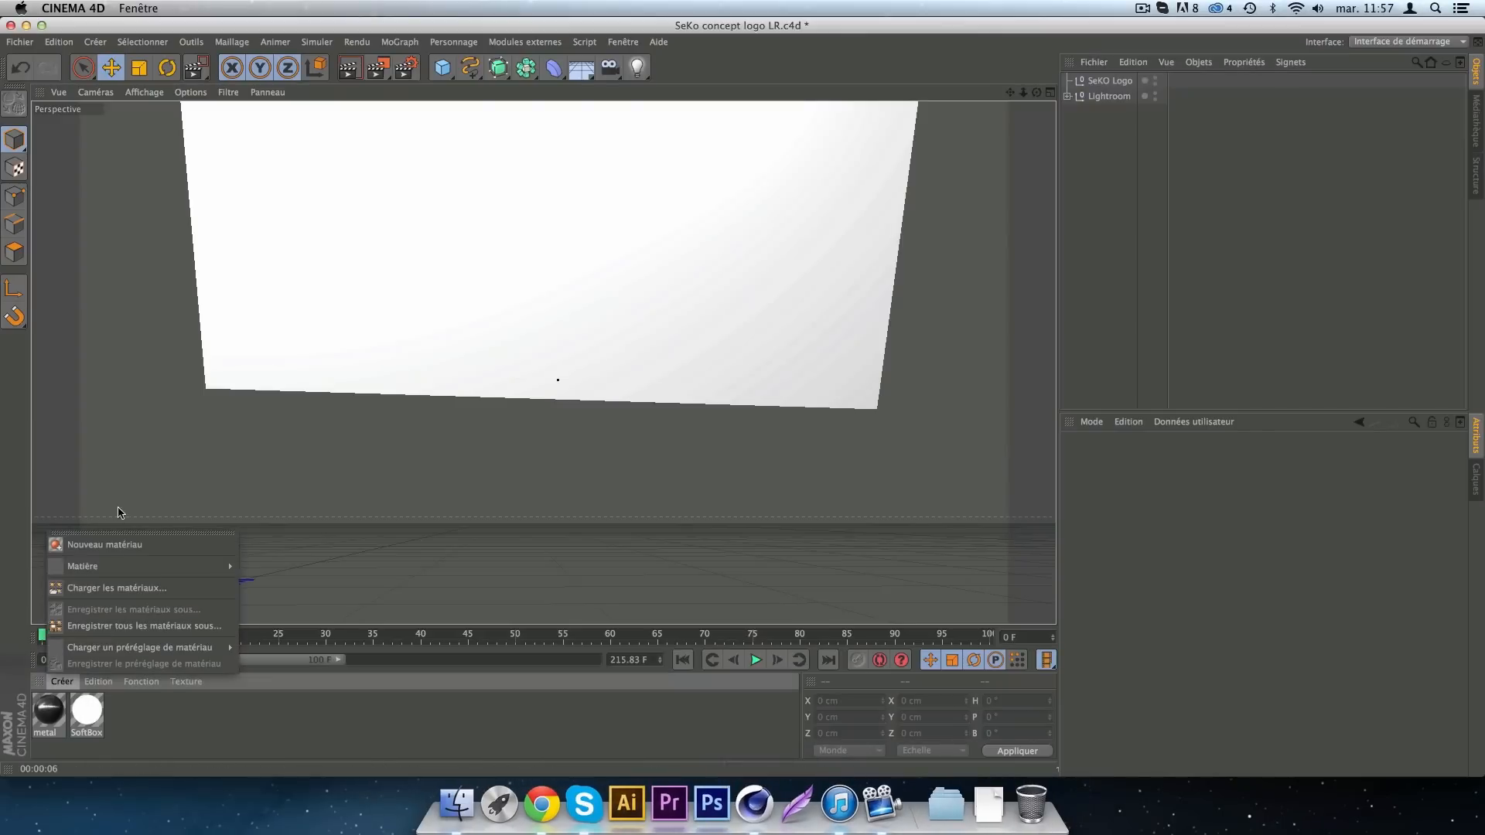
pyautogui.click(80, 544)
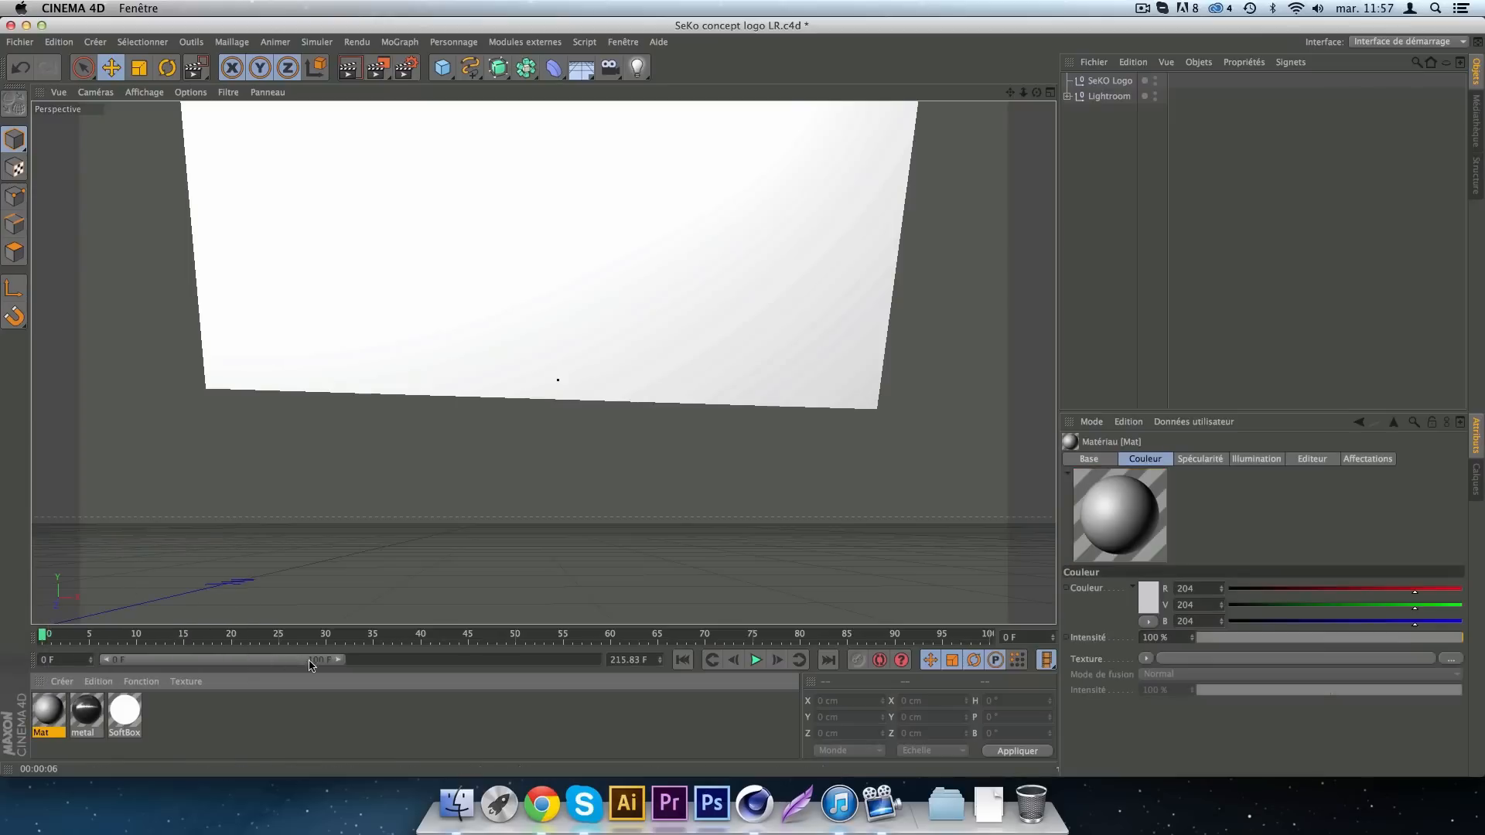
pyautogui.doubleClick(46, 715)
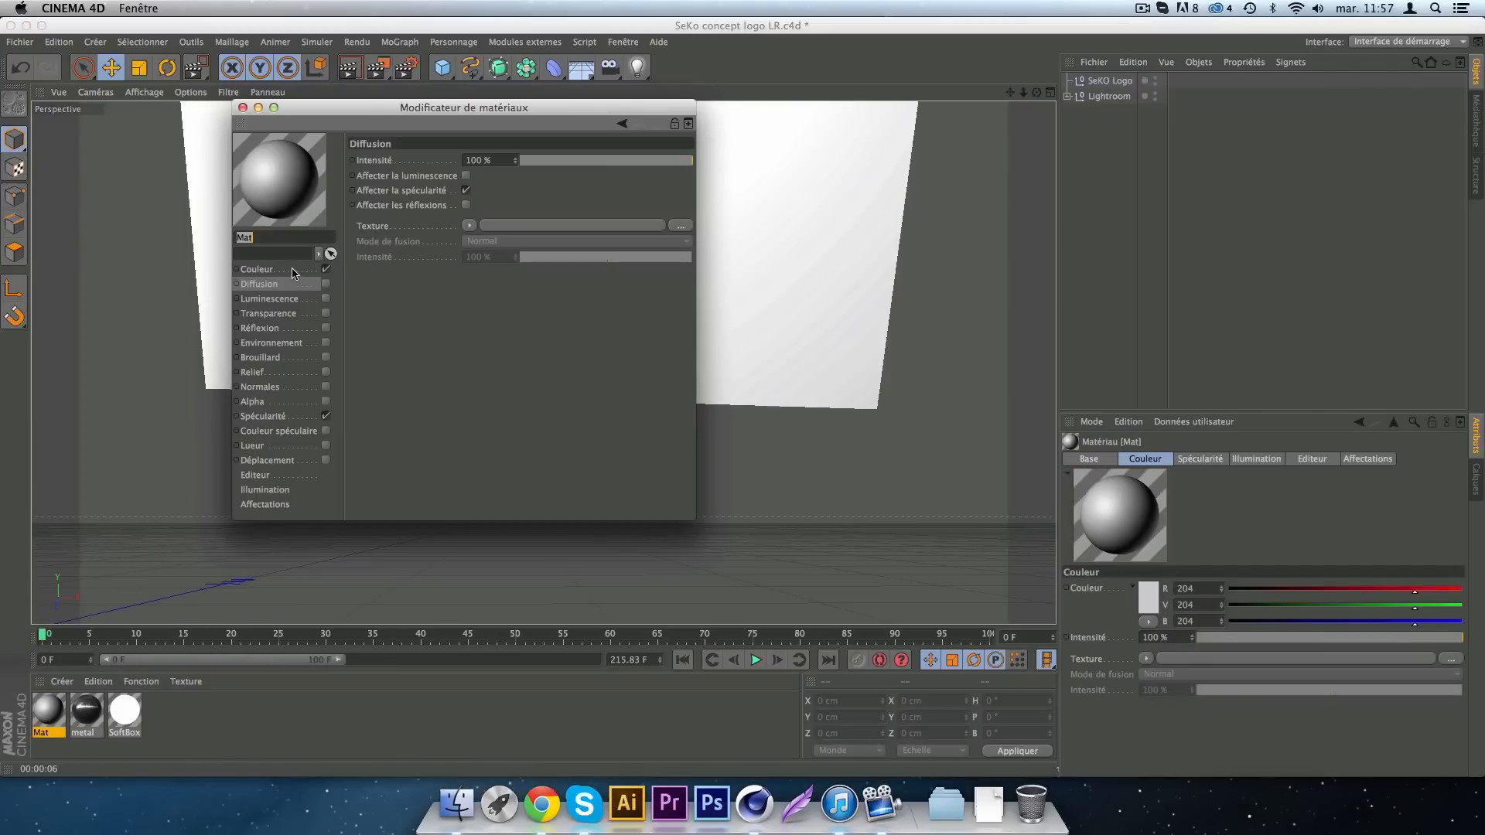
# Change the new material's preview to Object (Soft Shadow).
pyautogui.click(278, 177)
pyautogui.rightClick(276, 180)
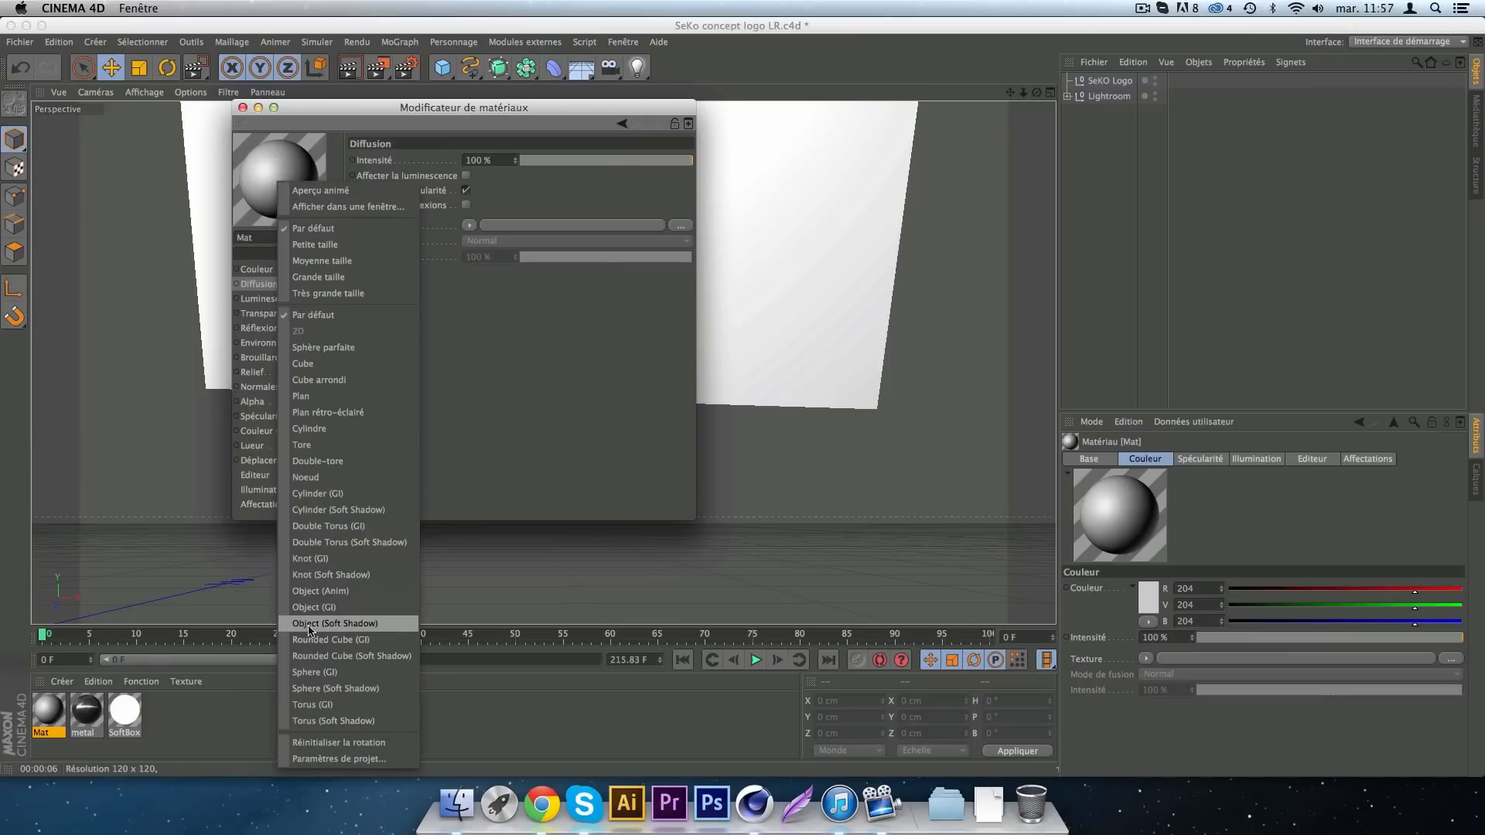
pyautogui.click(345, 625)
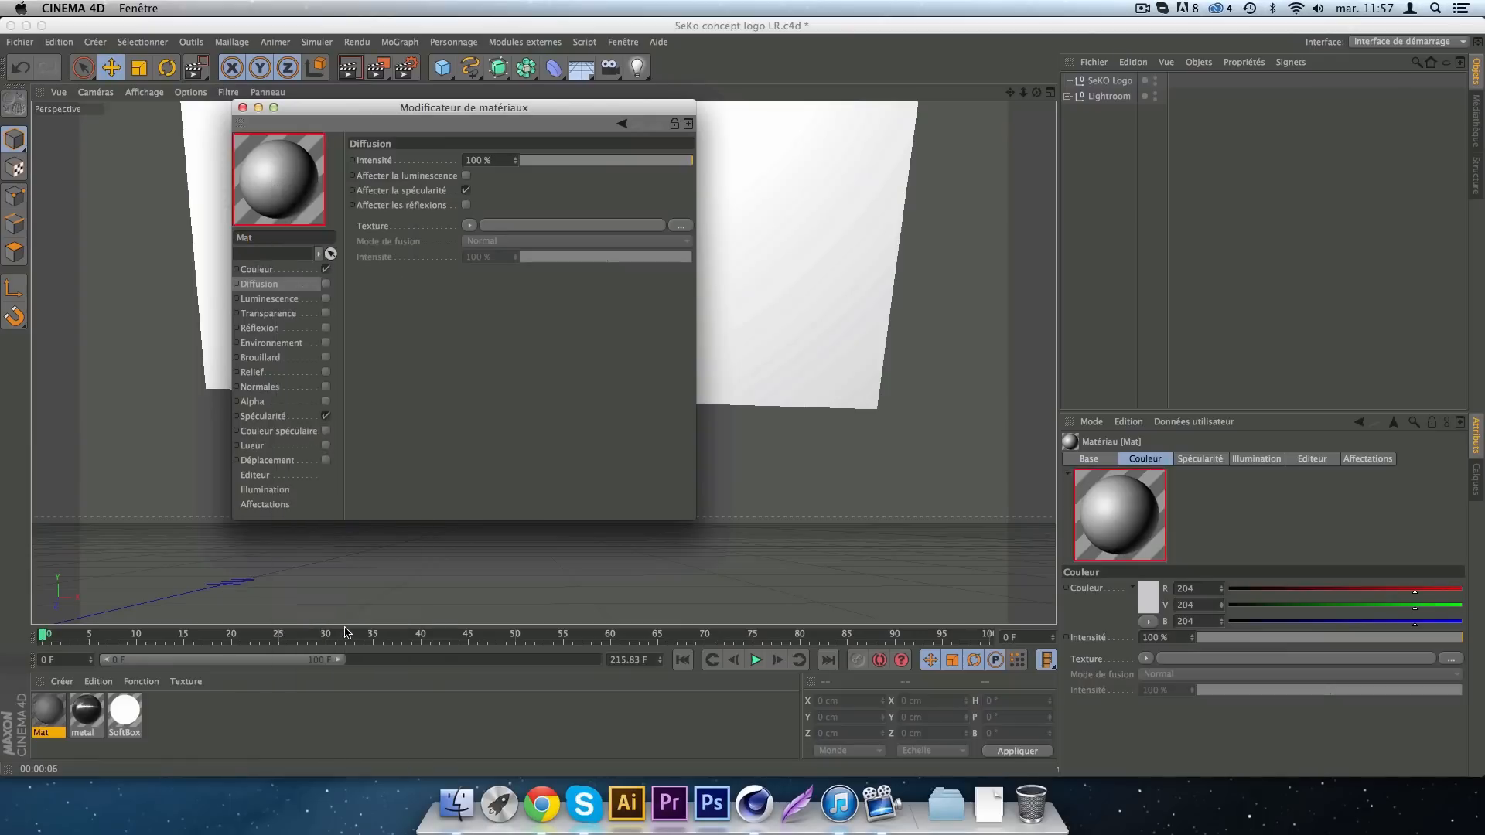
# Load texture.jpg from the Texture folder as the material's Couleur texture, without copying it to the project location.
pyautogui.click(271, 271)
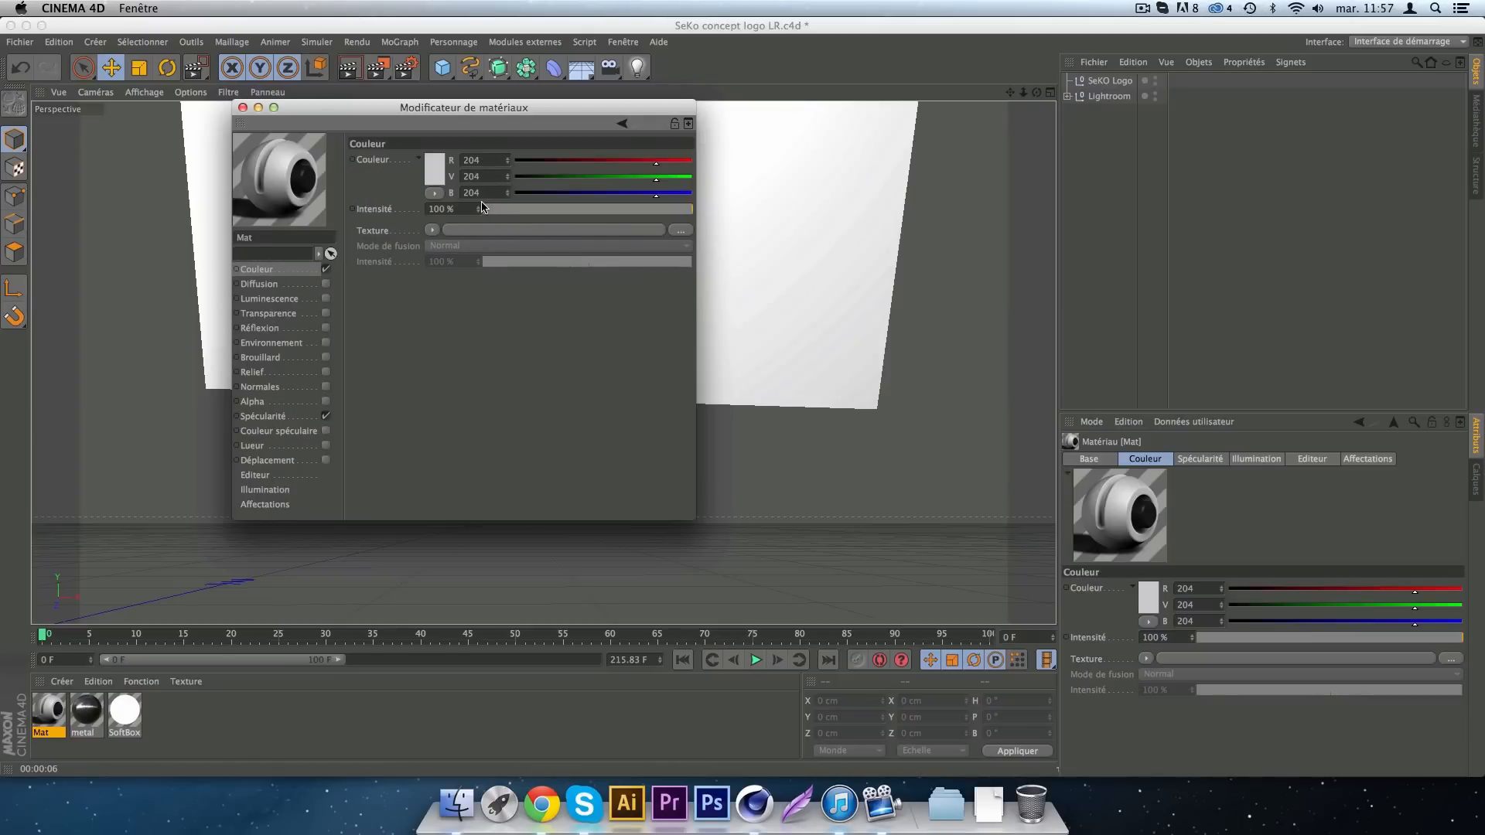
pyautogui.click(682, 236)
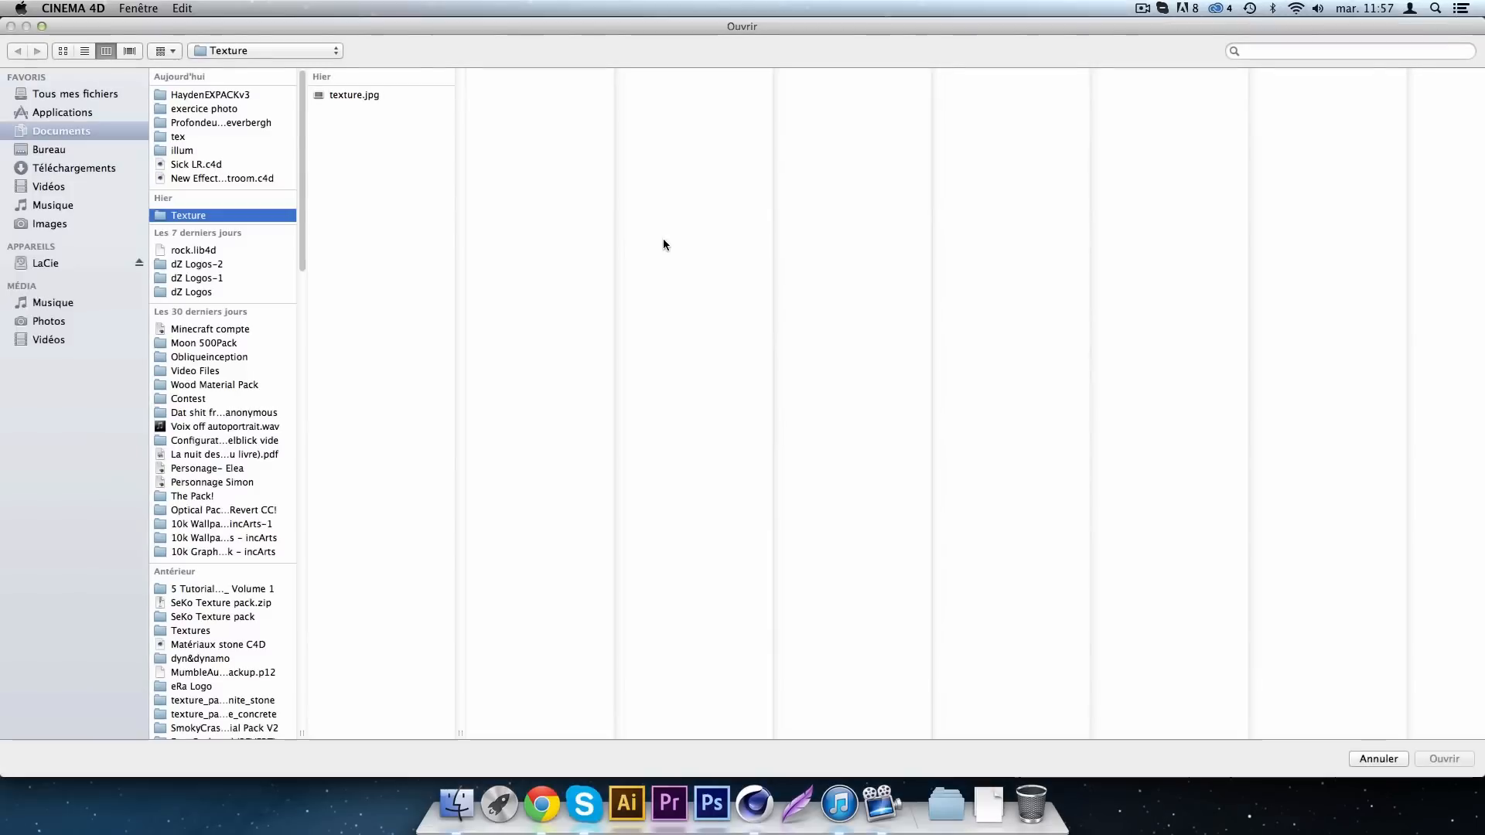
pyautogui.click(372, 95)
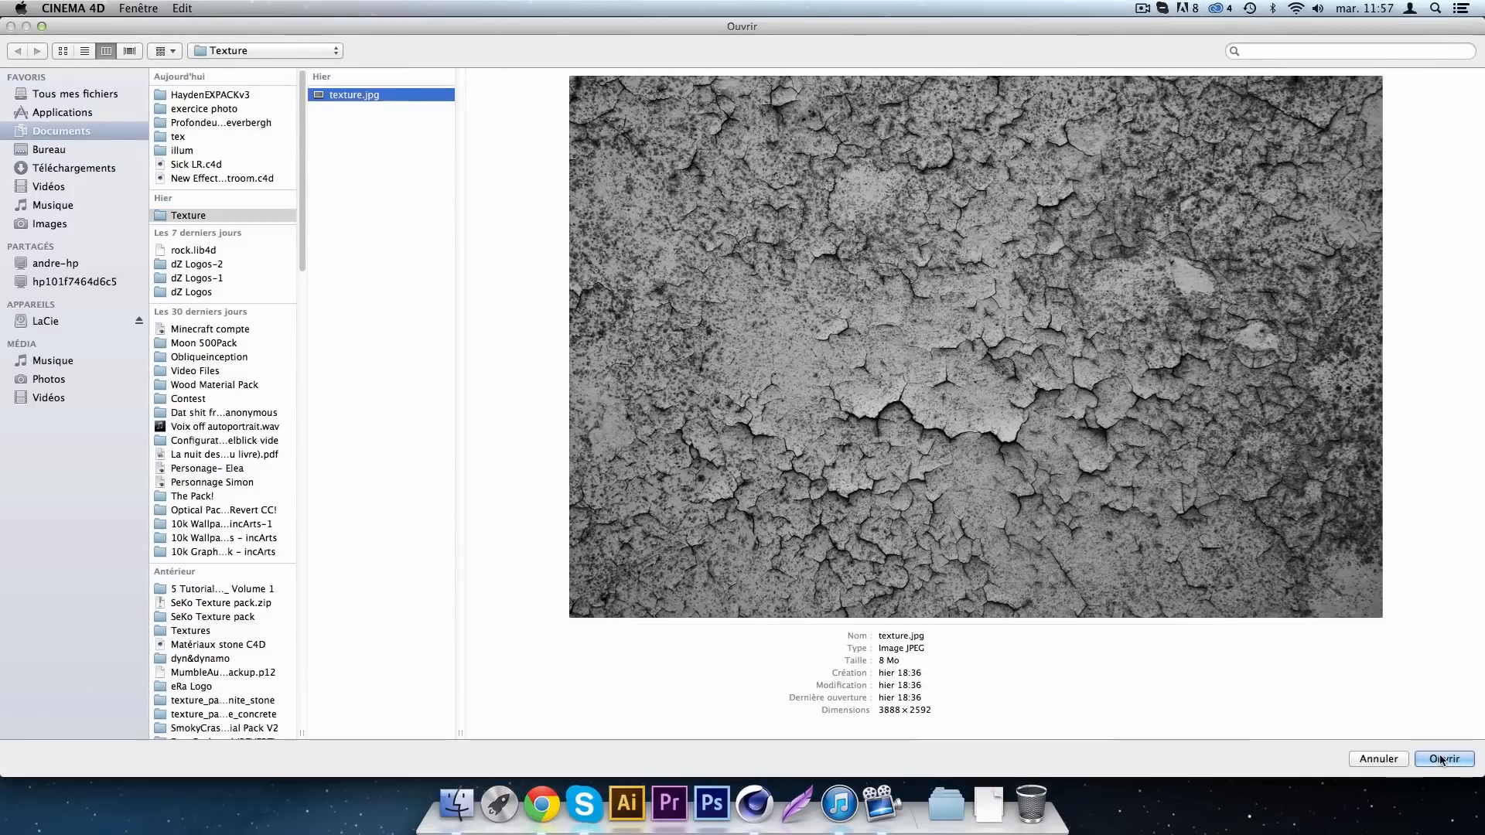
pyautogui.press('Return')
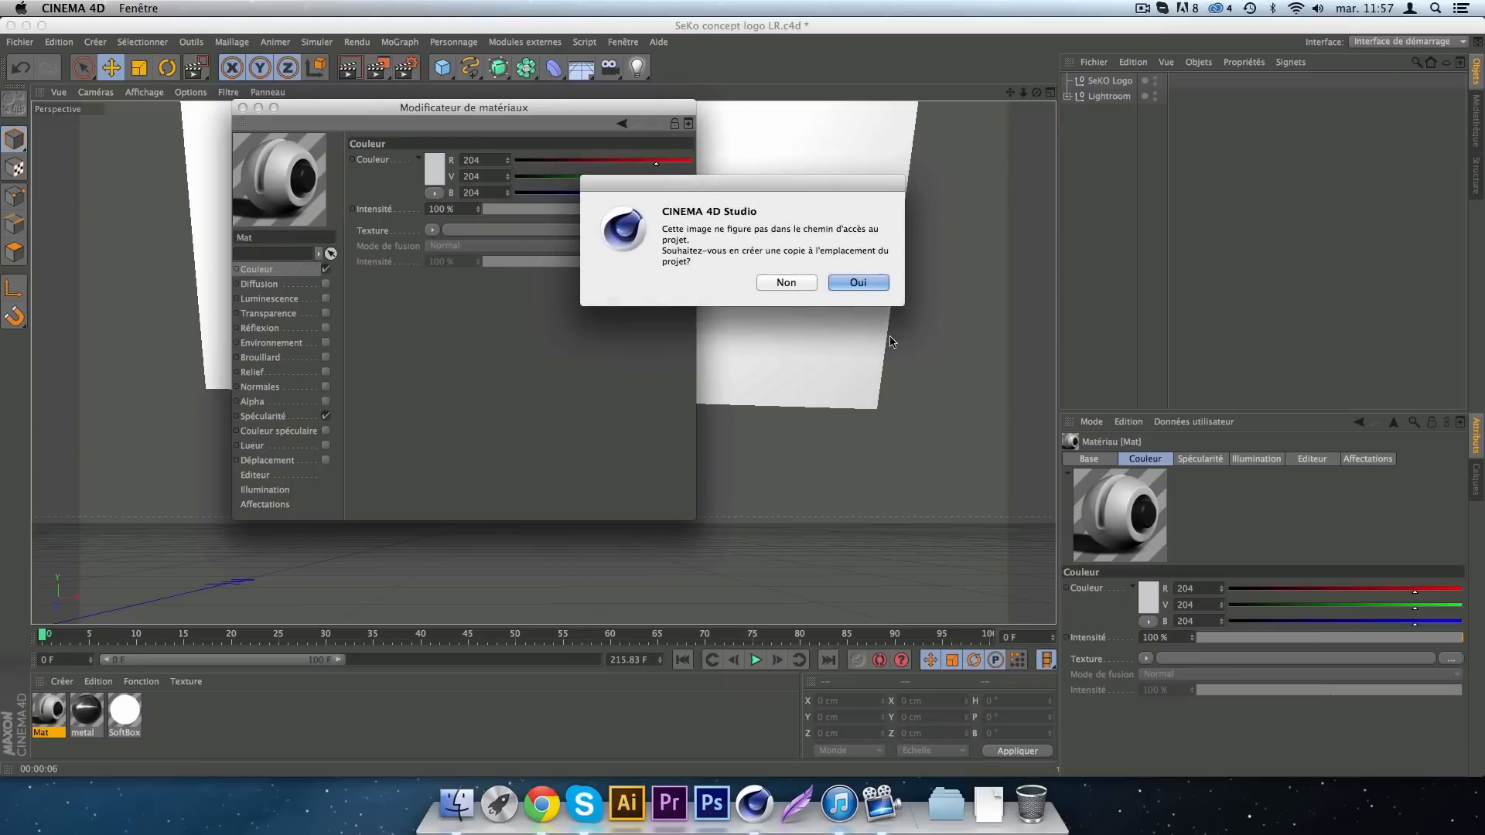
pyautogui.click(788, 281)
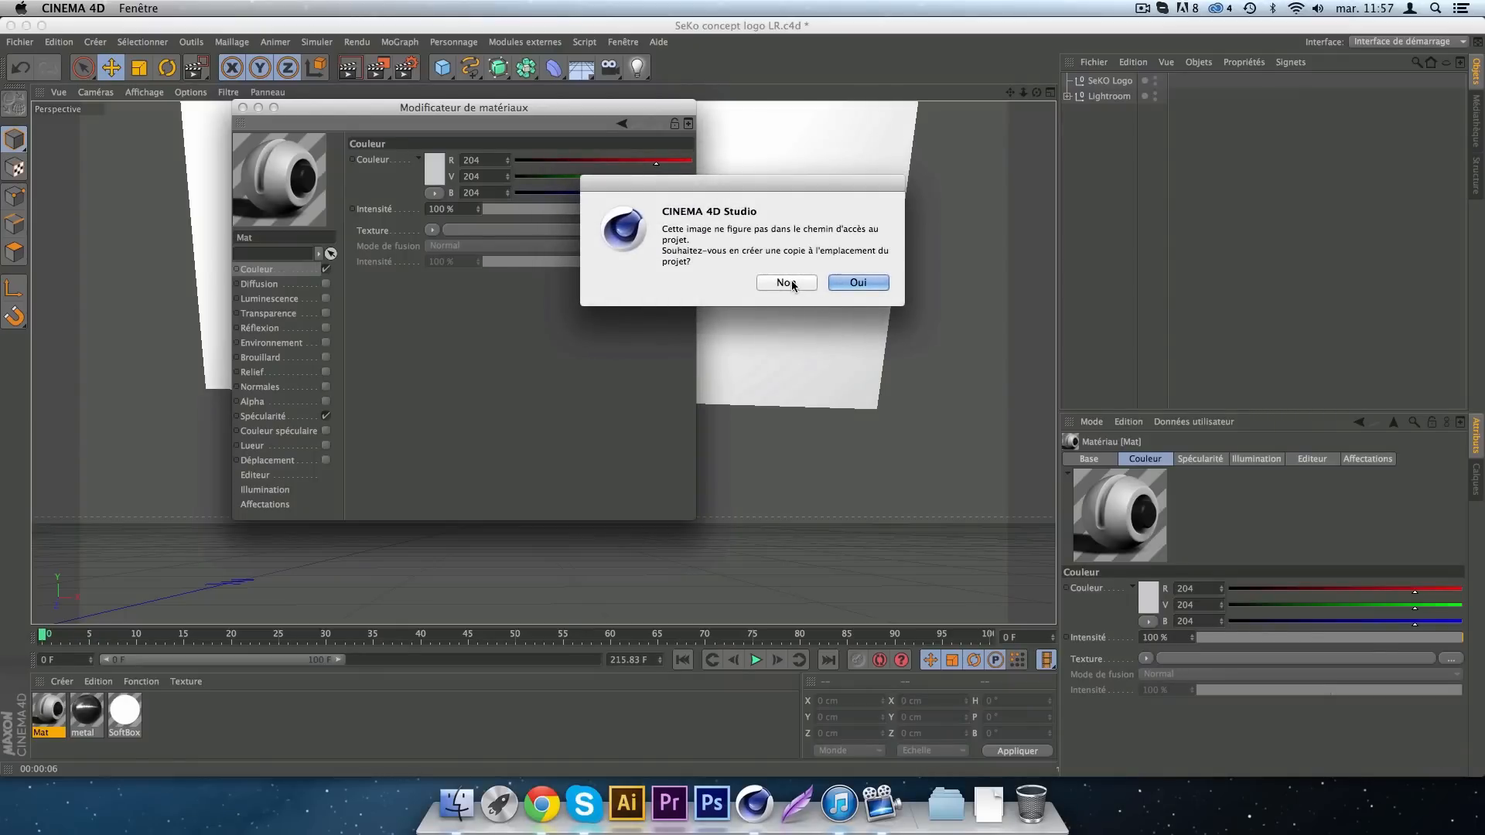
# Enable the Diffusion channel and load texture.jpg as its texture, declining the copy to the project location.
pyautogui.click(325, 285)
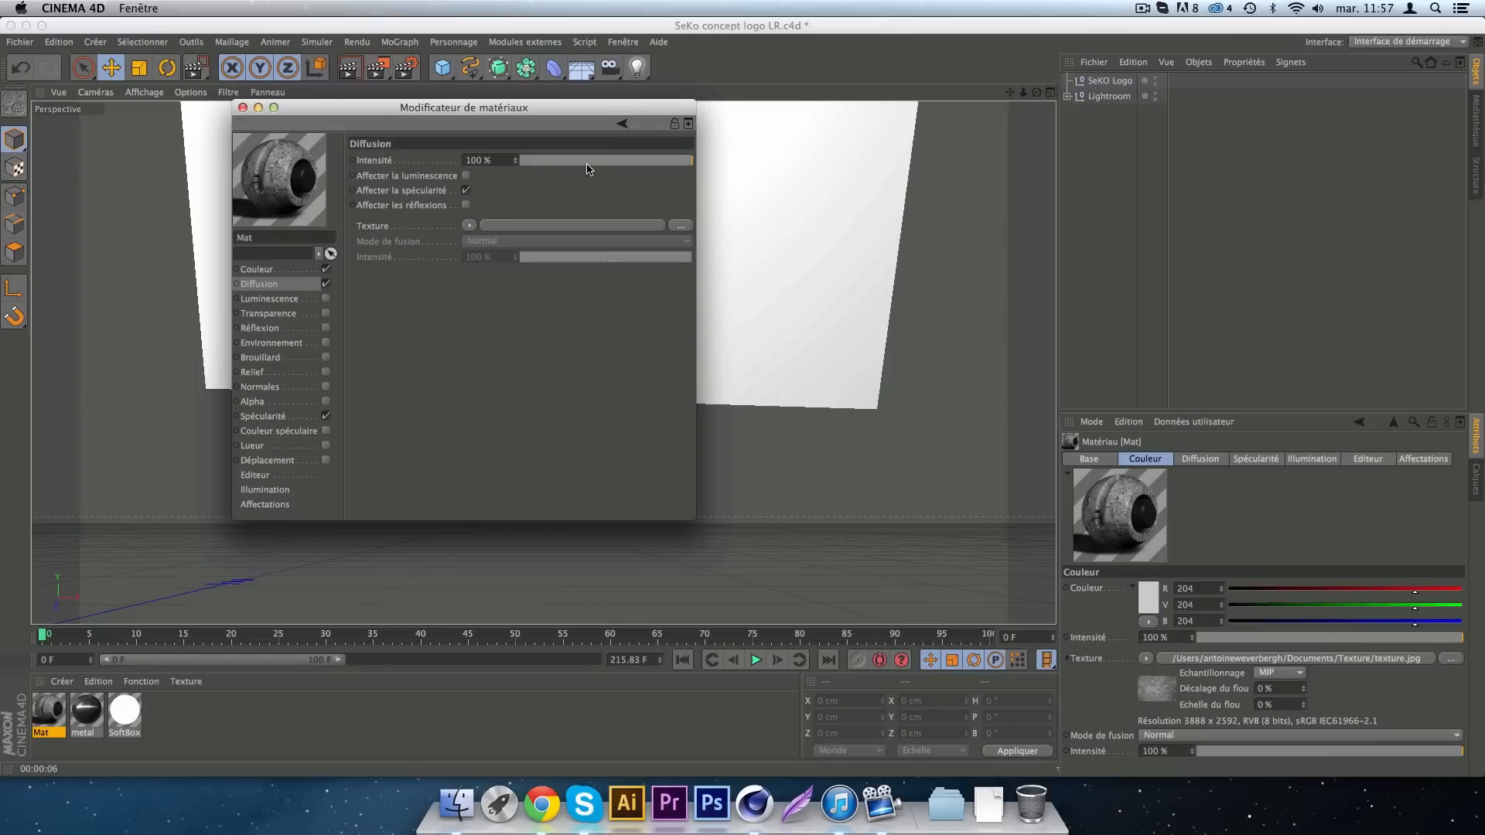
pyautogui.click(681, 226)
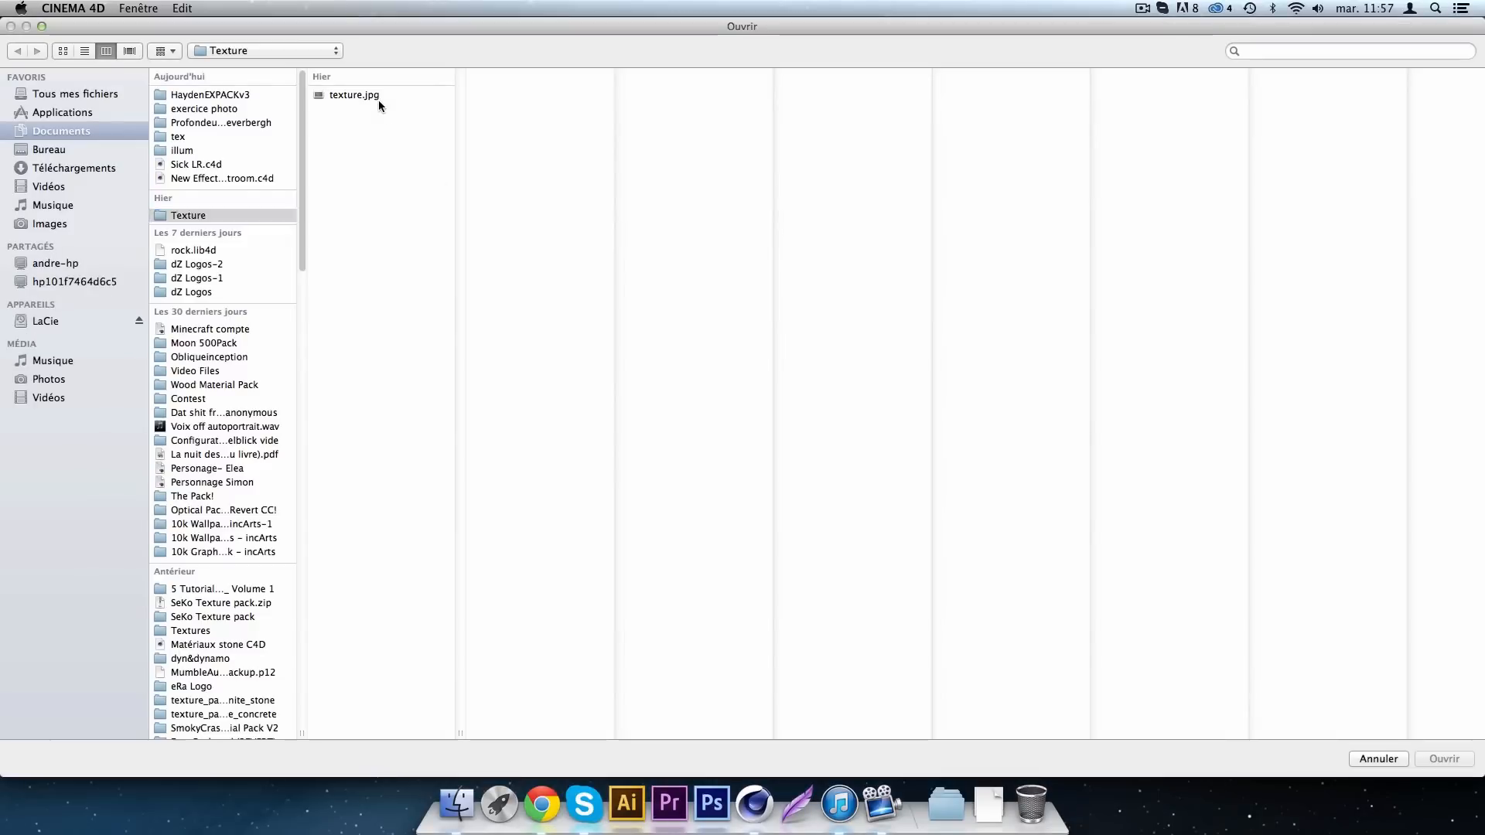
pyautogui.click(378, 96)
pyautogui.click(1444, 759)
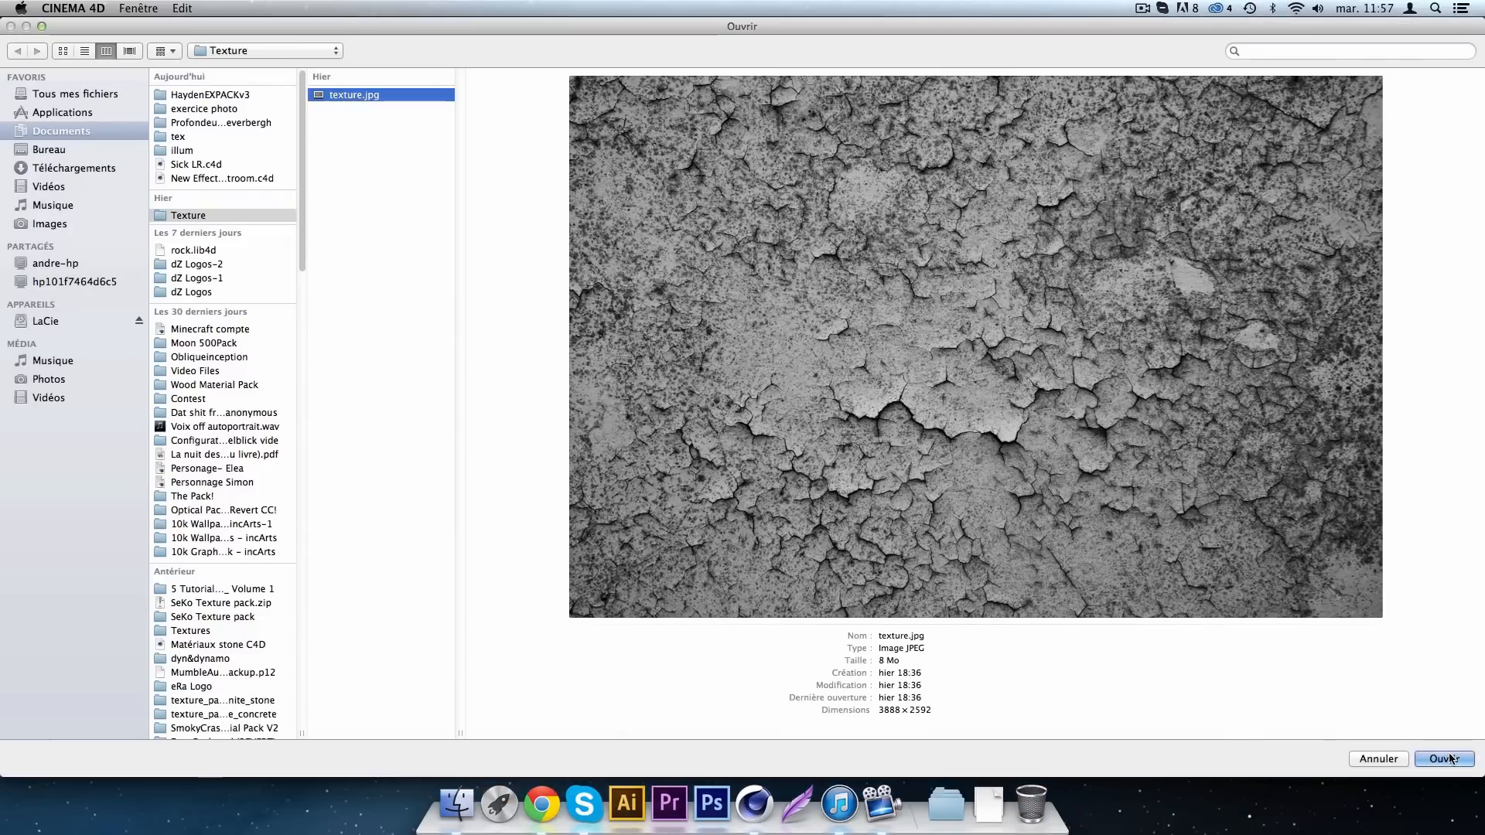
pyautogui.click(791, 288)
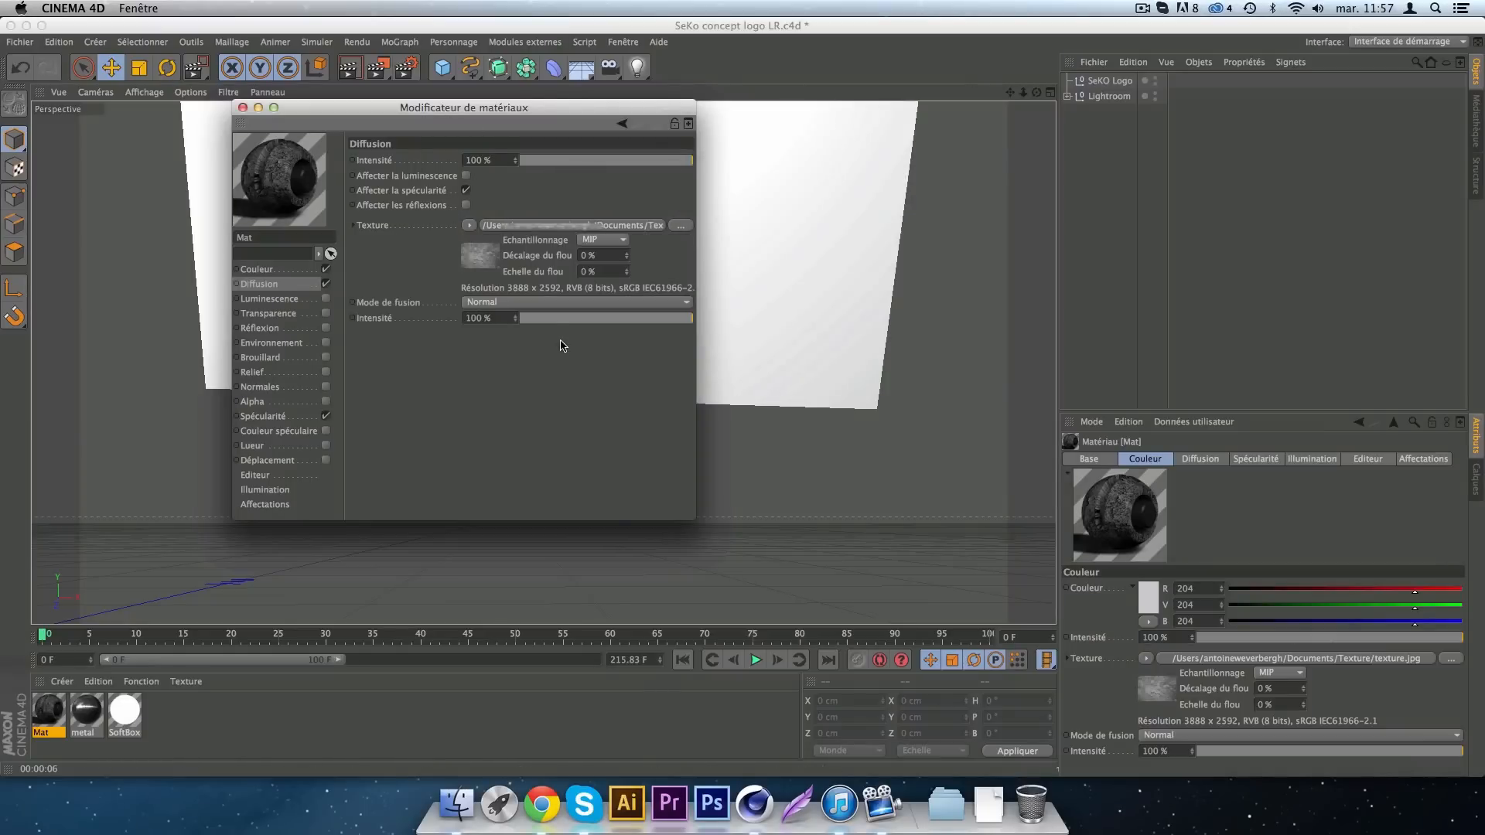
# Set the Diffusion texture's mix intensity to 40 % and enable the Réflexion channel at 2 % intensity.
pyautogui.click(583, 318)
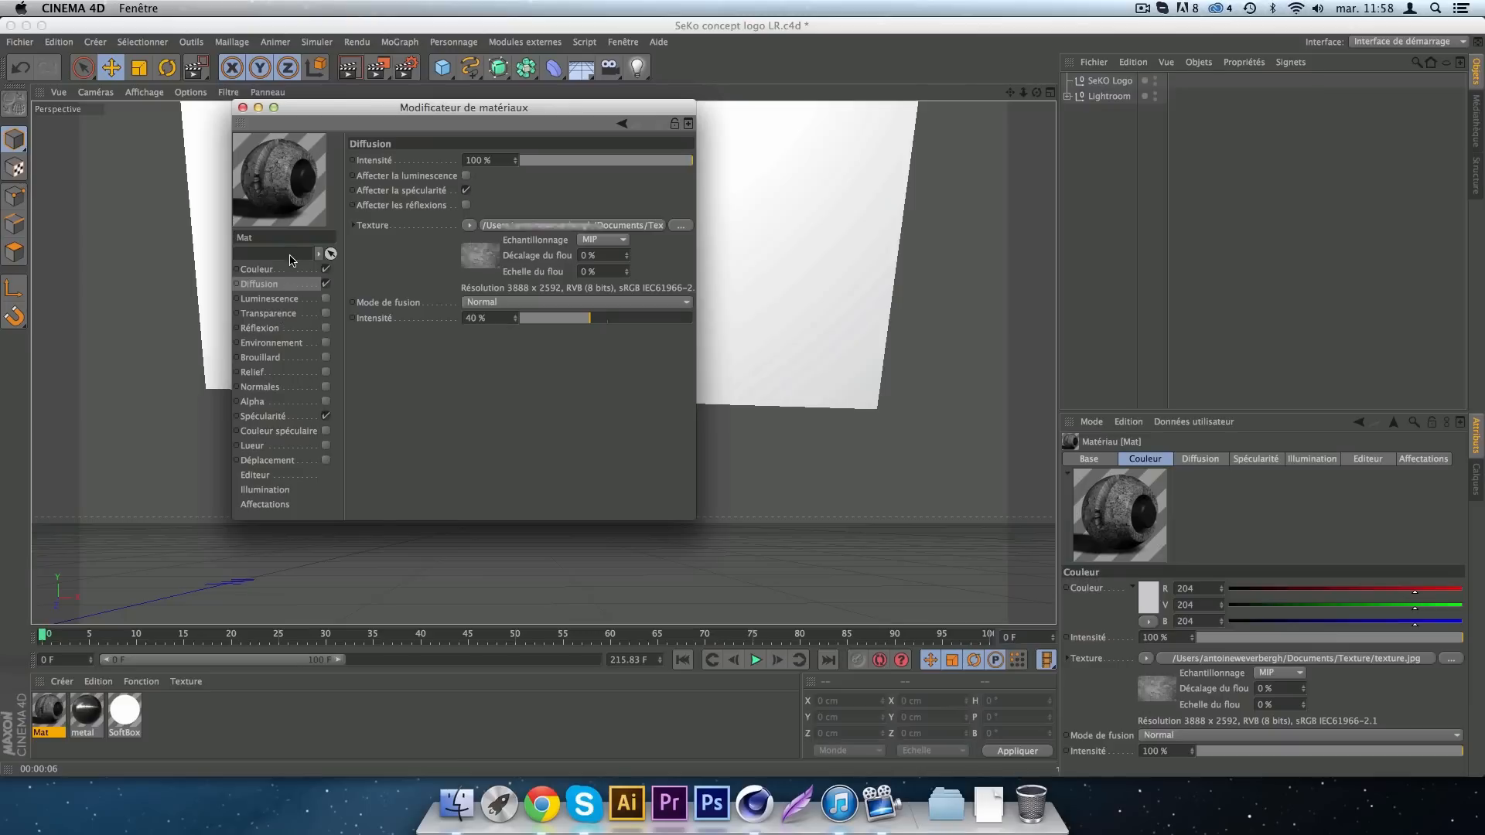
pyautogui.click(328, 328)
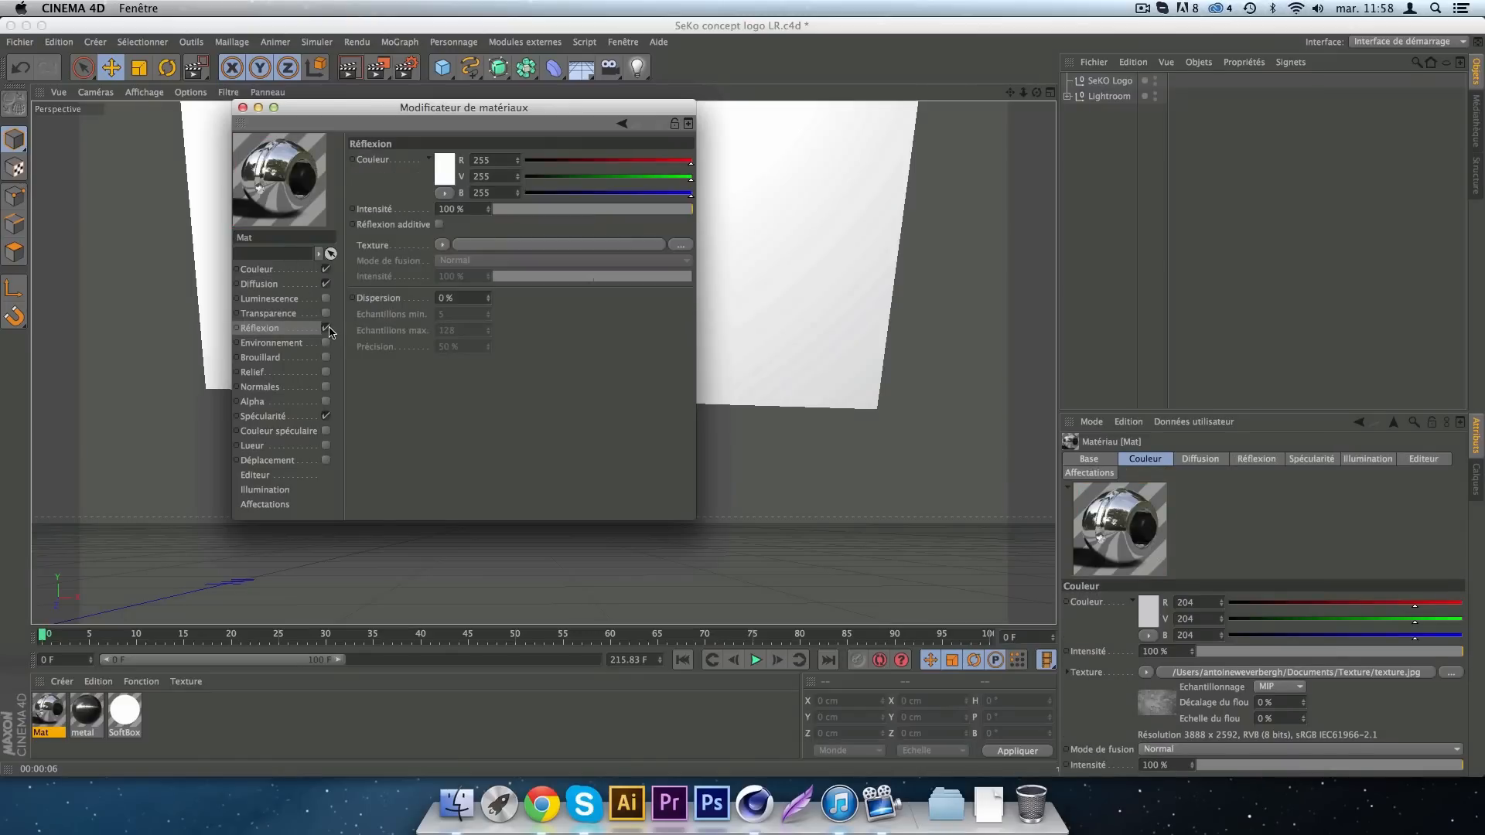
pyautogui.click(506, 210)
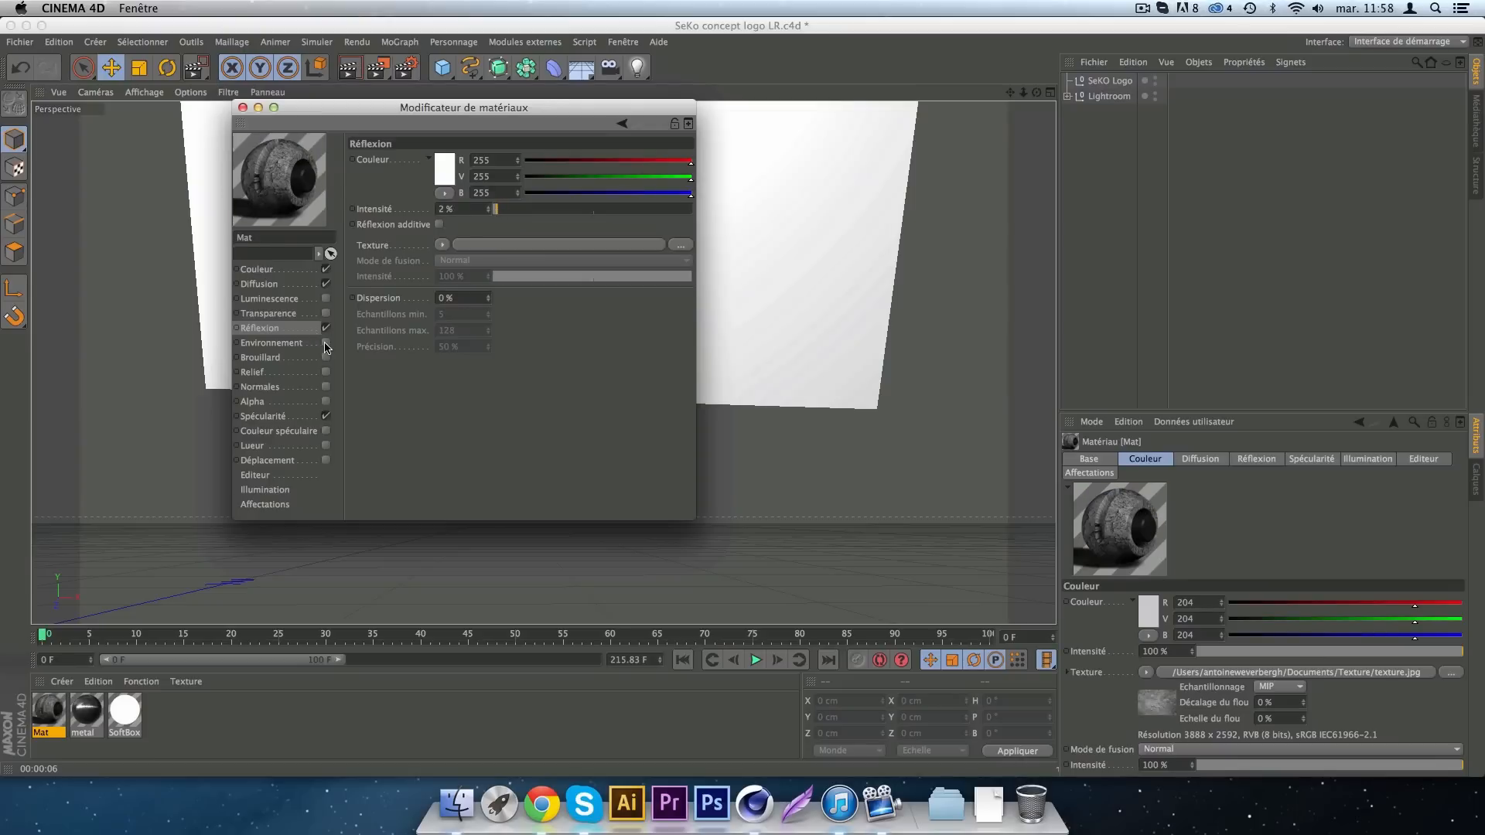
# Enable the Environnement channel with colour R 124, V 125, B 127 and an intensity of 7 %.
pyautogui.click(326, 344)
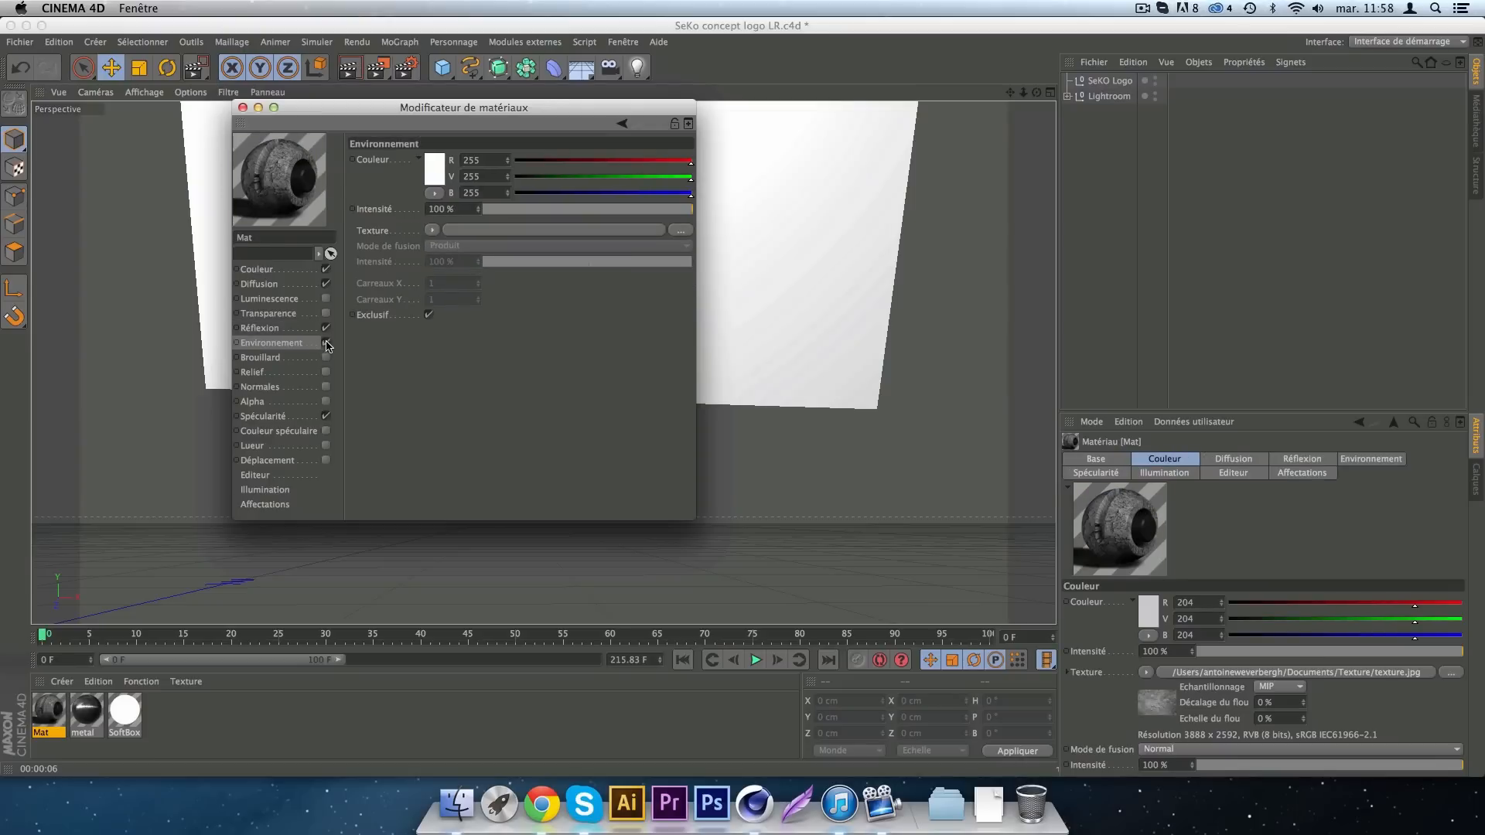
pyautogui.moveTo(480, 160); pyautogui.dragTo(451, 161)
pyautogui.write('124')
pyautogui.press('Tab')
pyautogui.write('12')
pyautogui.press('Tab')
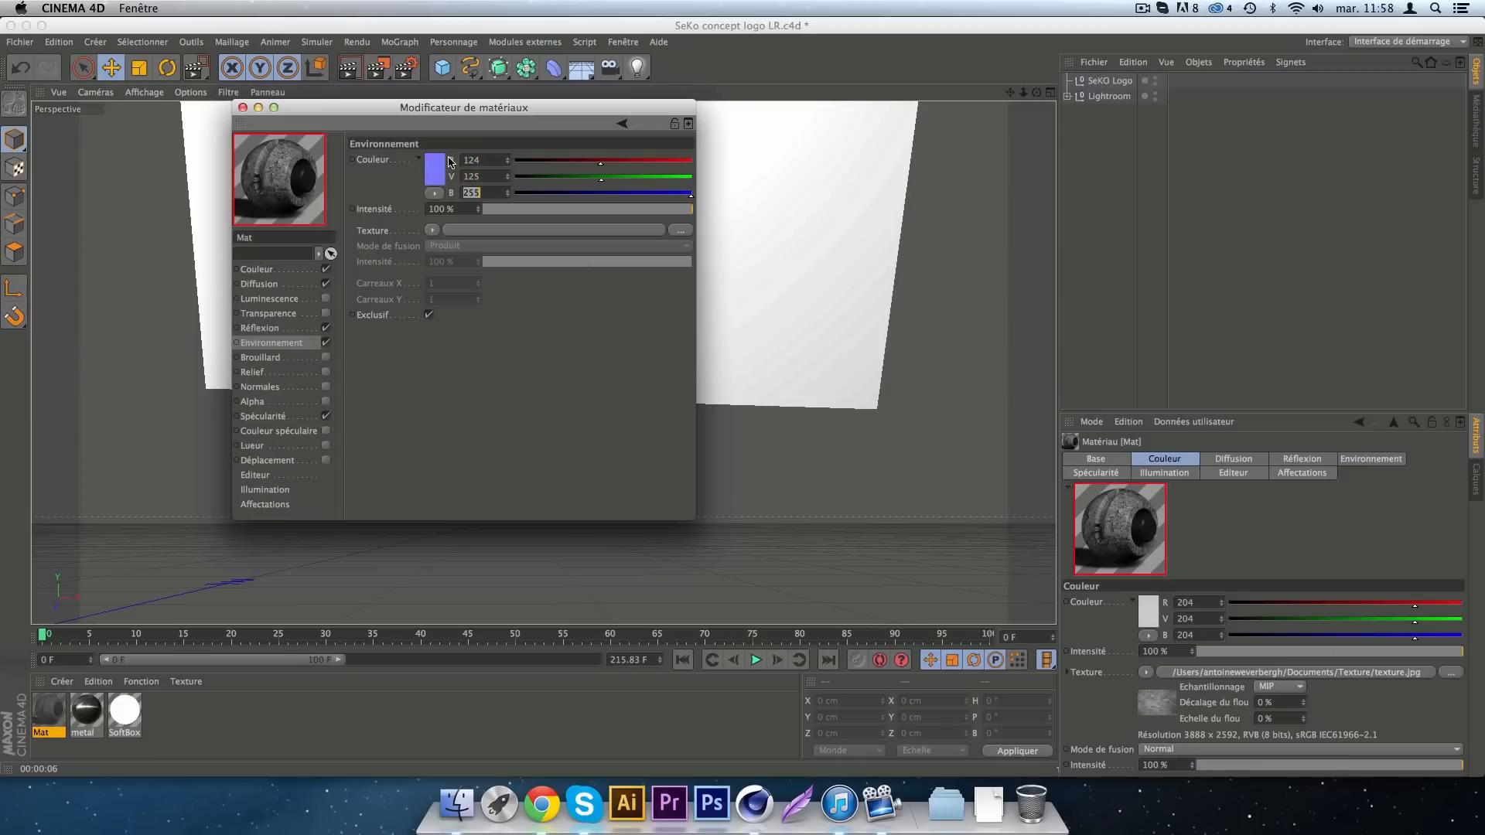
pyautogui.write('12')
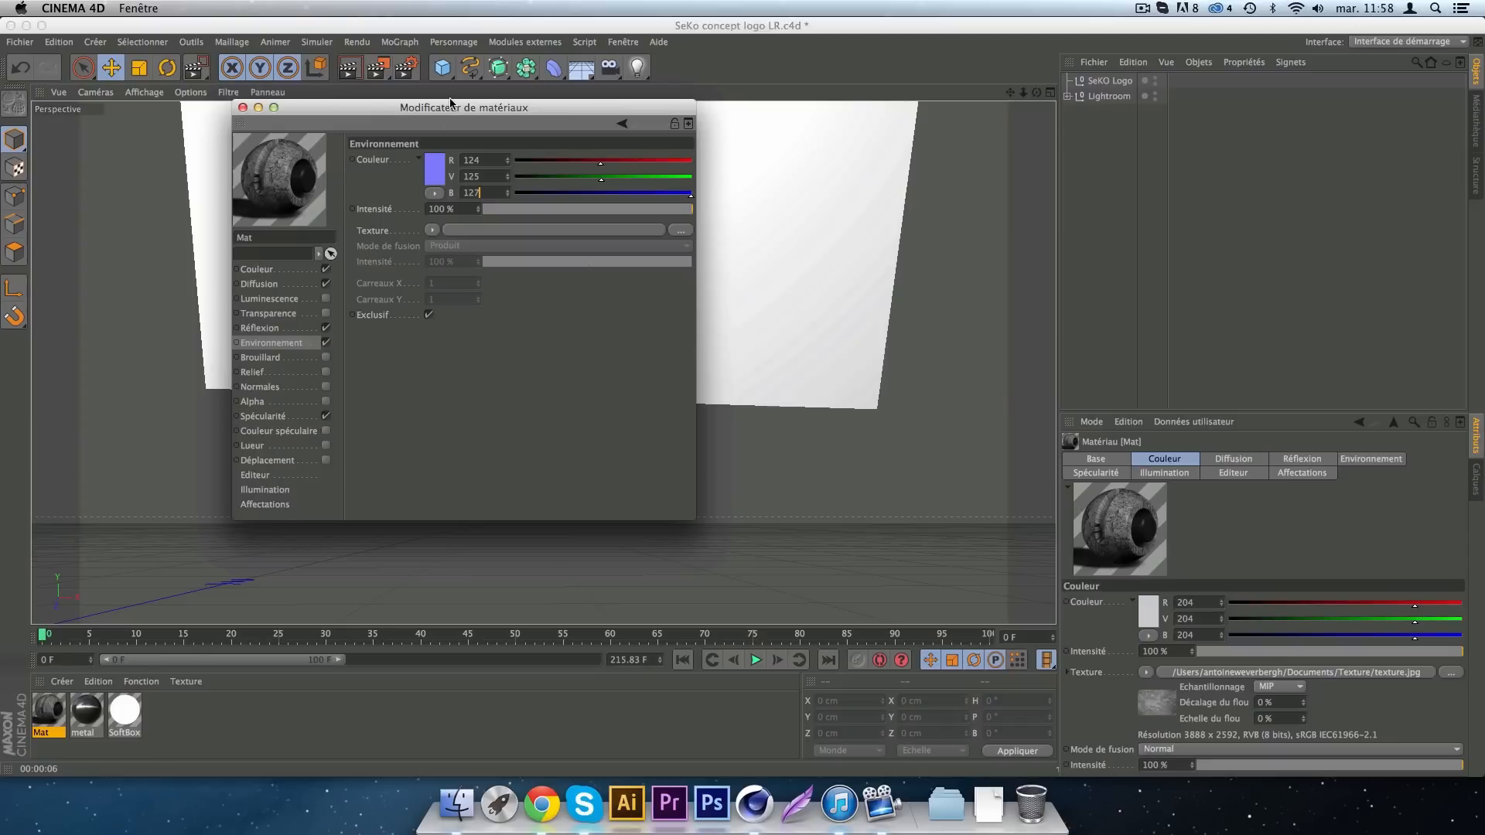
pyautogui.write('7')
pyautogui.click(499, 208)
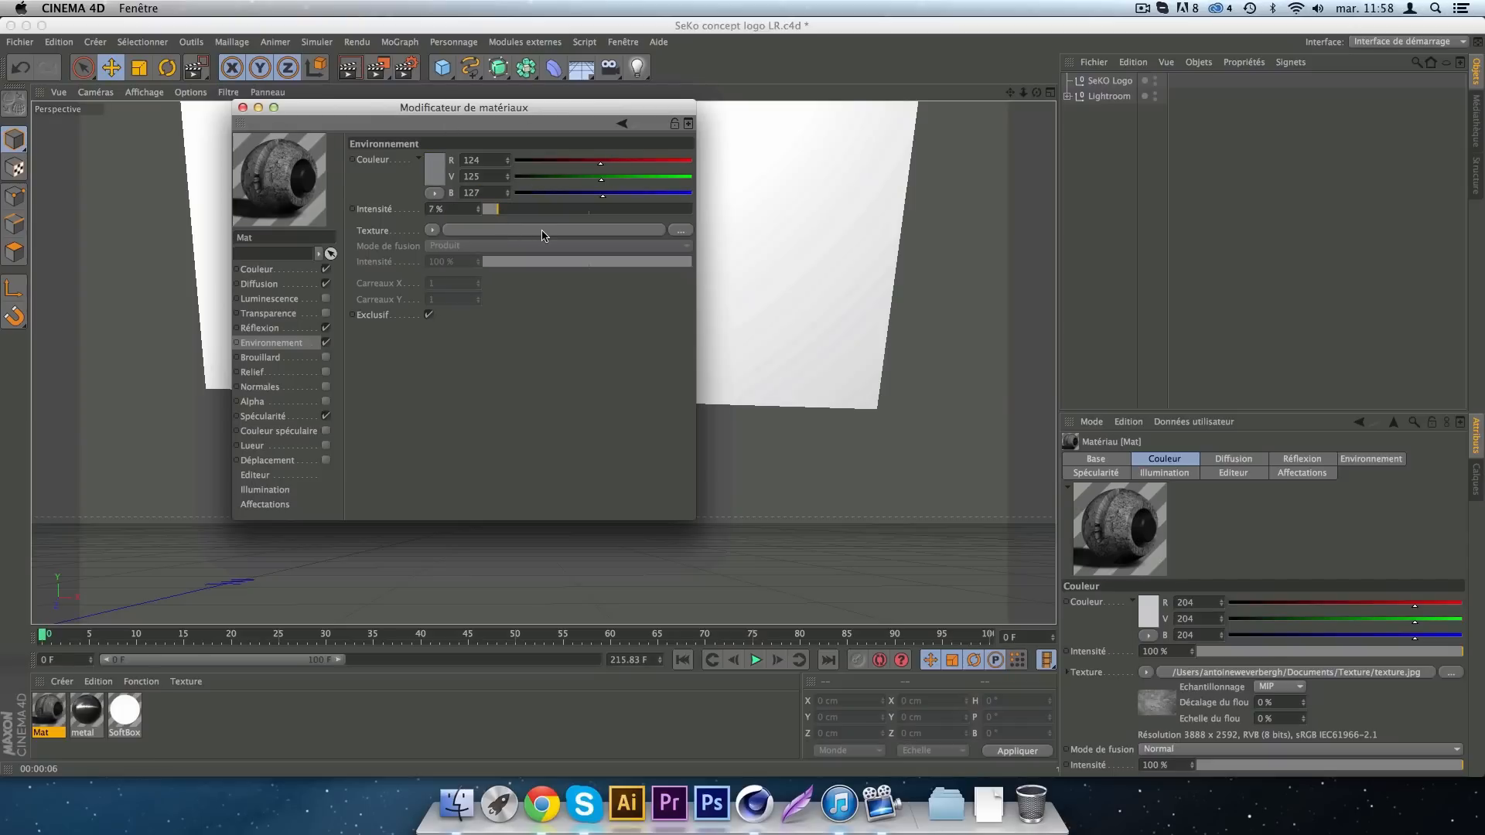
# Load texture.jpg as the Environnement channel's texture without copying it to the project location.
pyautogui.click(681, 230)
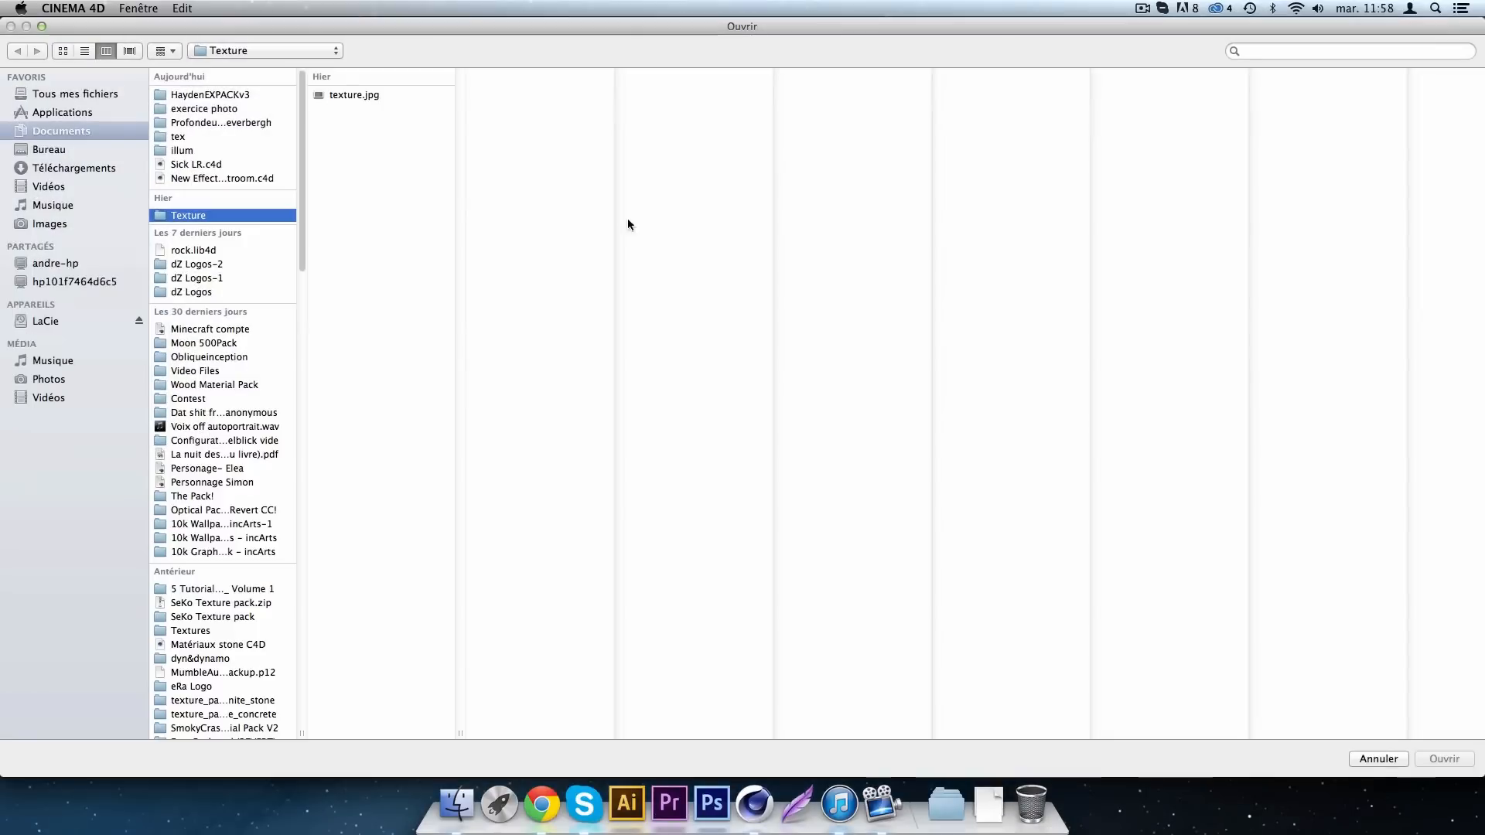
pyautogui.click(370, 96)
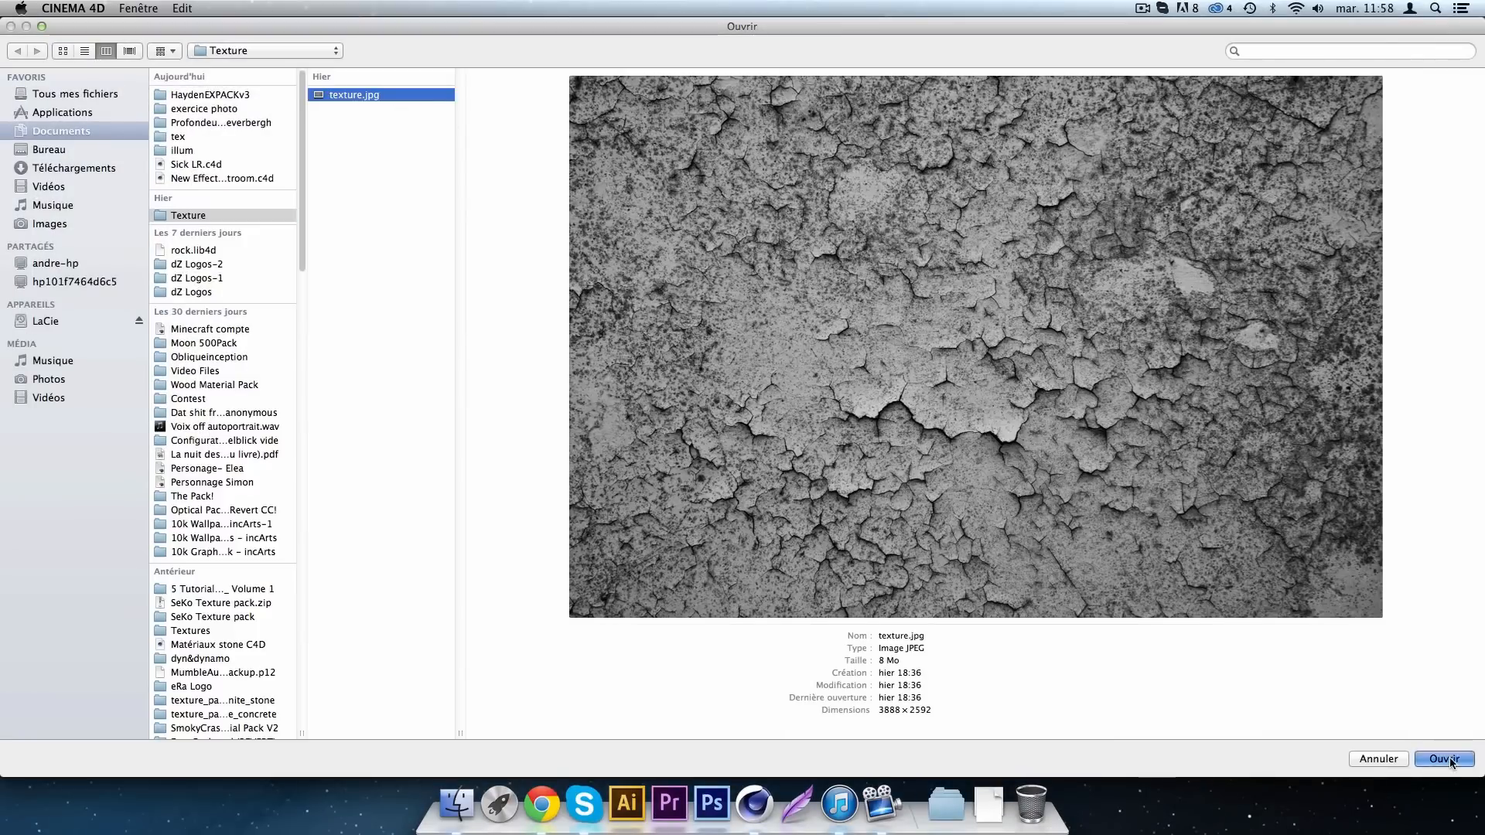
pyautogui.press('Return')
pyautogui.click(777, 286)
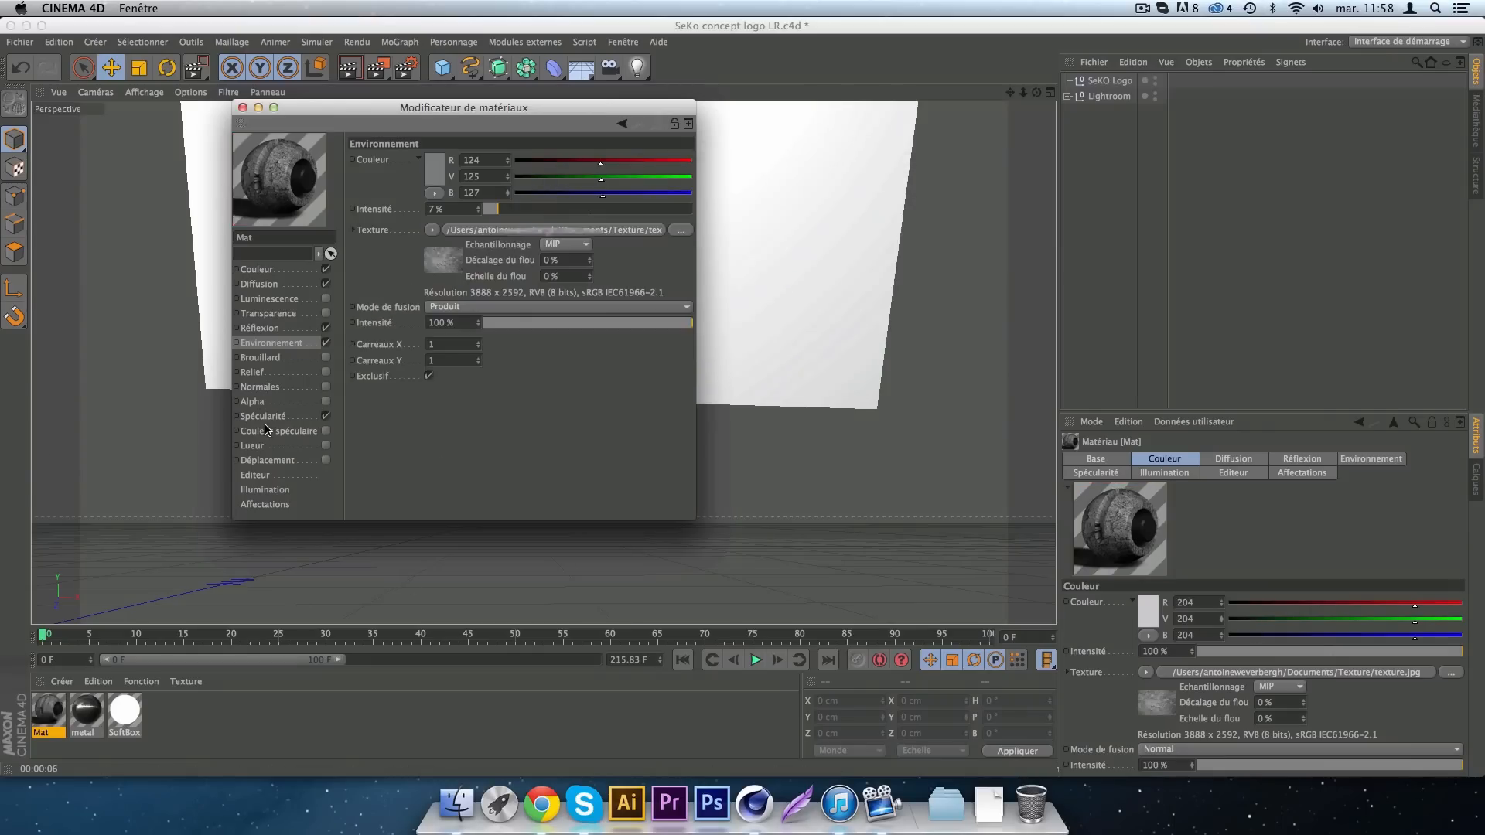
# Enable the Relief channel and load texture.jpg as its texture, declining the copy to the project location.
pyautogui.click(325, 372)
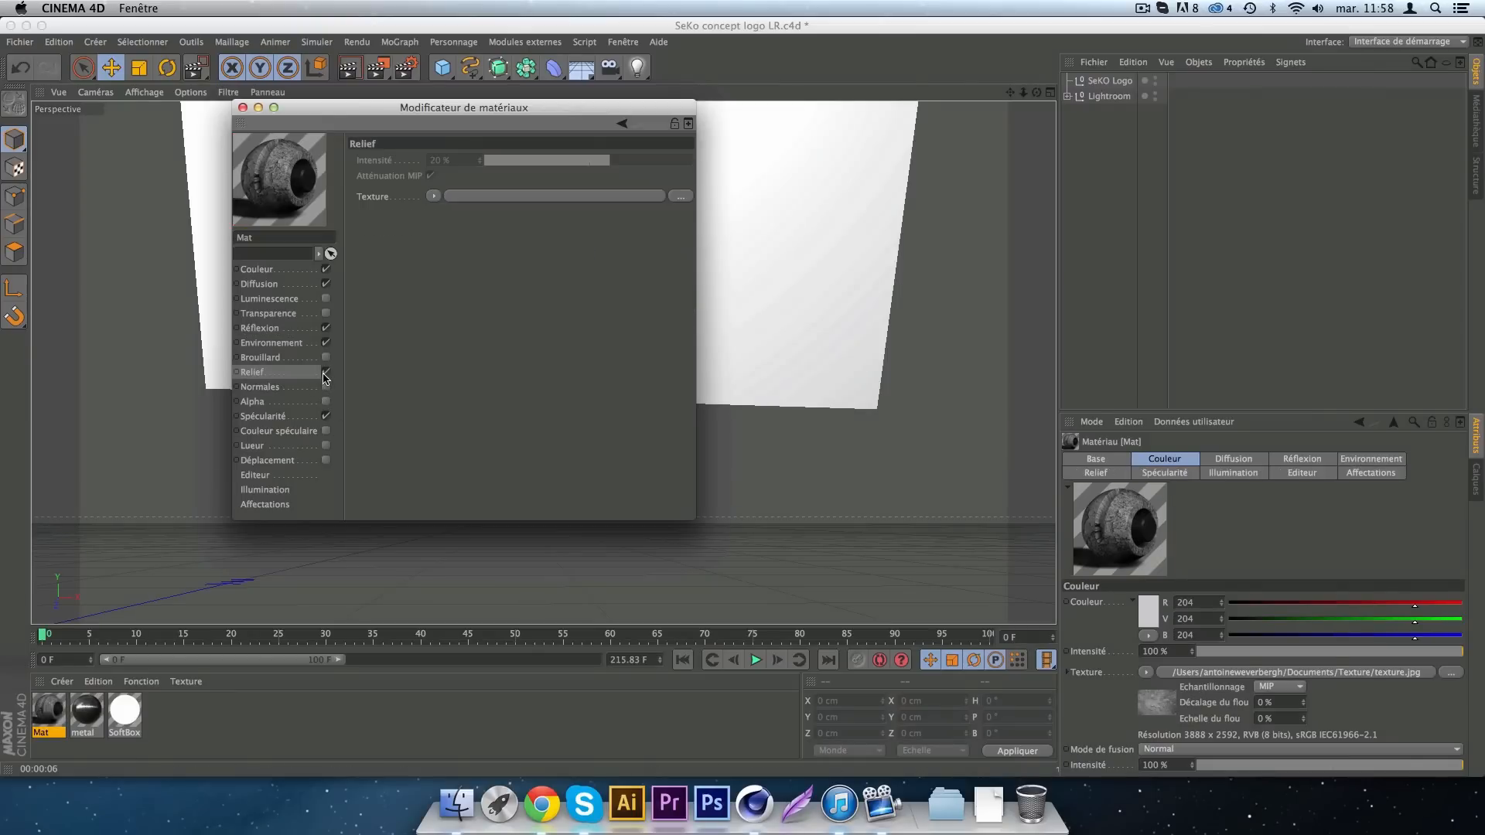
pyautogui.click(680, 196)
pyautogui.click(346, 94)
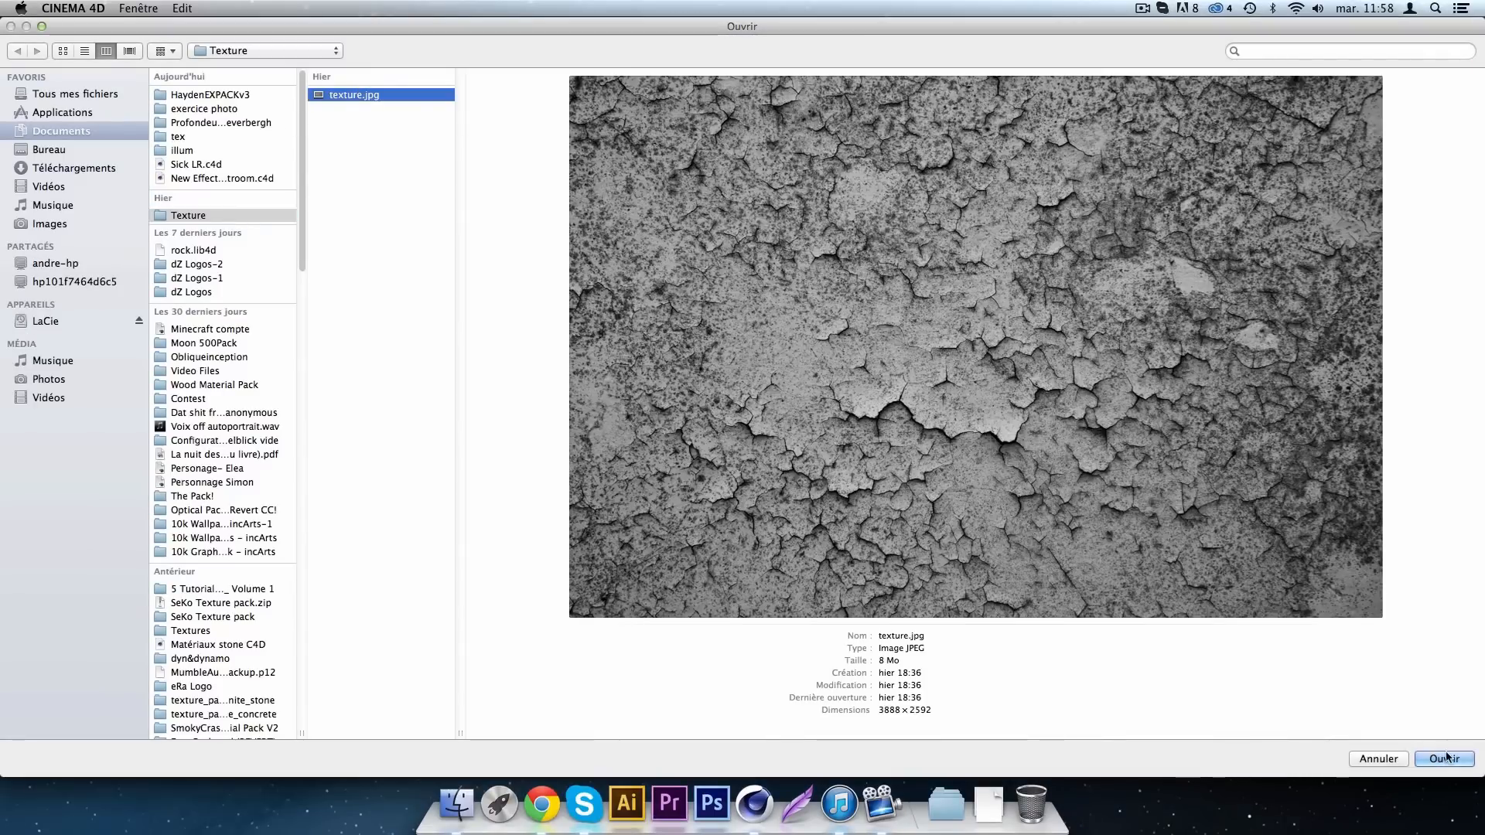
pyautogui.click(1443, 758)
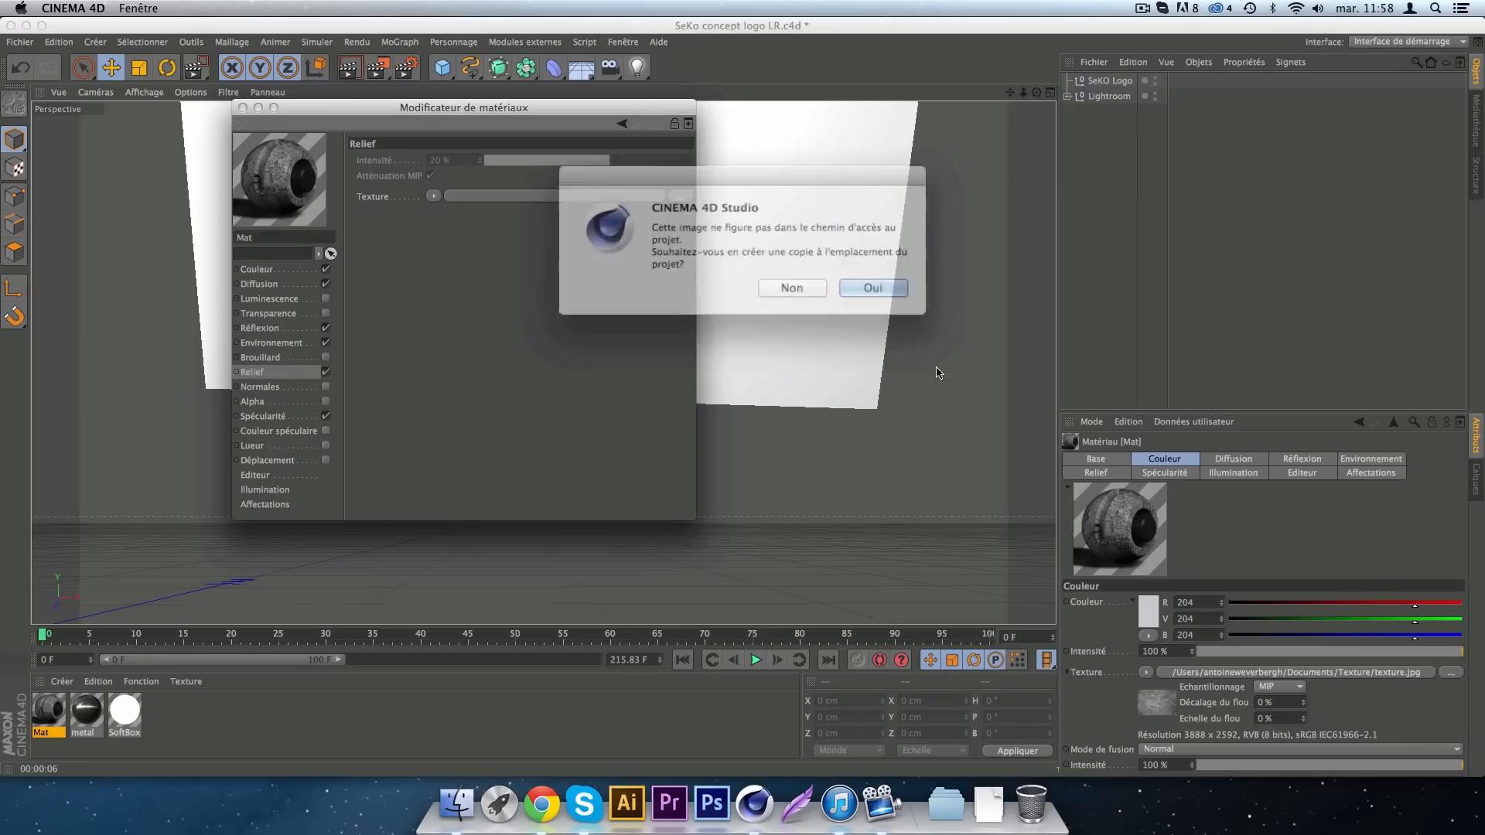
pyautogui.click(796, 286)
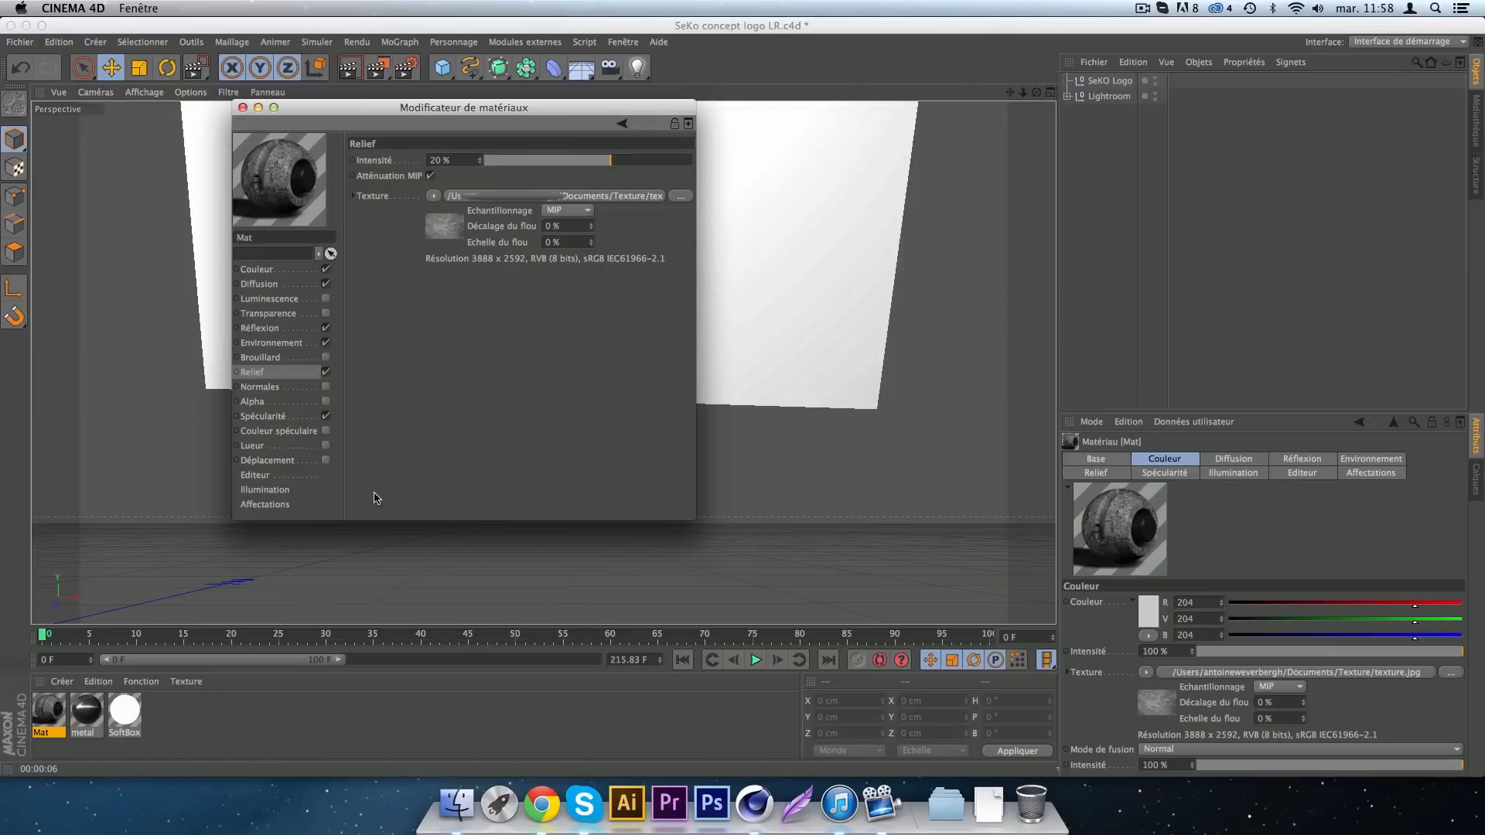
# Enable the Déplacement channel and load texture.jpg as its texture, declining the copy to the project location.
pyautogui.click(325, 460)
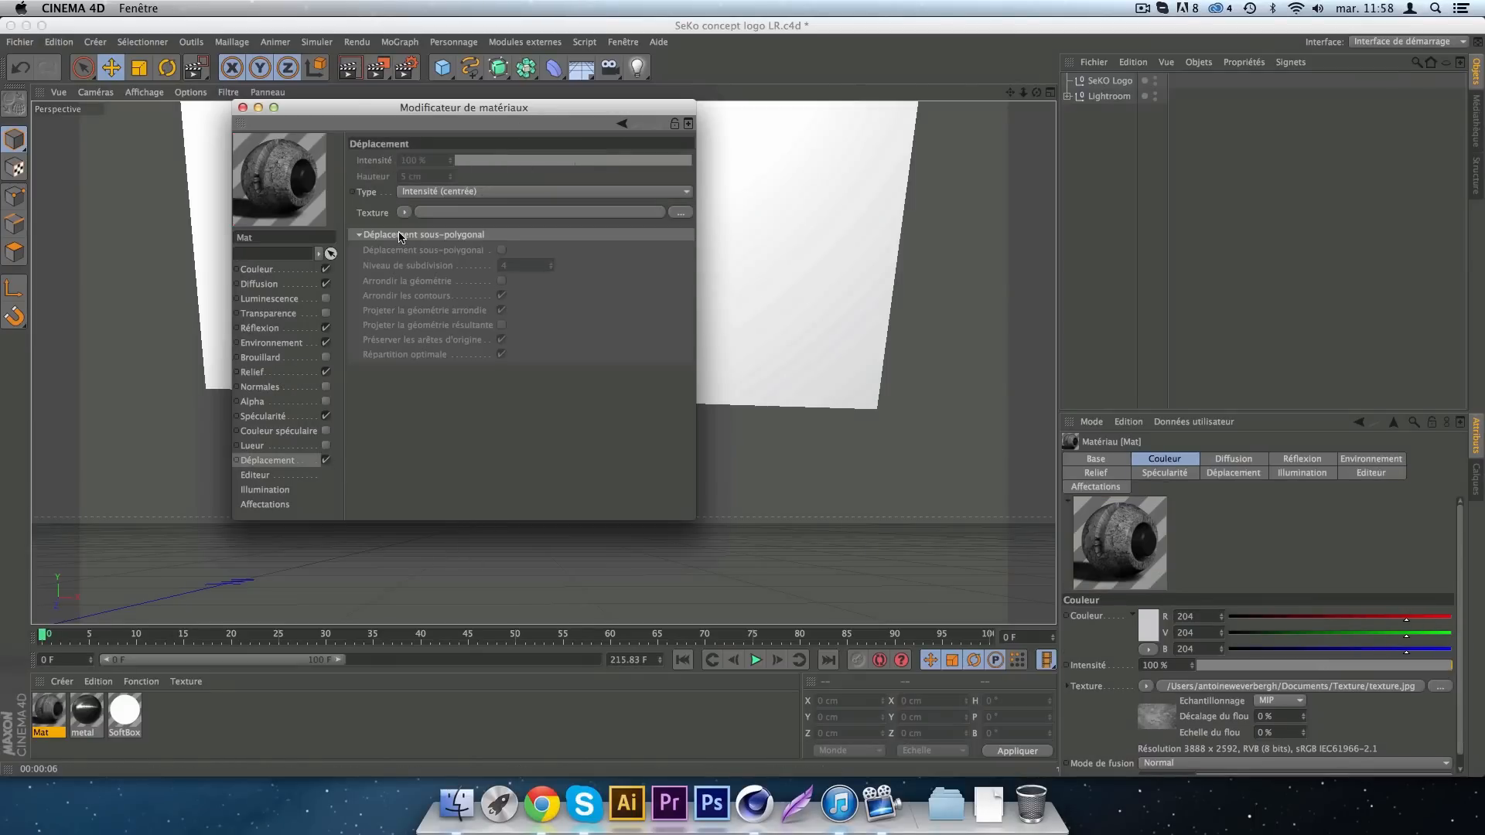
pyautogui.click(679, 213)
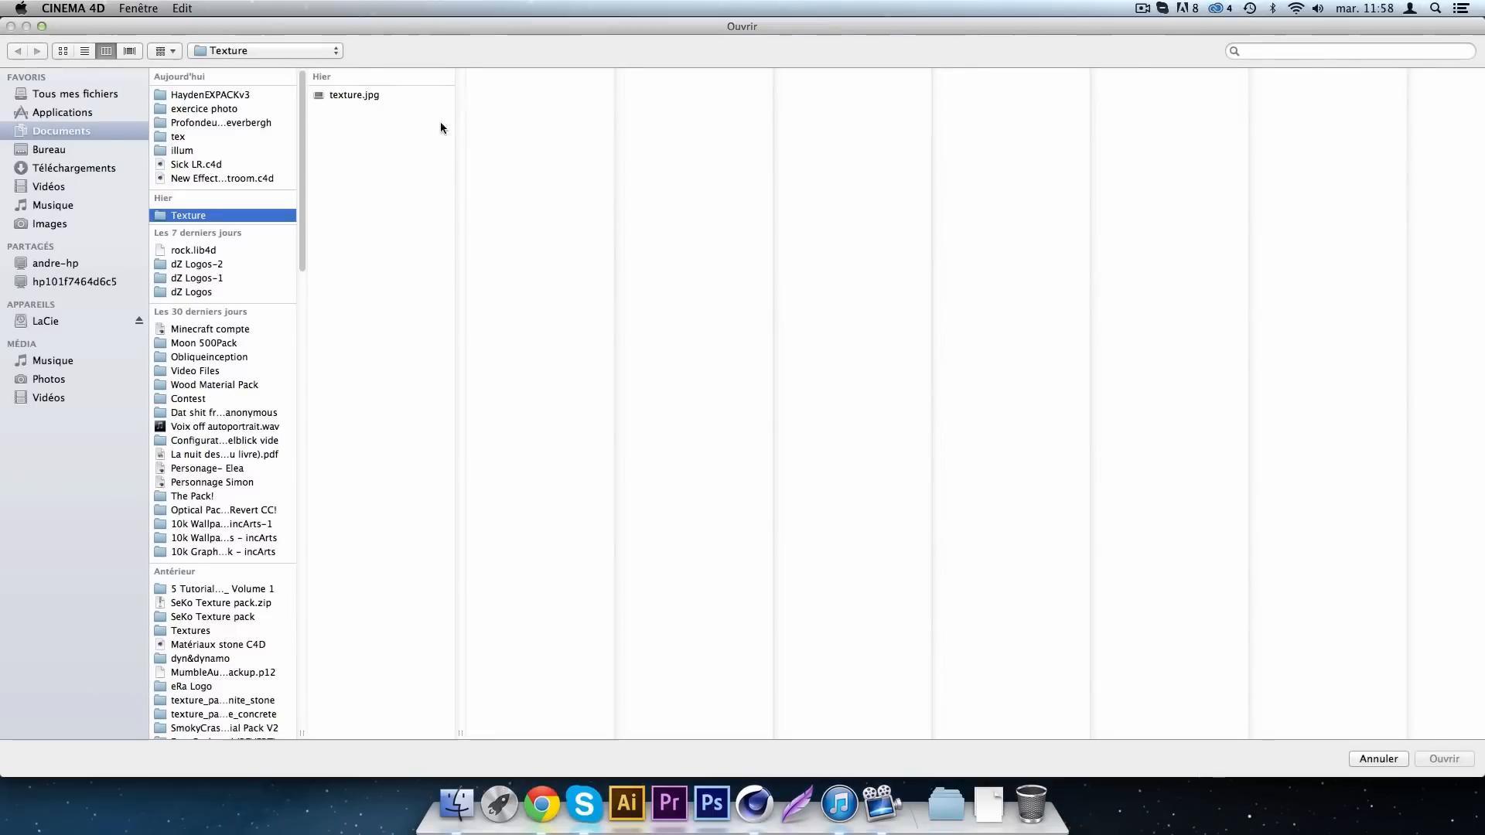
pyautogui.click(344, 96)
pyautogui.click(1444, 759)
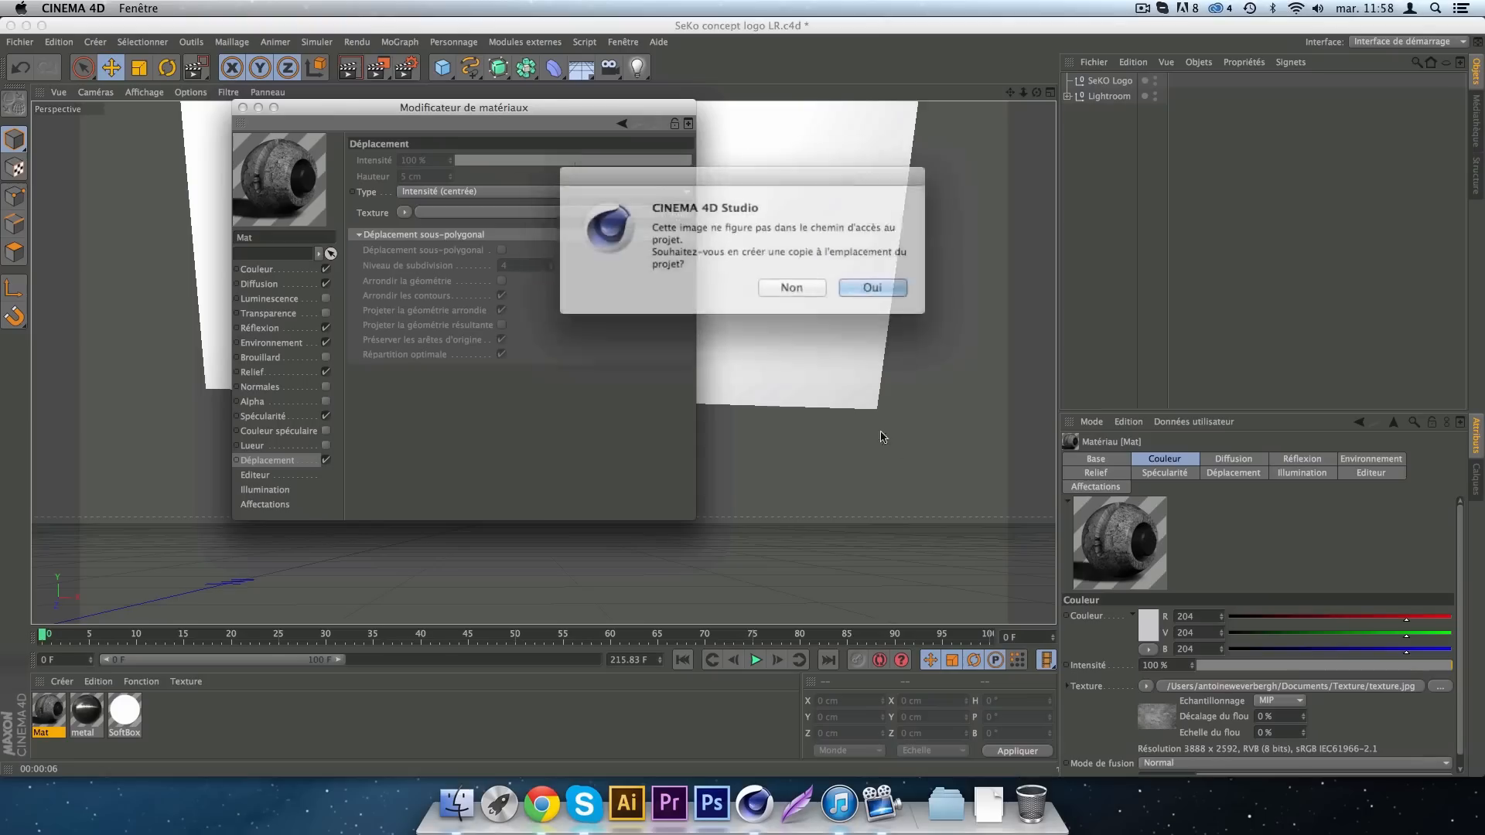
pyautogui.click(803, 282)
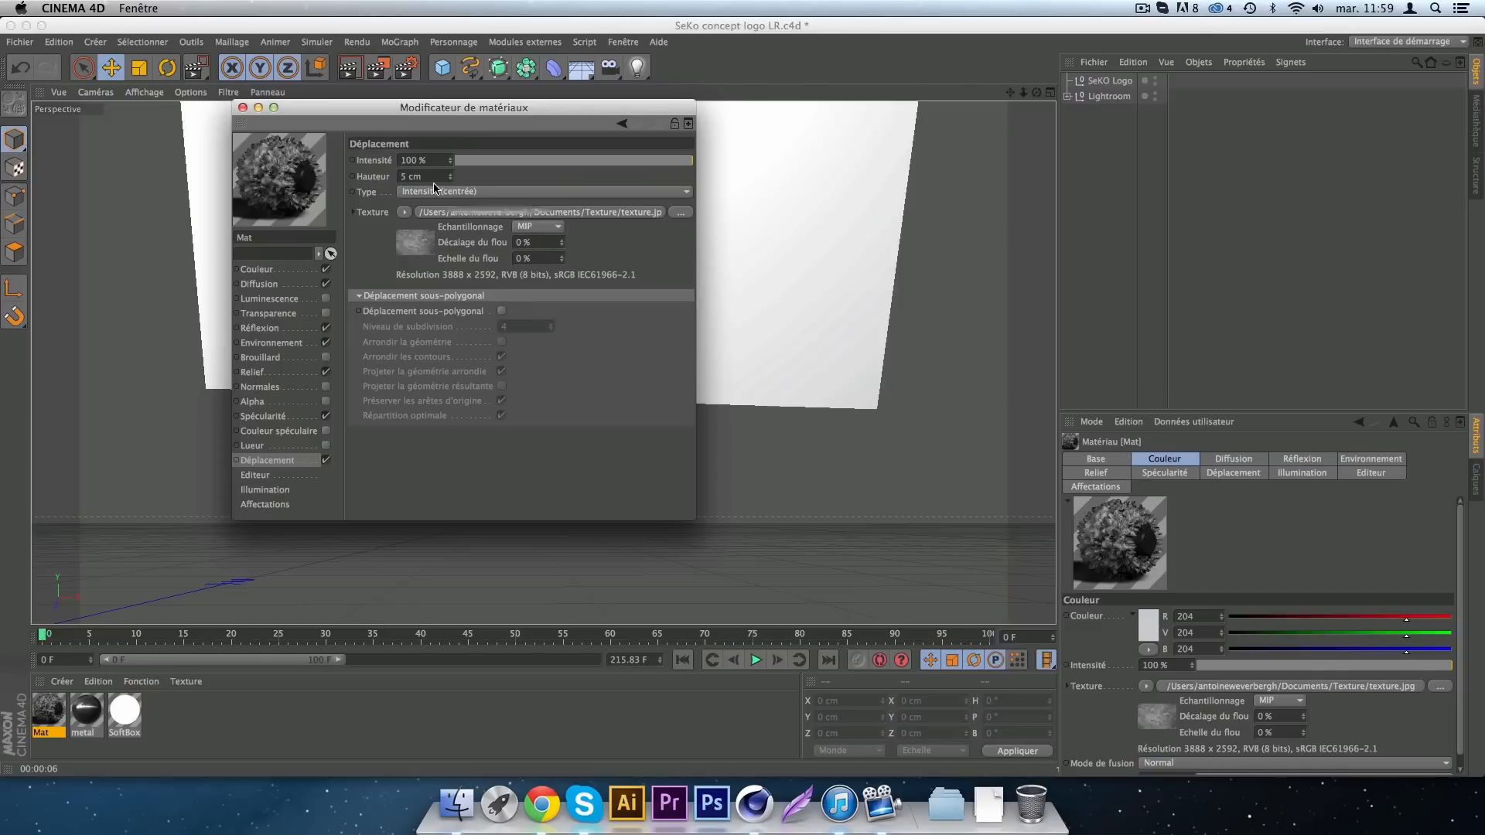
# Set the Déplacement intensity to -12 % and close the material editor.
pyautogui.doubleClick(417, 160)
pyautogui.write('-12')
pyautogui.press('Return')
pyautogui.click(242, 108)
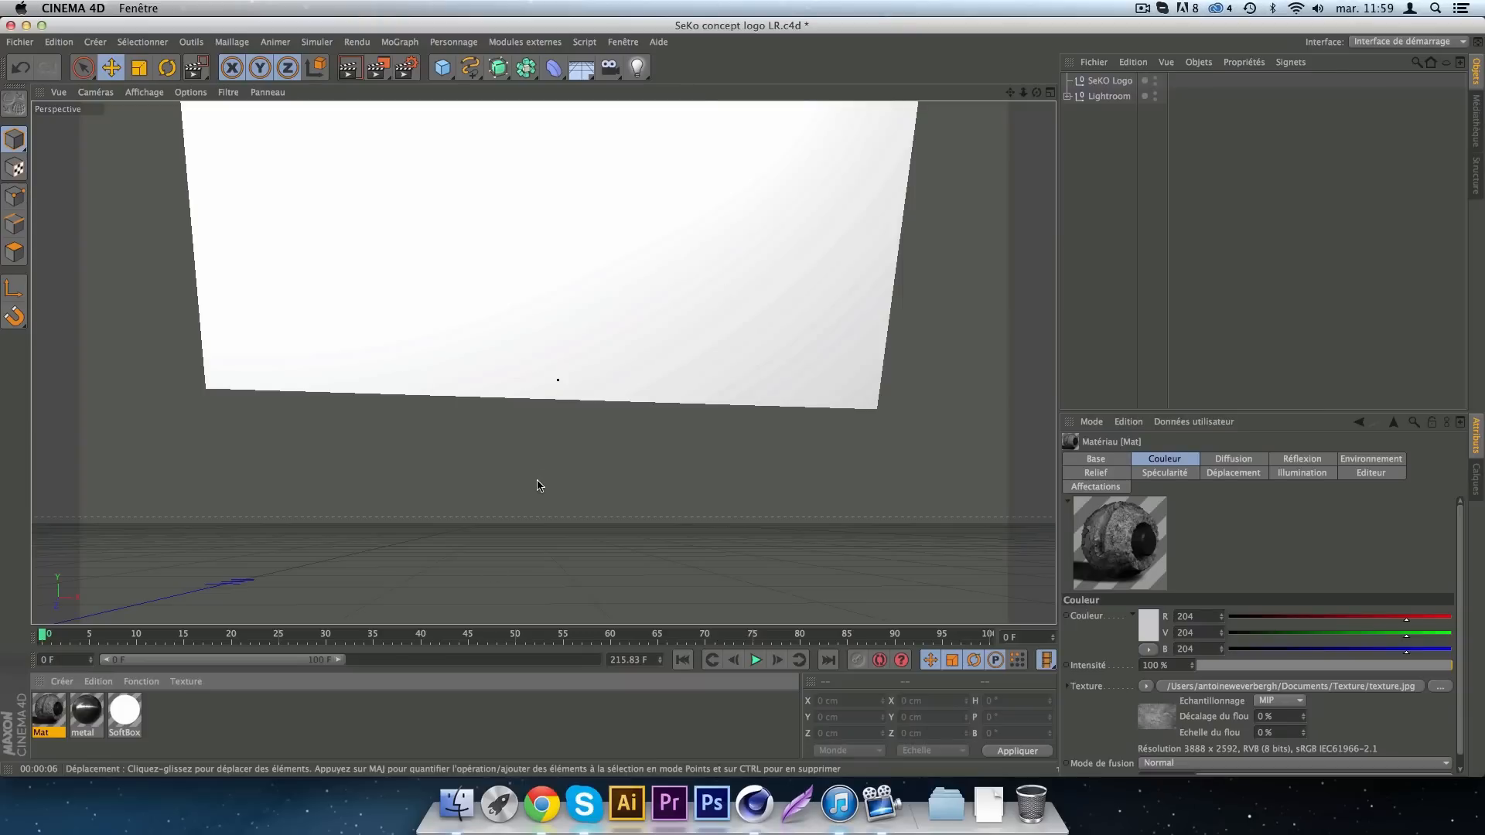
# Search for "seko logo" and merge SeKO Logo.ai into the current scene, accepting the import settings.
pyautogui.click(21, 42)
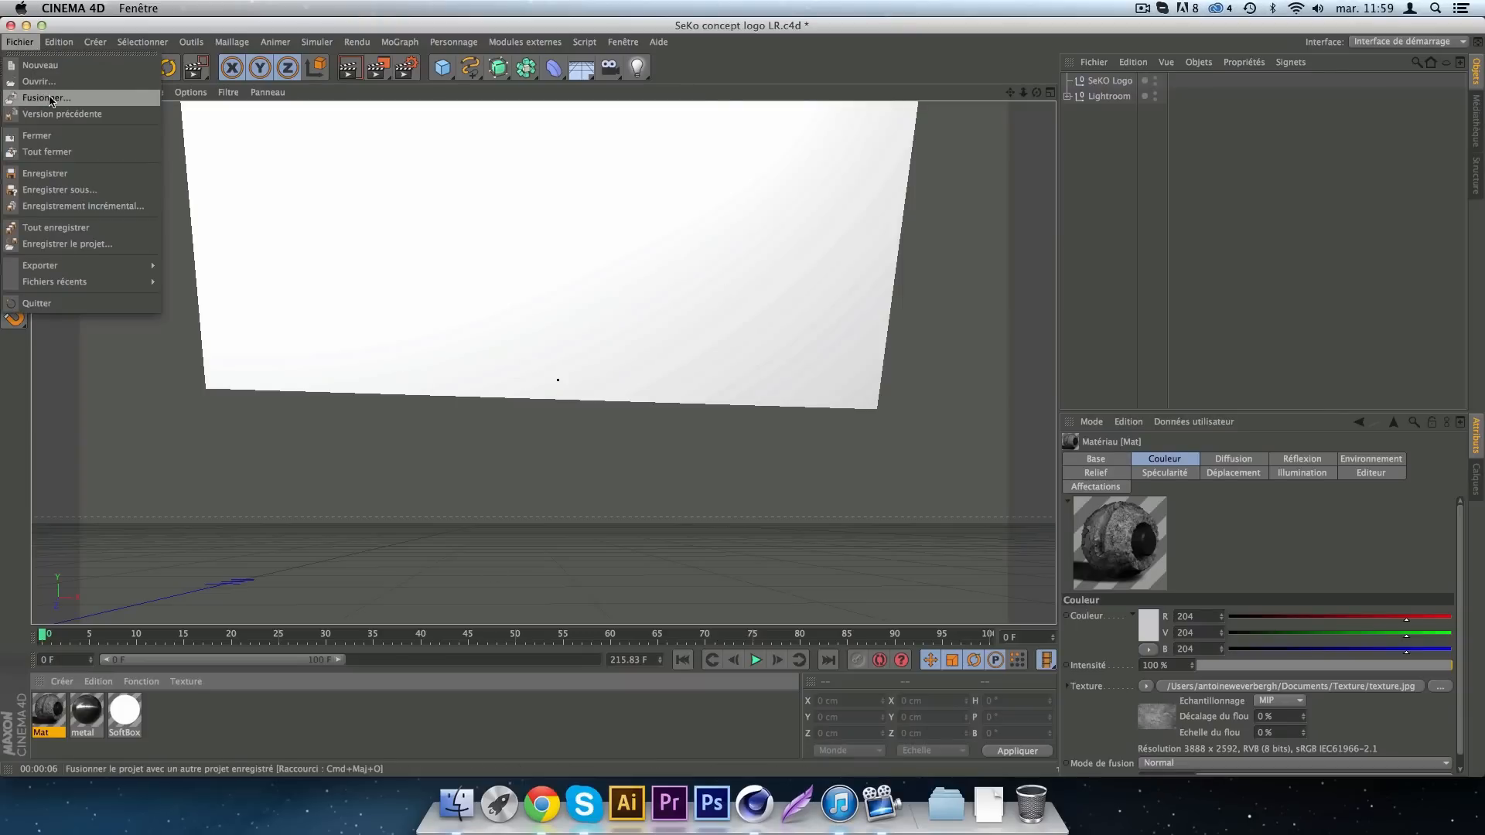
pyautogui.click(49, 98)
pyautogui.click(1344, 56)
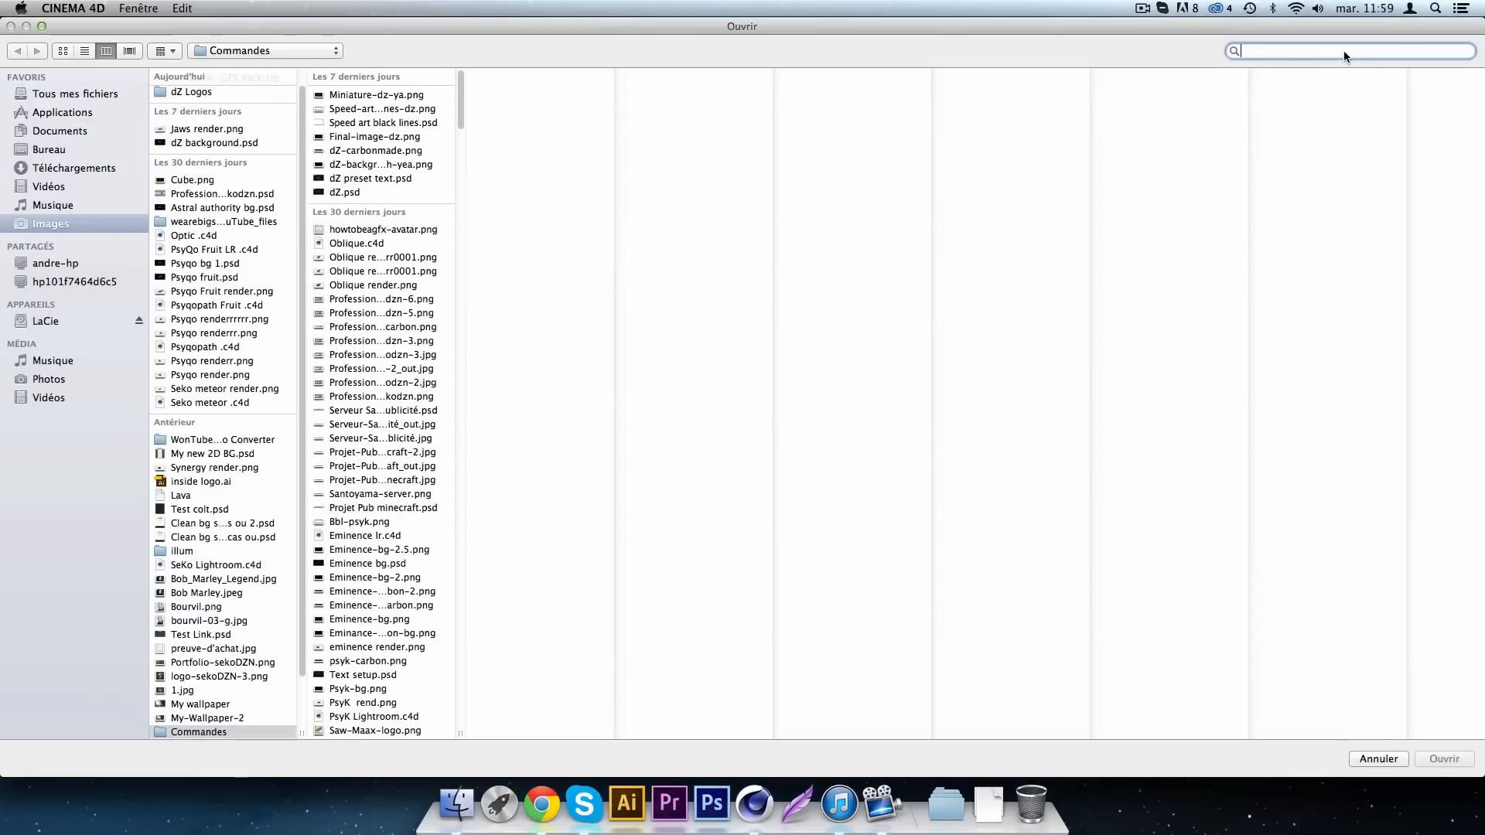
pyautogui.write('seko')
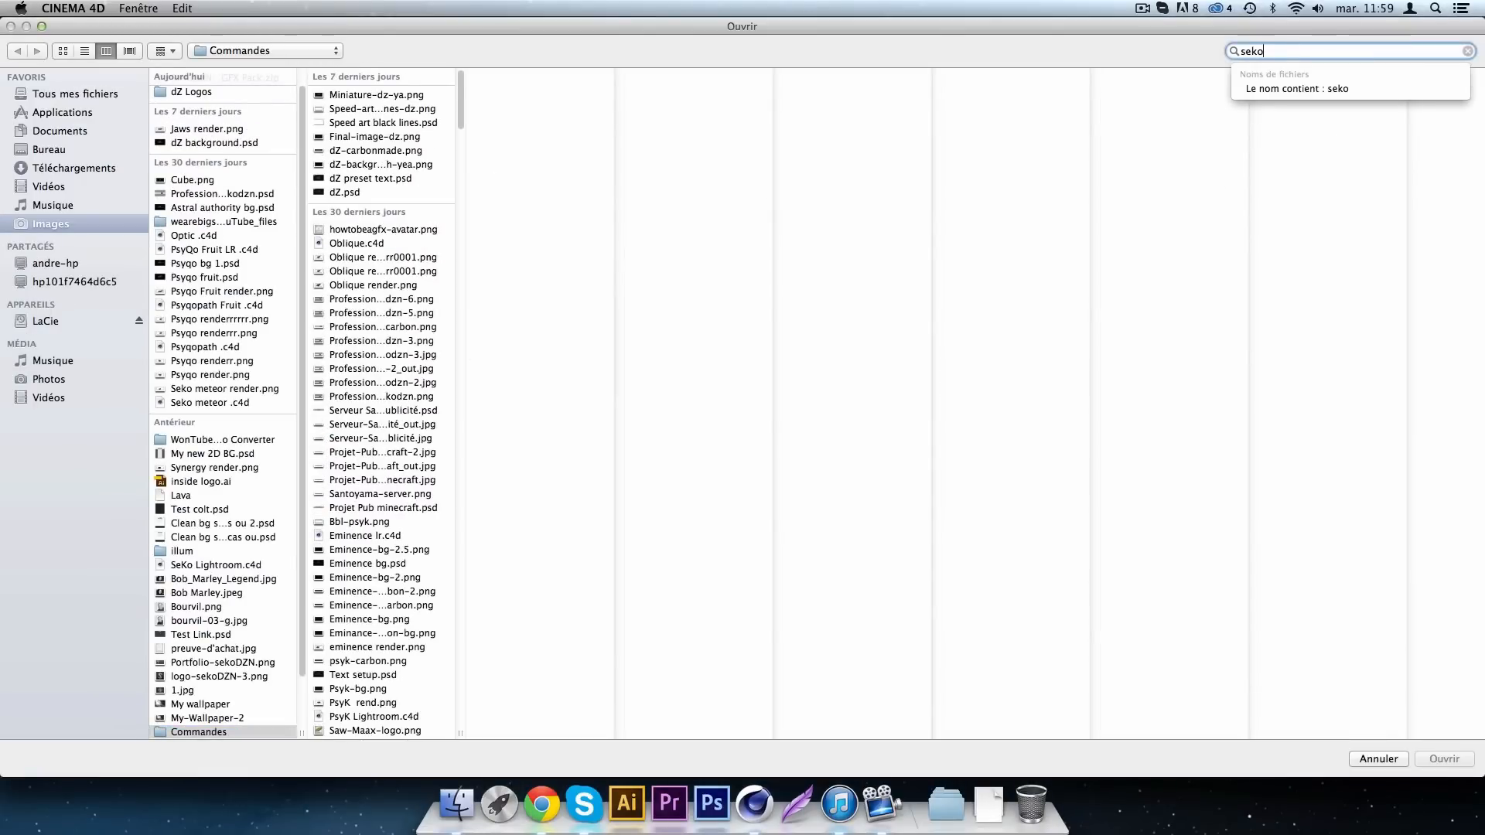
pyautogui.write(' logo')
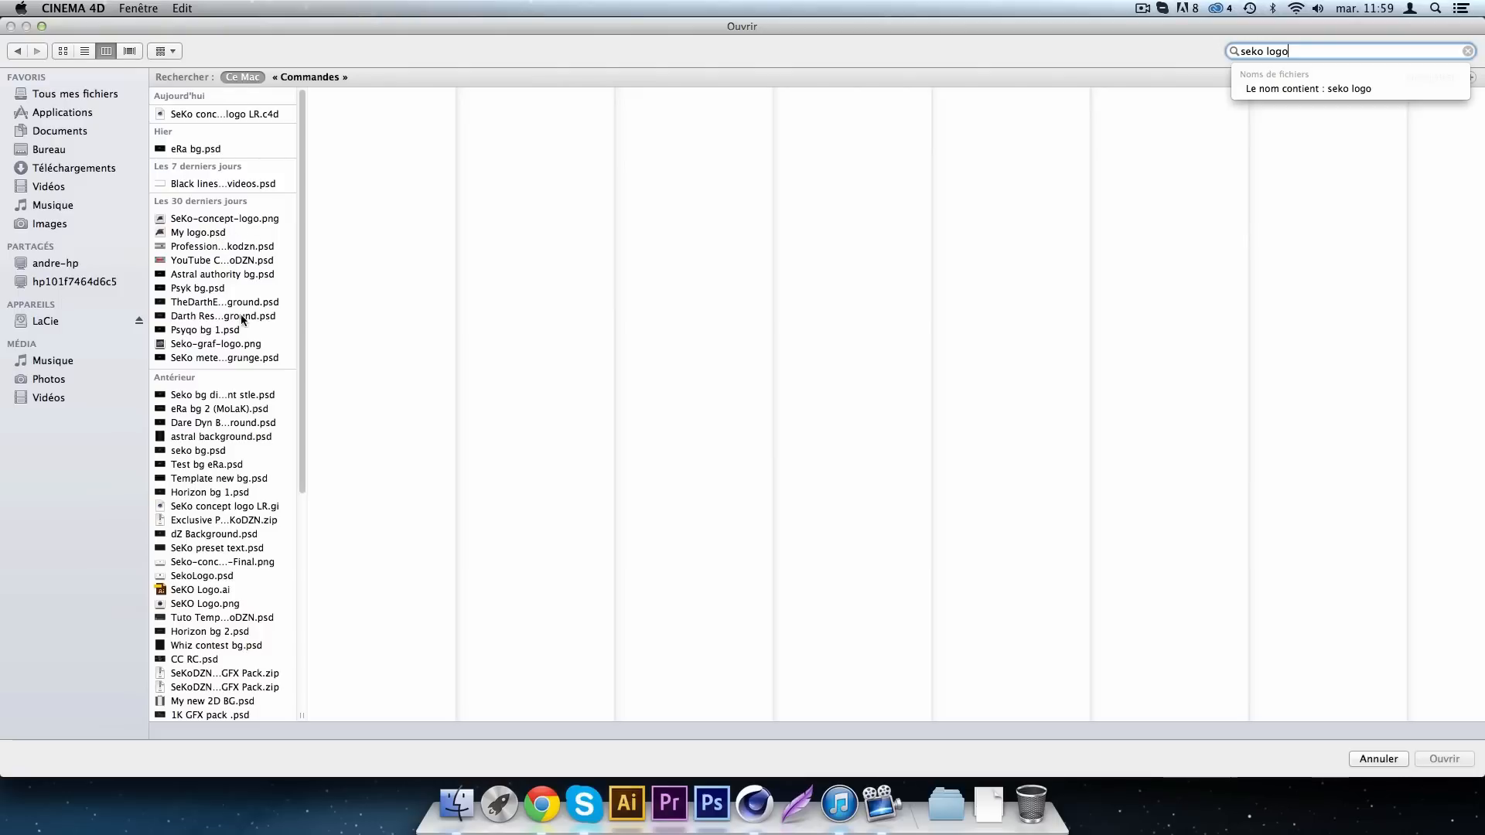
pyautogui.click(257, 589)
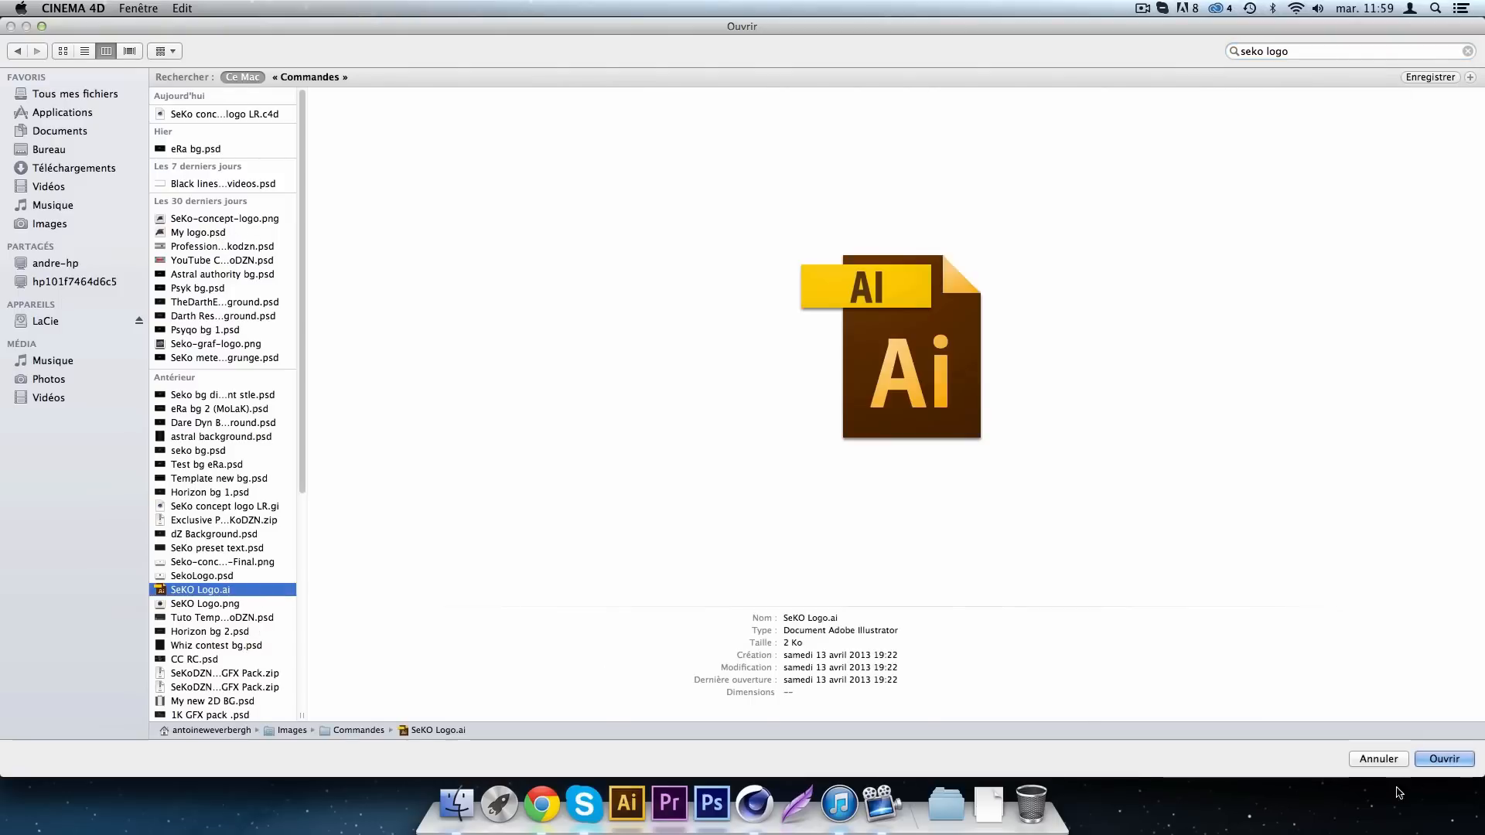
pyautogui.click(1463, 760)
pyautogui.click(1352, 767)
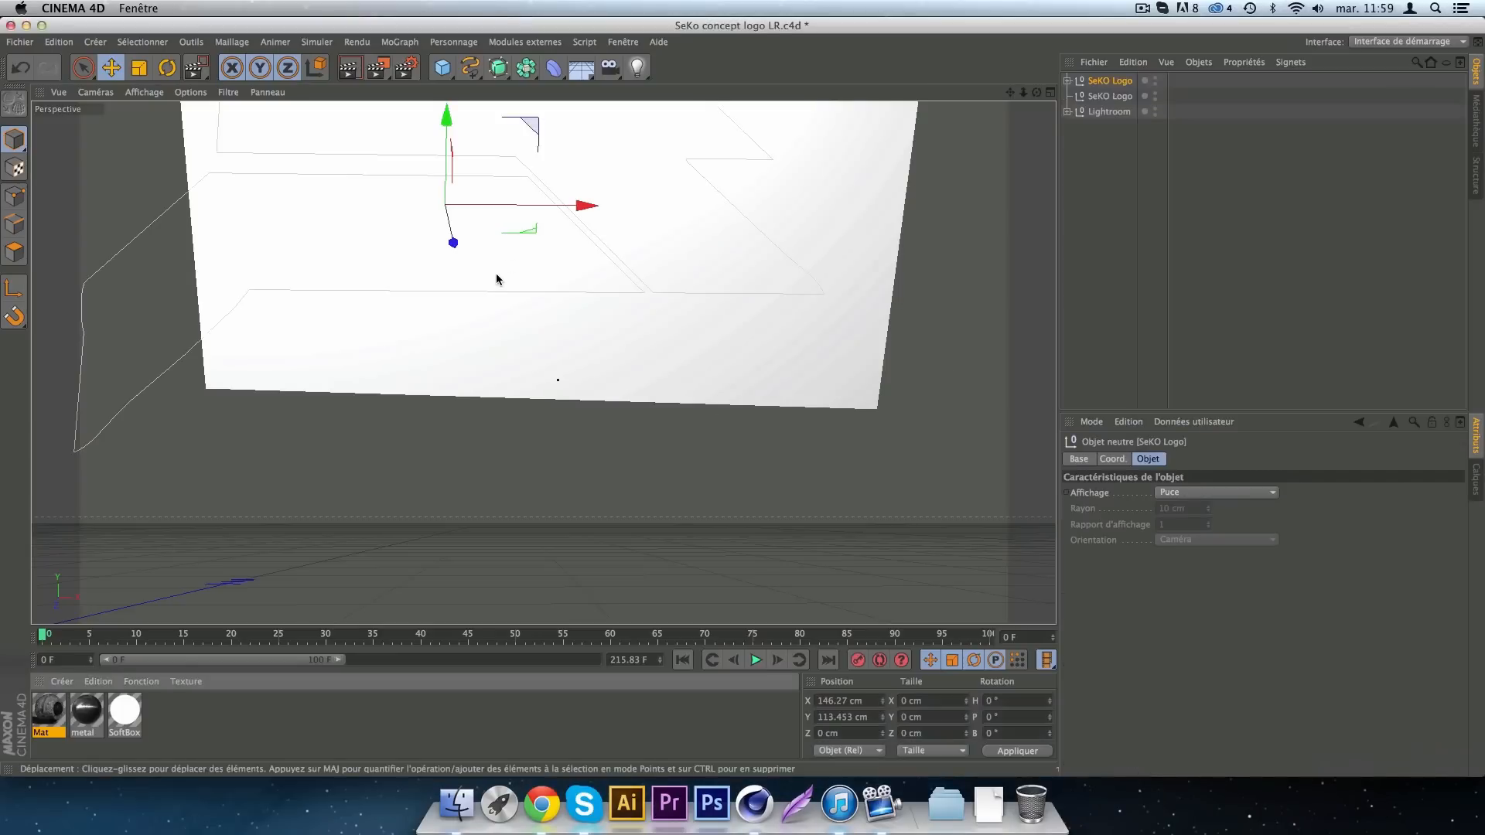
# Scale down the imported SeKO Logo outlines and move them to about X 163, Y 69, Z 7 cm.
pyautogui.moveTo(639, 155); pyautogui.dragTo(775, 341)
pyautogui.press('t')
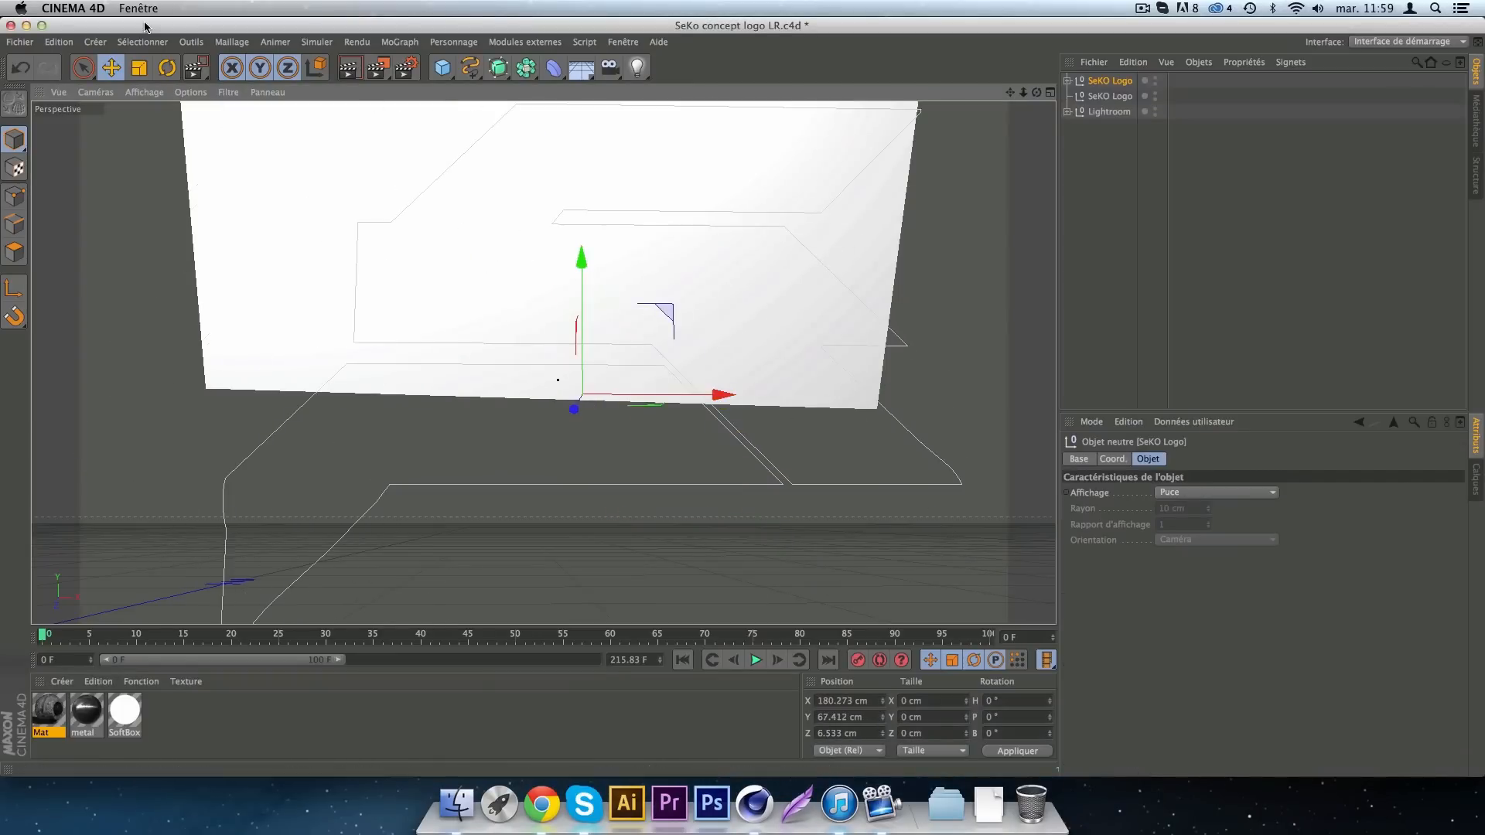
pyautogui.moveTo(864, 203); pyautogui.dragTo(721, 331)
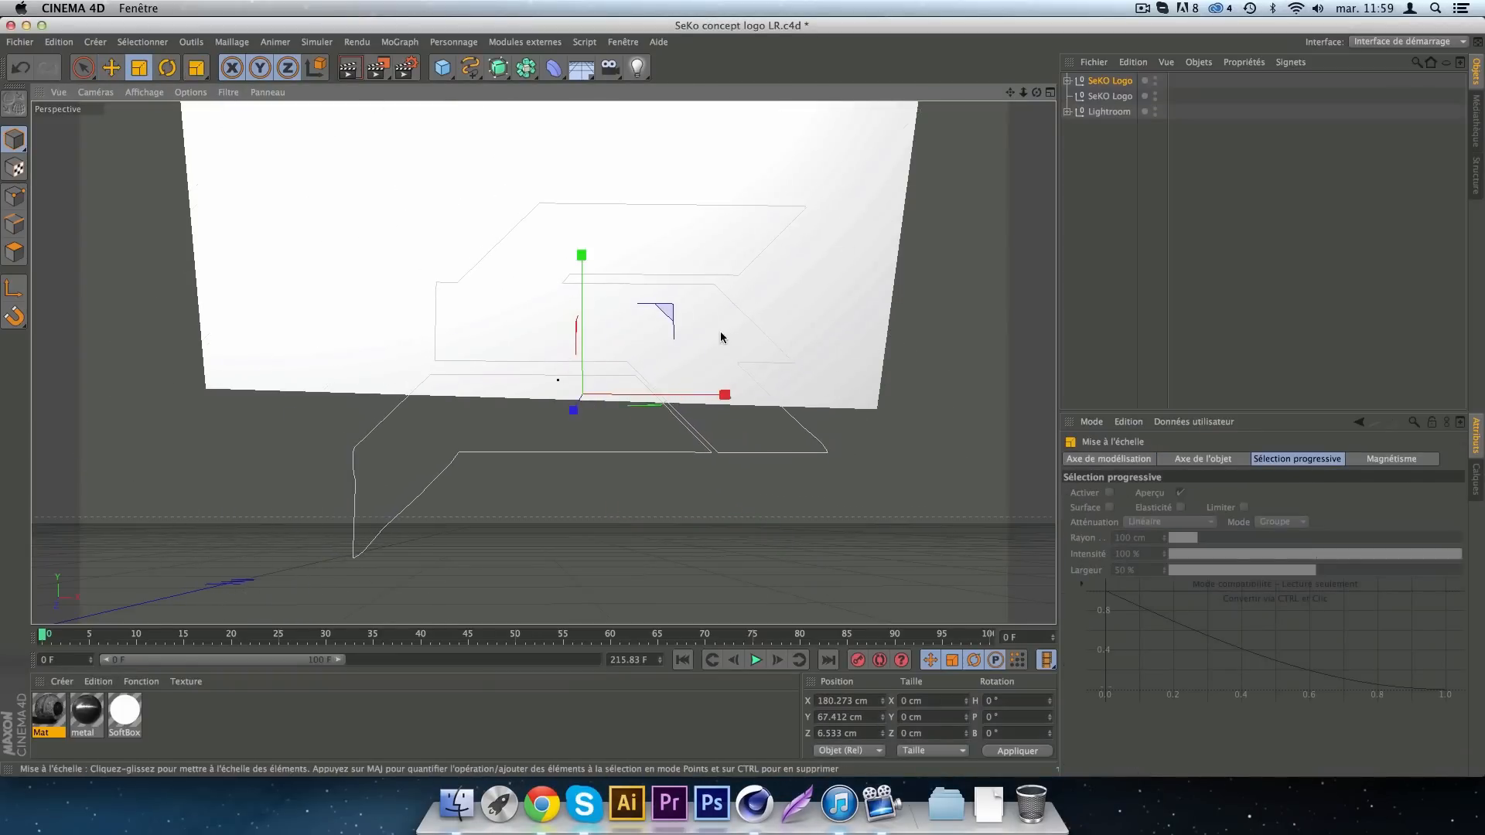
pyautogui.click(116, 71)
pyautogui.moveTo(824, 280); pyautogui.dragTo(742, 270)
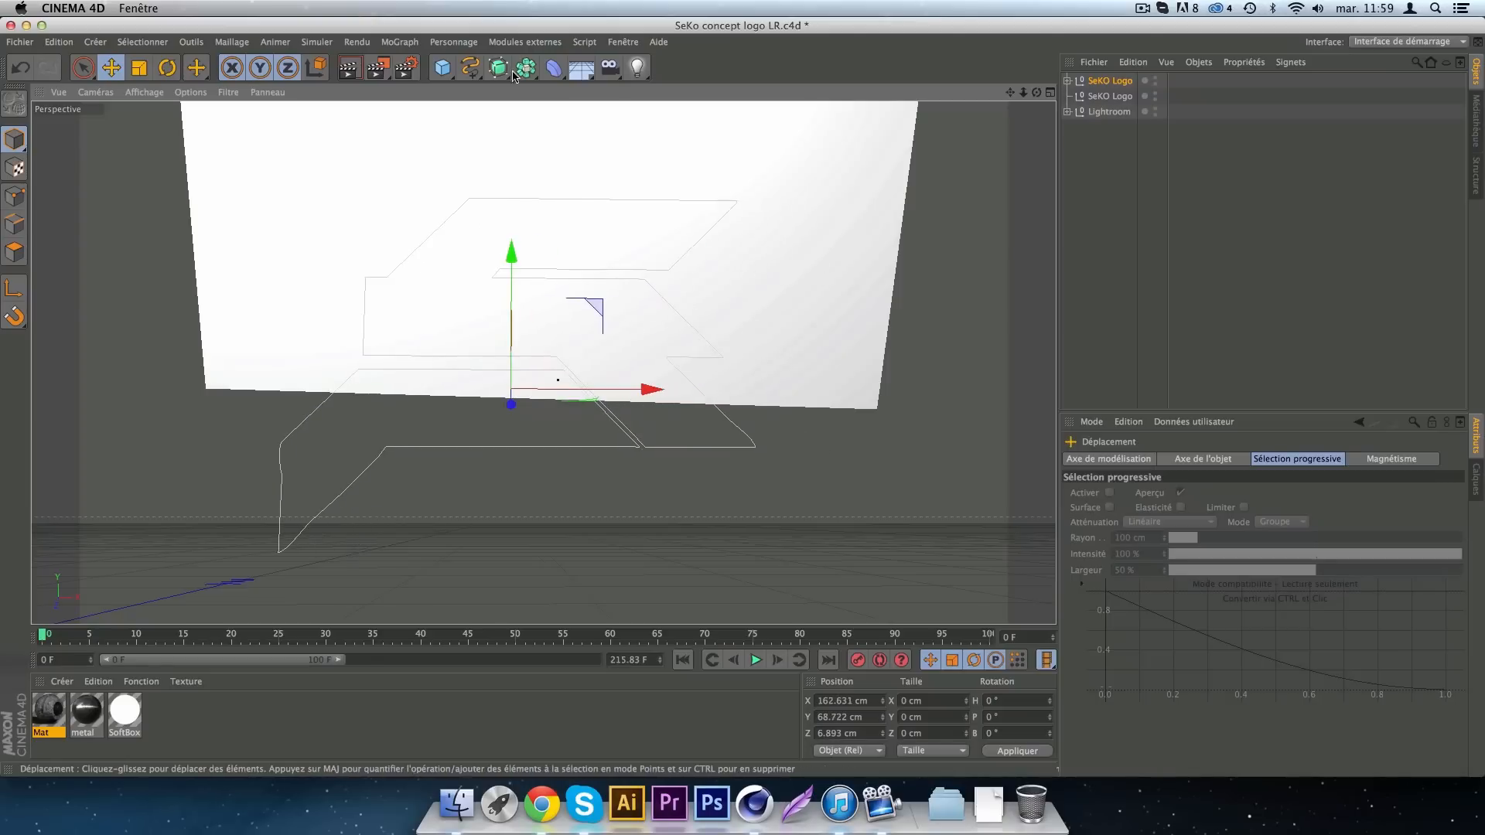
# Add an Extrusion NURBS object and delete the empty leftover SeKO Logo null, keeping the one containing Tracé 1 and Tracé 2.
pyautogui.click(498, 67)
pyautogui.click(672, 83)
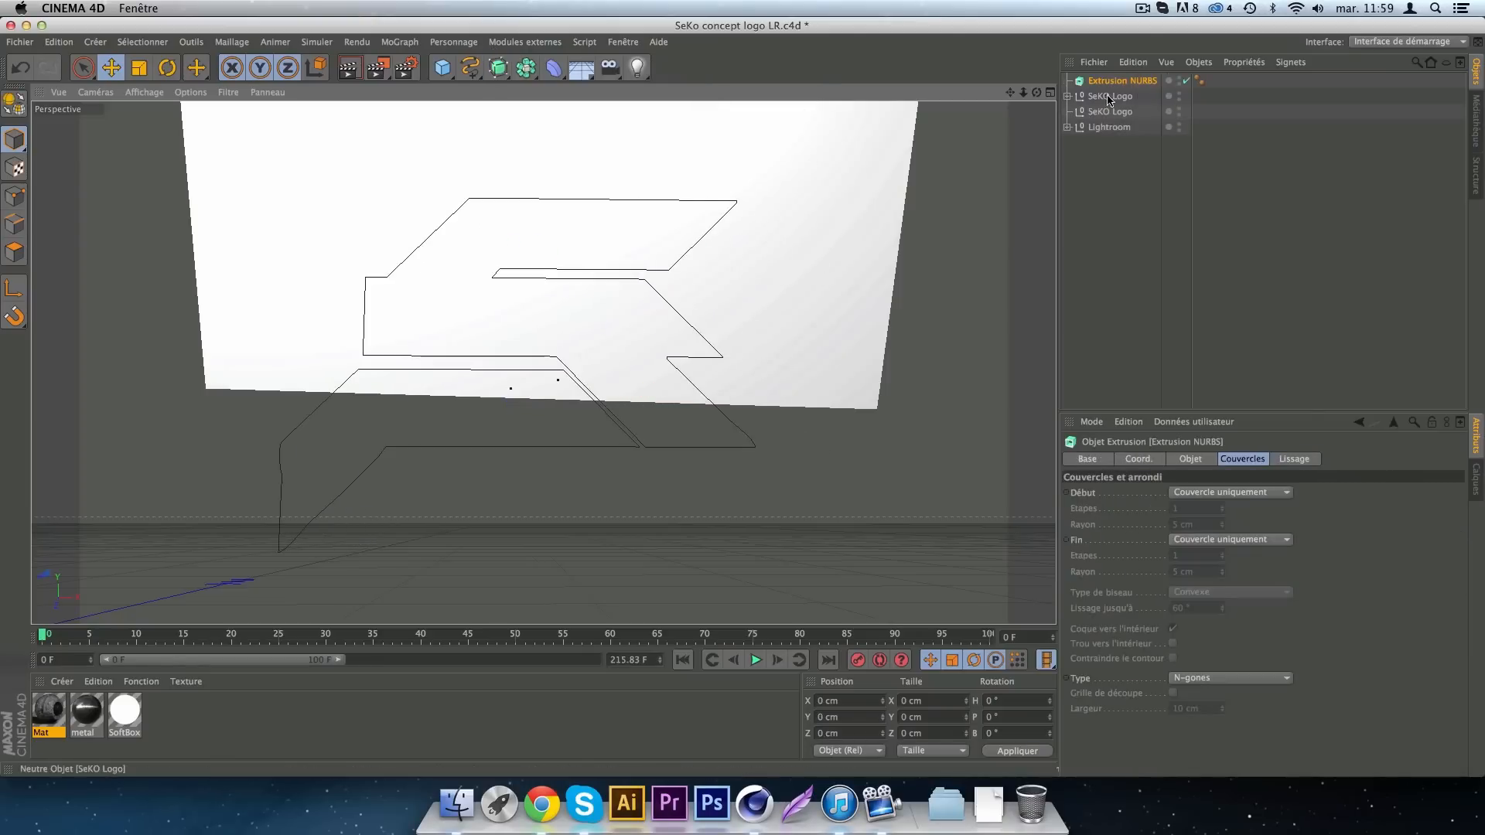
pyautogui.click(1067, 96)
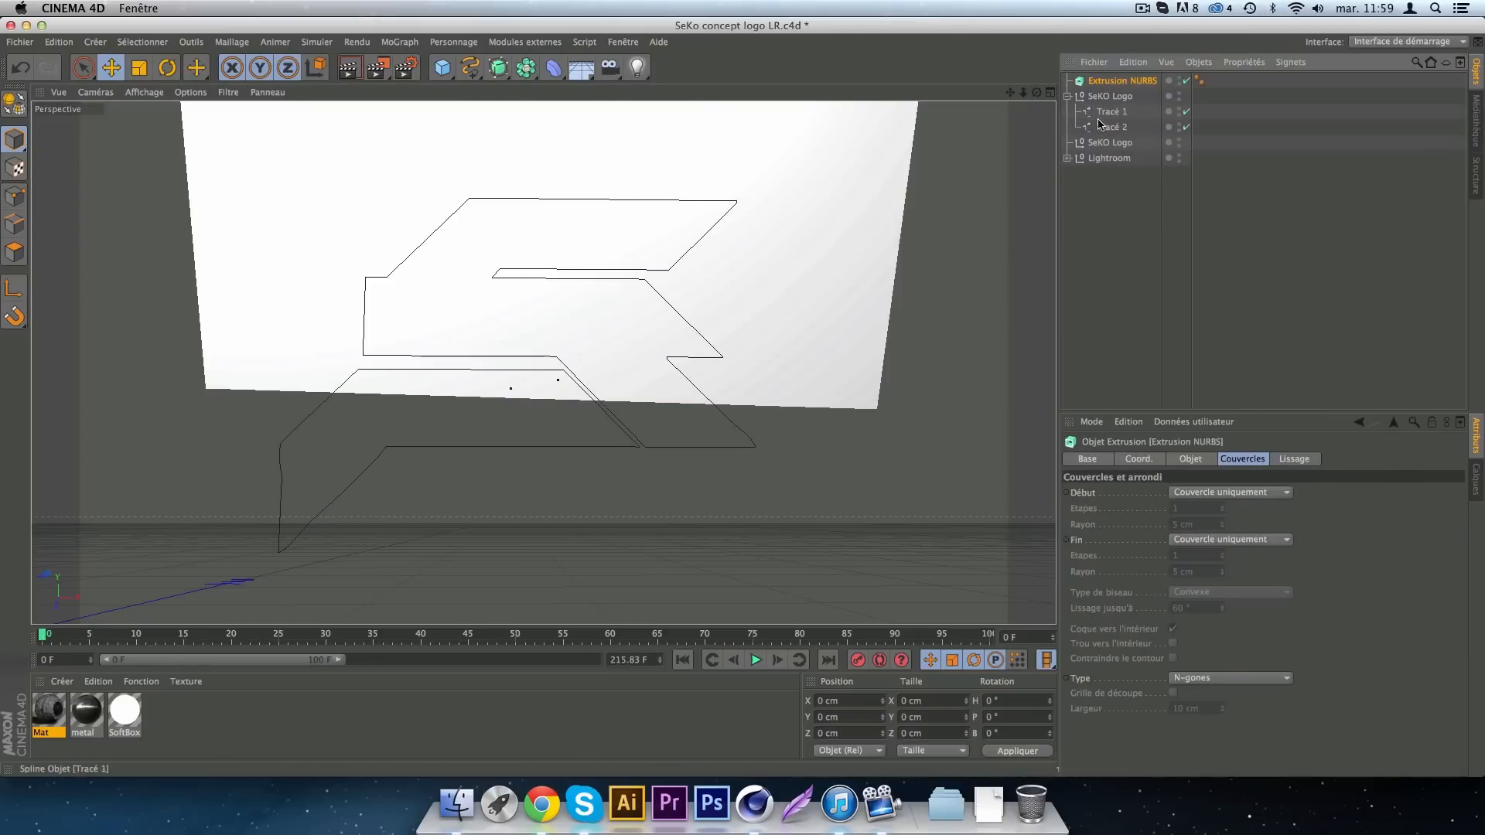
pyautogui.click(1110, 143)
pyautogui.press('Delete')
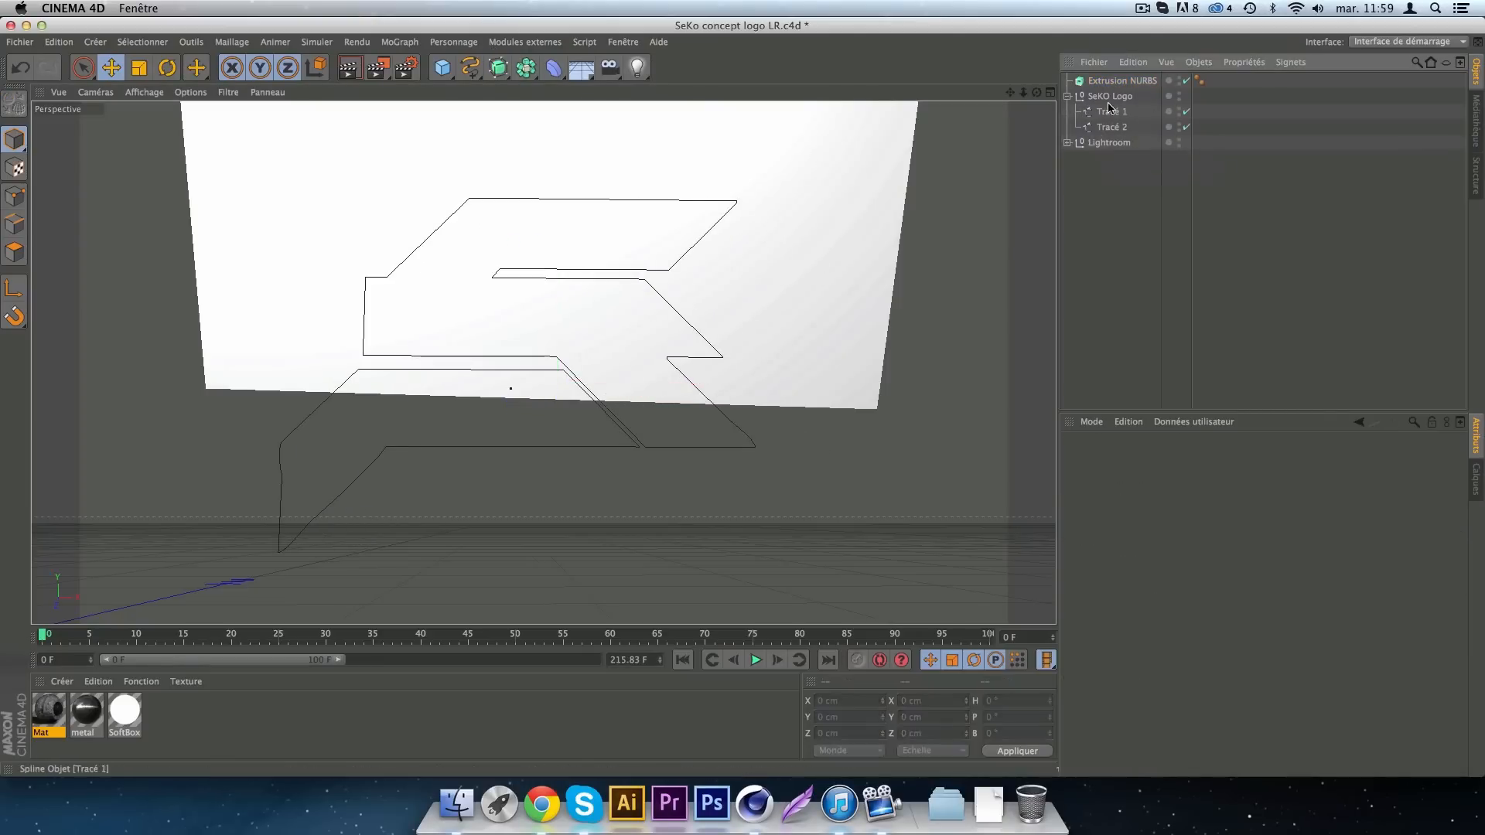
# Duplicate the Extrusion NURBS, nest Tracé 1 in the original and Tracé 2 in the copy, and collapse both hierarchies.
pyautogui.click(1111, 113)
pyautogui.click(1111, 81)
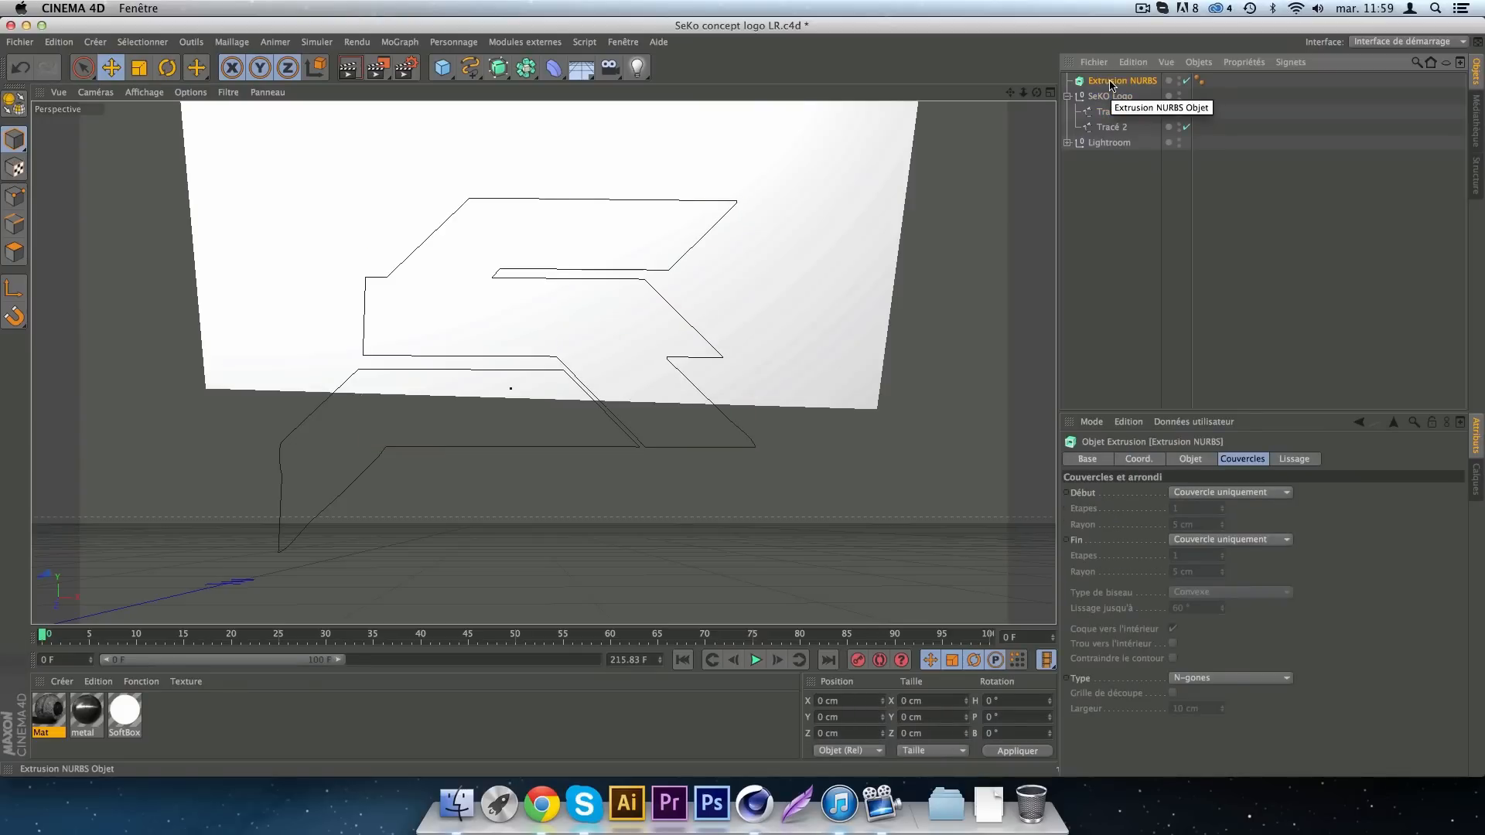
pyautogui.press('super+c')
pyautogui.press('super+v')
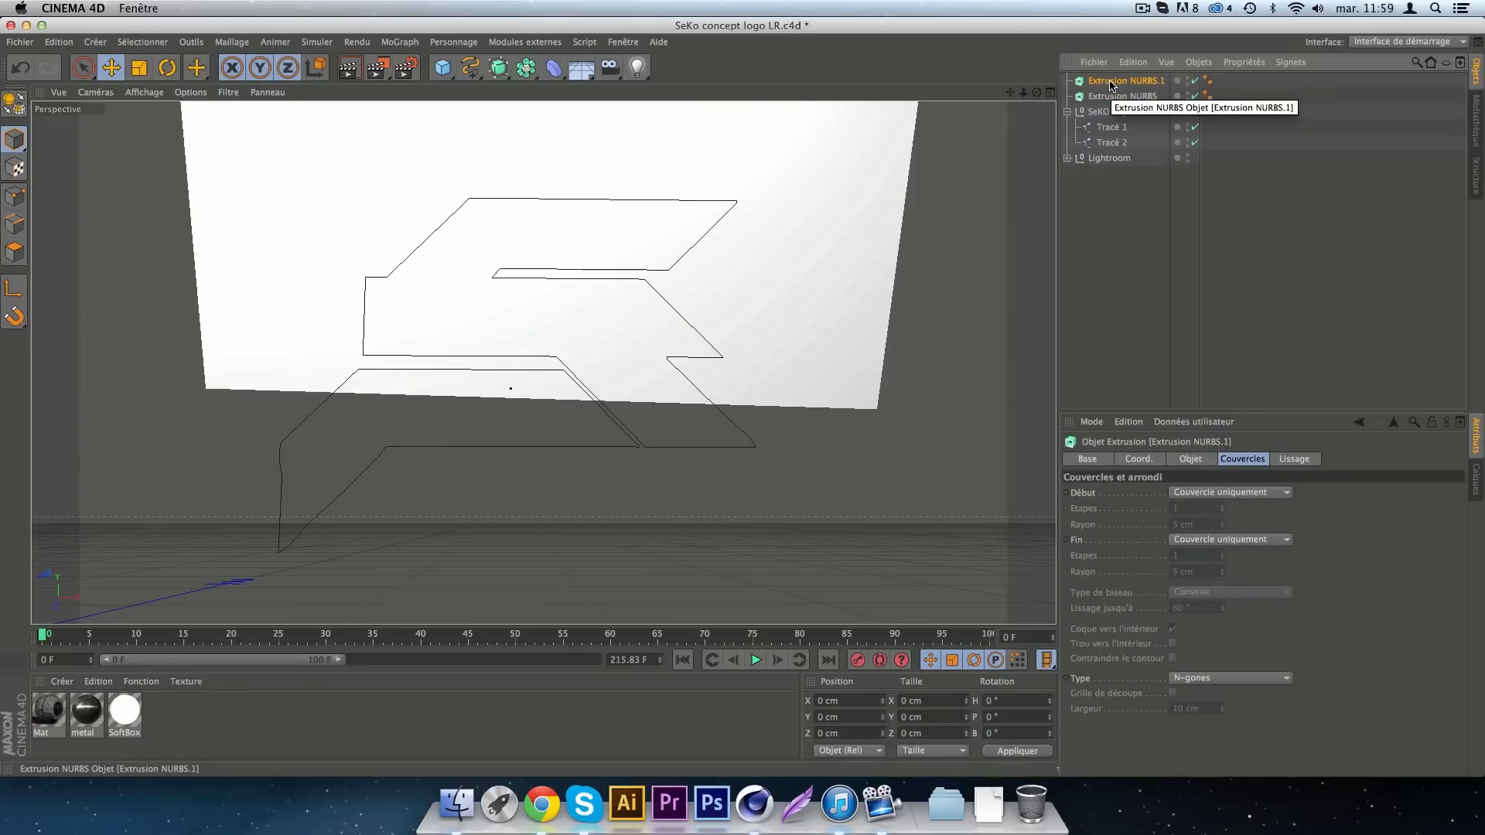
pyautogui.click(1113, 125)
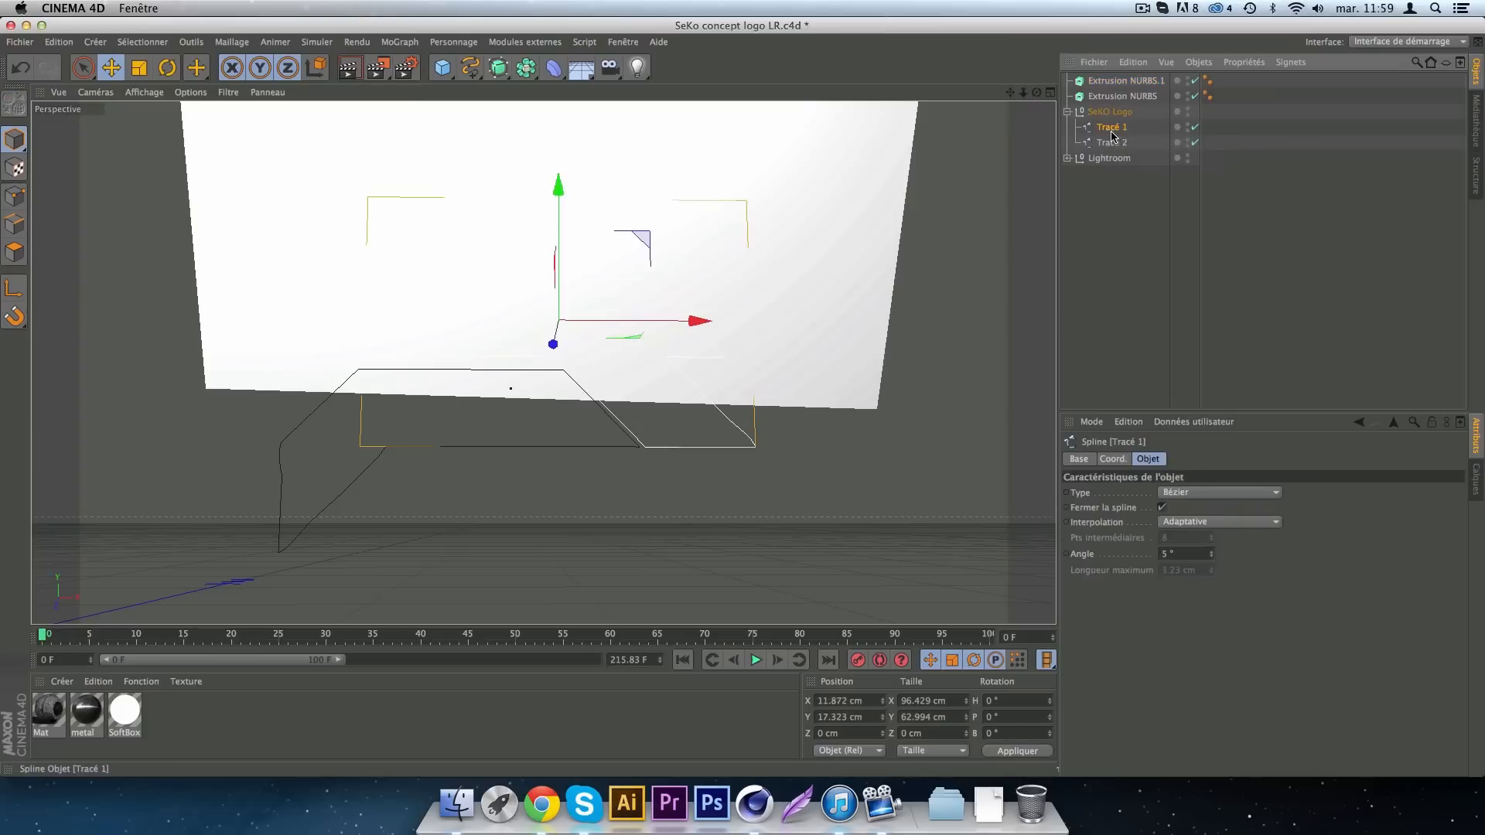
pyautogui.moveTo(1114, 122); pyautogui.dragTo(1130, 80)
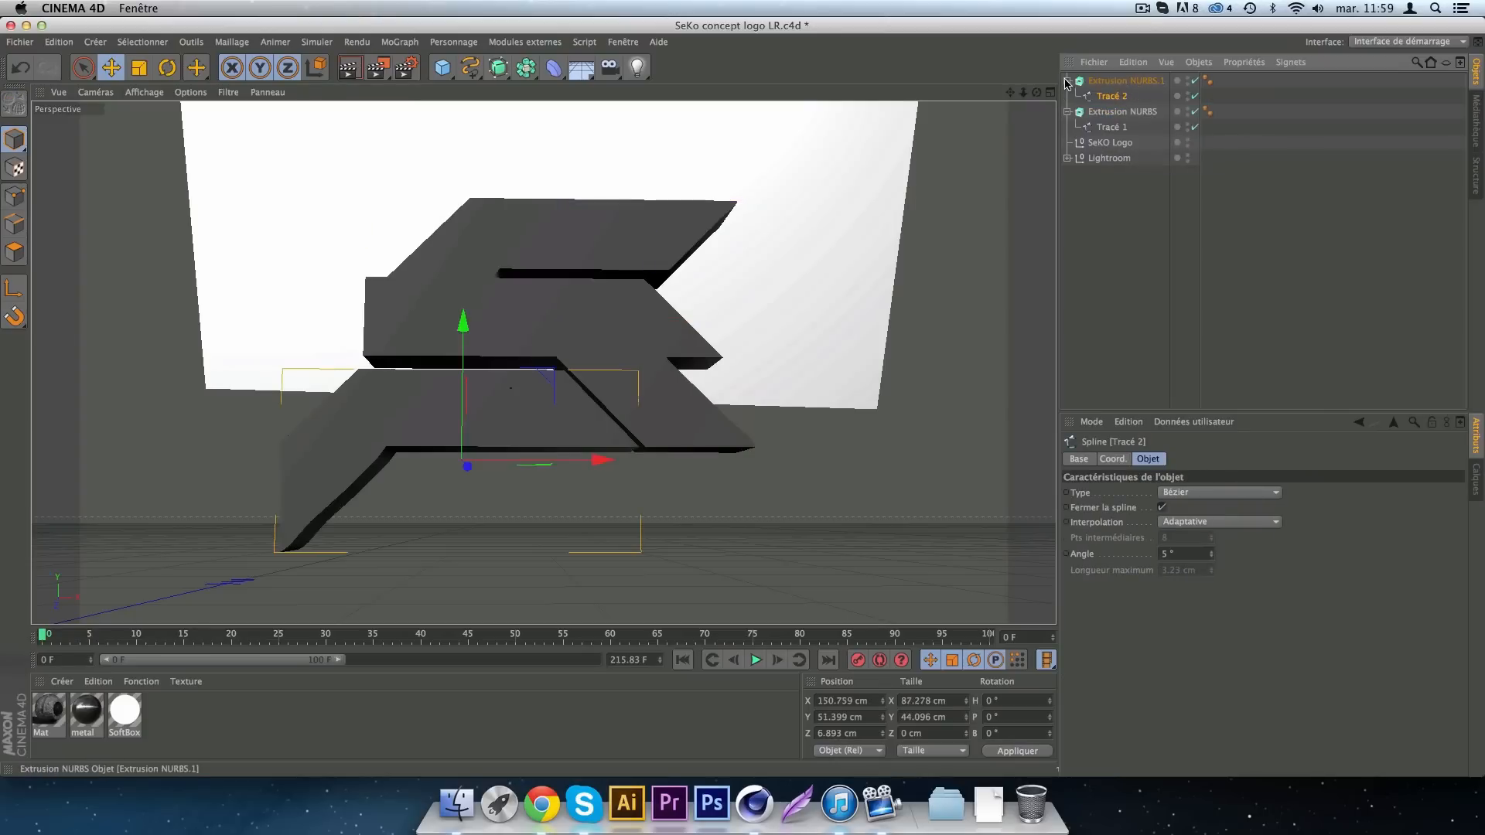
pyautogui.click(1067, 81)
pyautogui.click(1067, 96)
# Shift the extruded lower logo piece about 1.9 cm in the negative X direction.
pyautogui.click(540, 404)
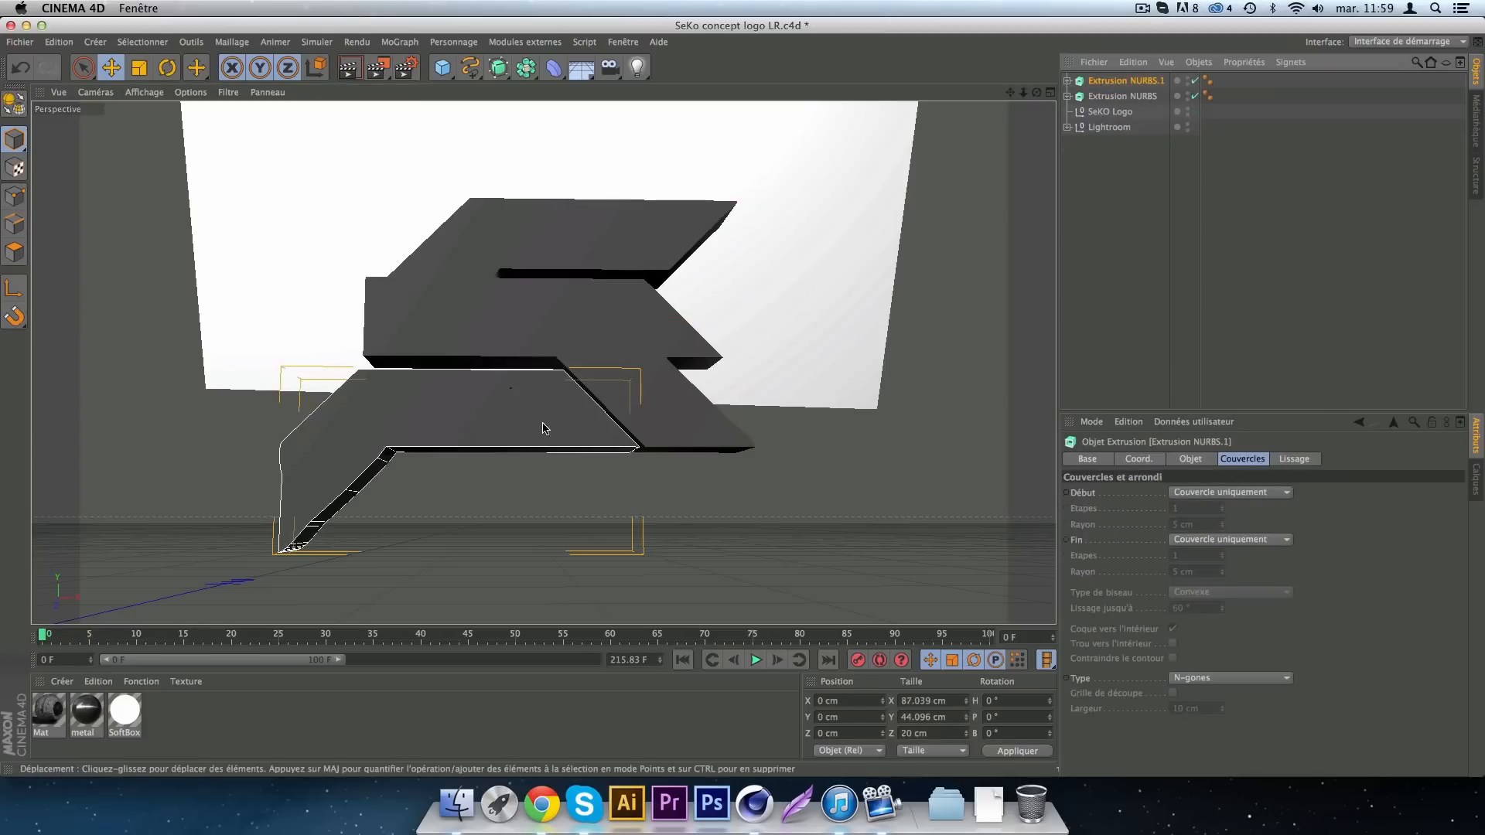
pyautogui.moveTo(542, 428); pyautogui.dragTo(541, 427)
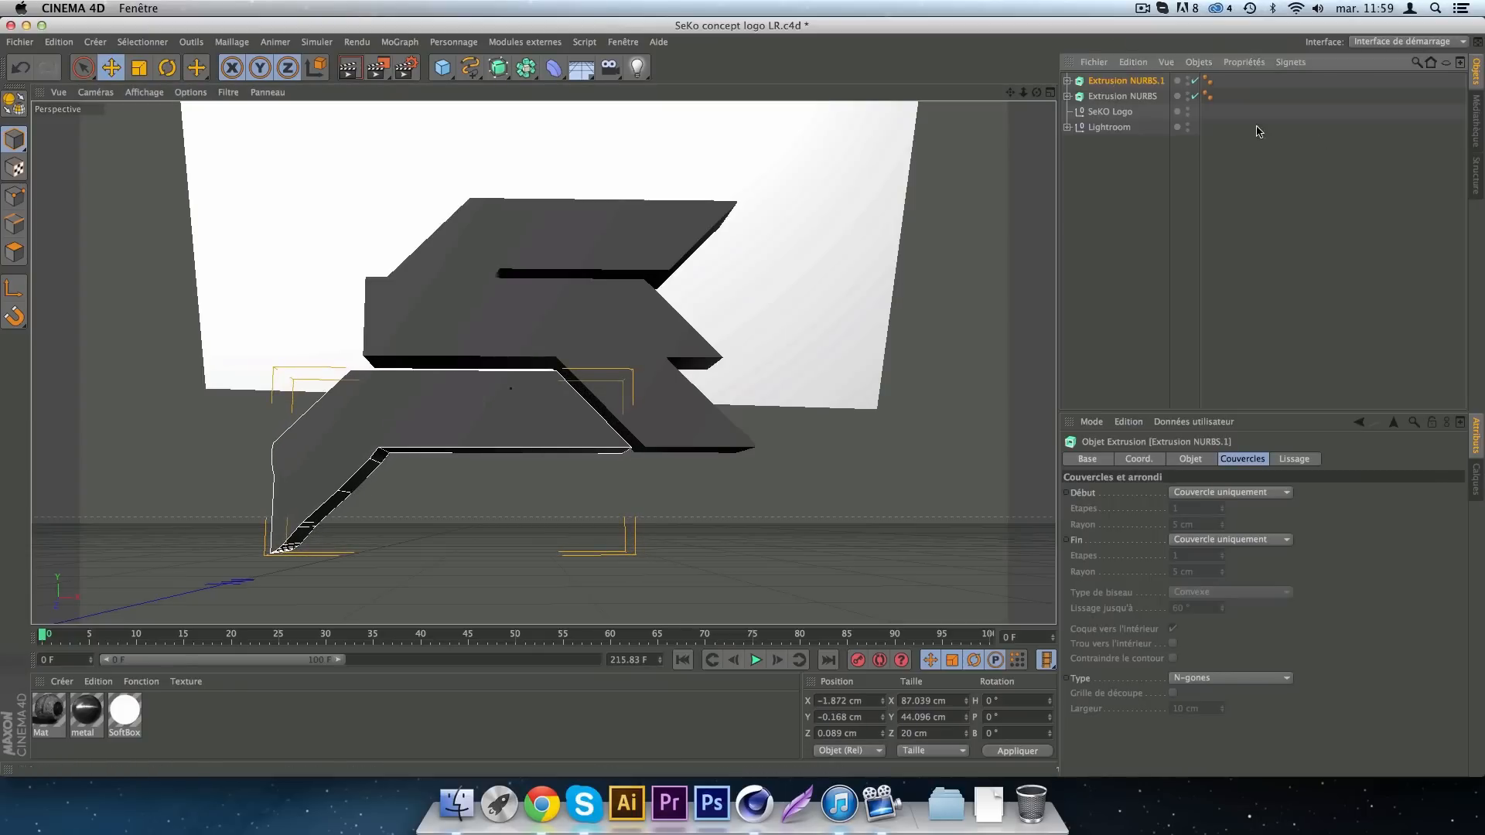
# Increase the Z extrusion depth of both Extrusion NURBS objects together.
pyautogui.keyDown('shift'); pyautogui.click(1122, 96); pyautogui.keyUp('shift')
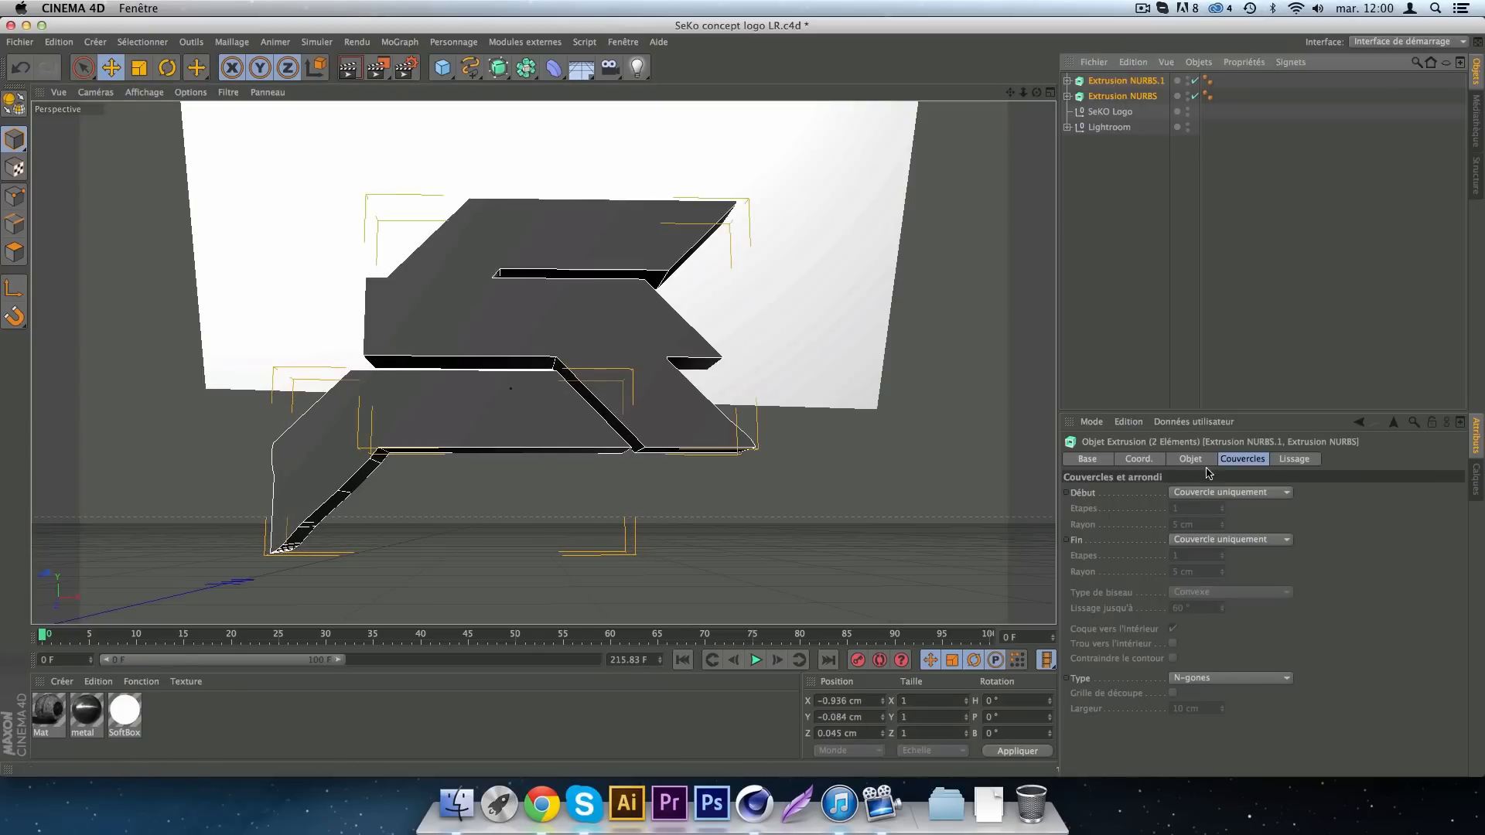
pyautogui.click(1191, 459)
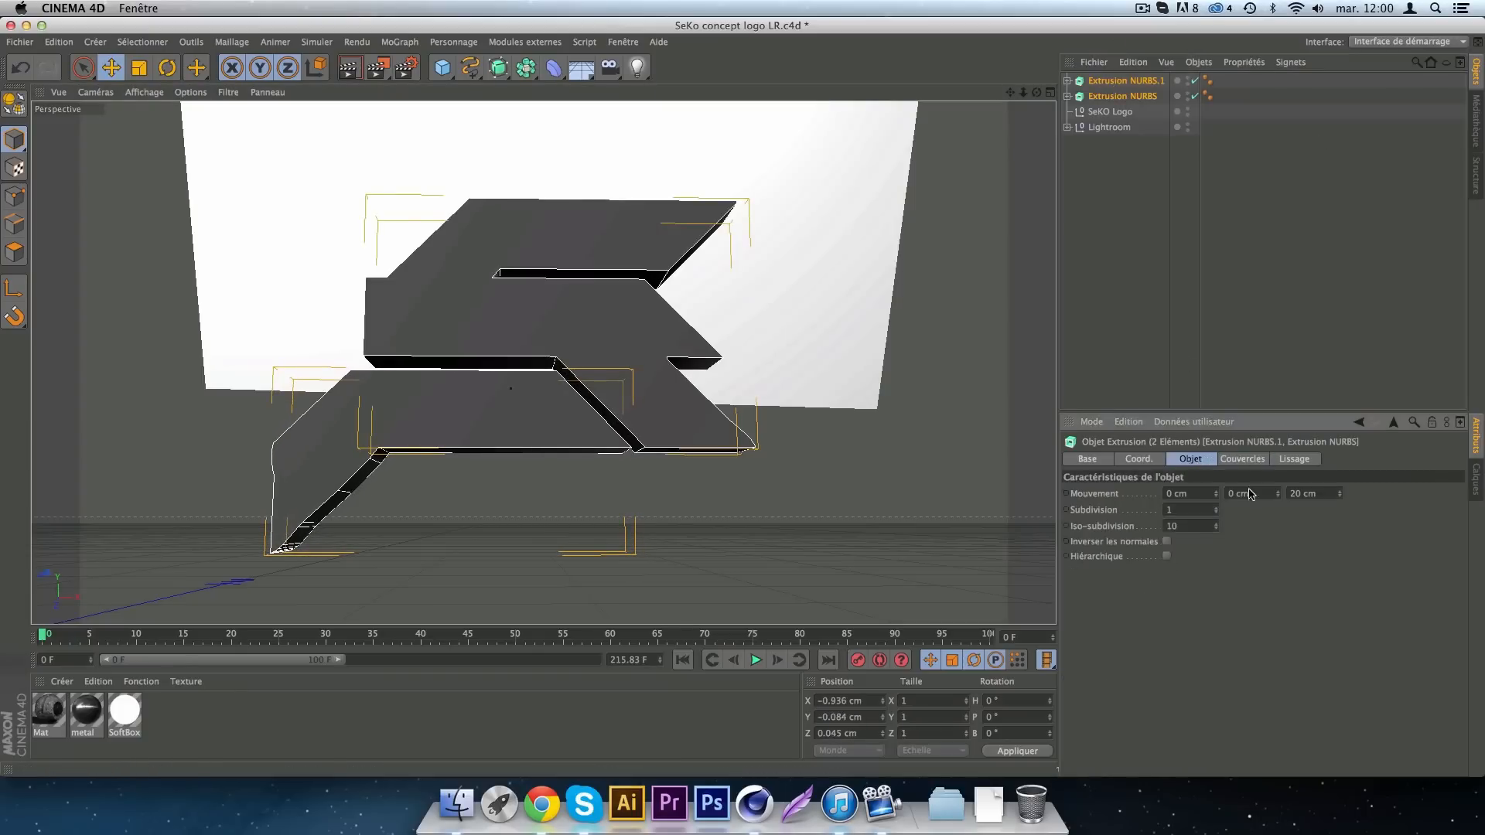
pyautogui.doubleClick(1302, 497)
pyautogui.write('4')
# Set the start and end caps of both extrusions to Couvercle et biseau with a 0.5 cm radius.
pyautogui.click(1238, 461)
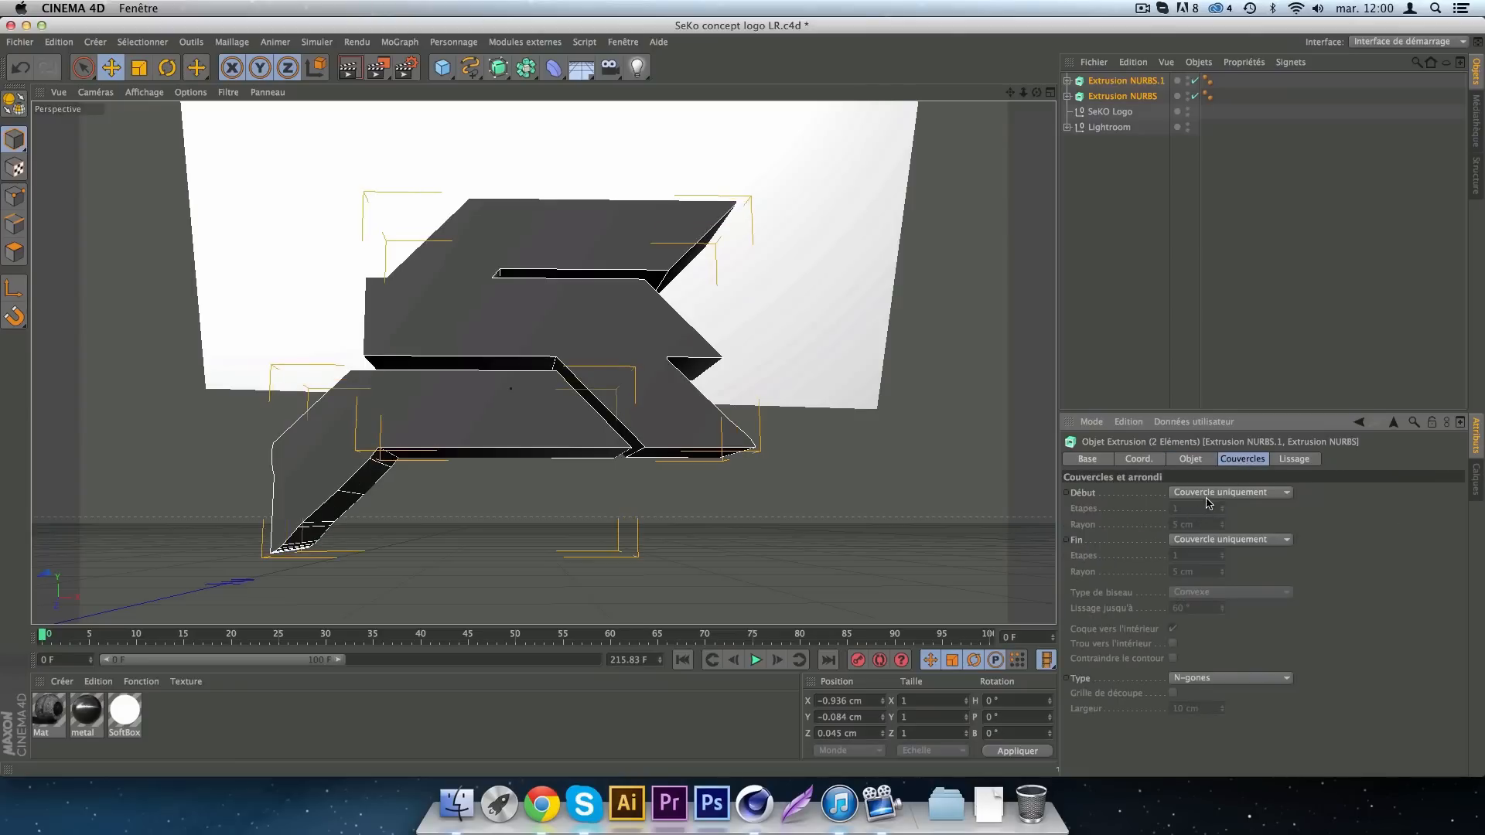
pyautogui.click(1229, 493)
pyautogui.click(1239, 563)
pyautogui.click(1242, 540)
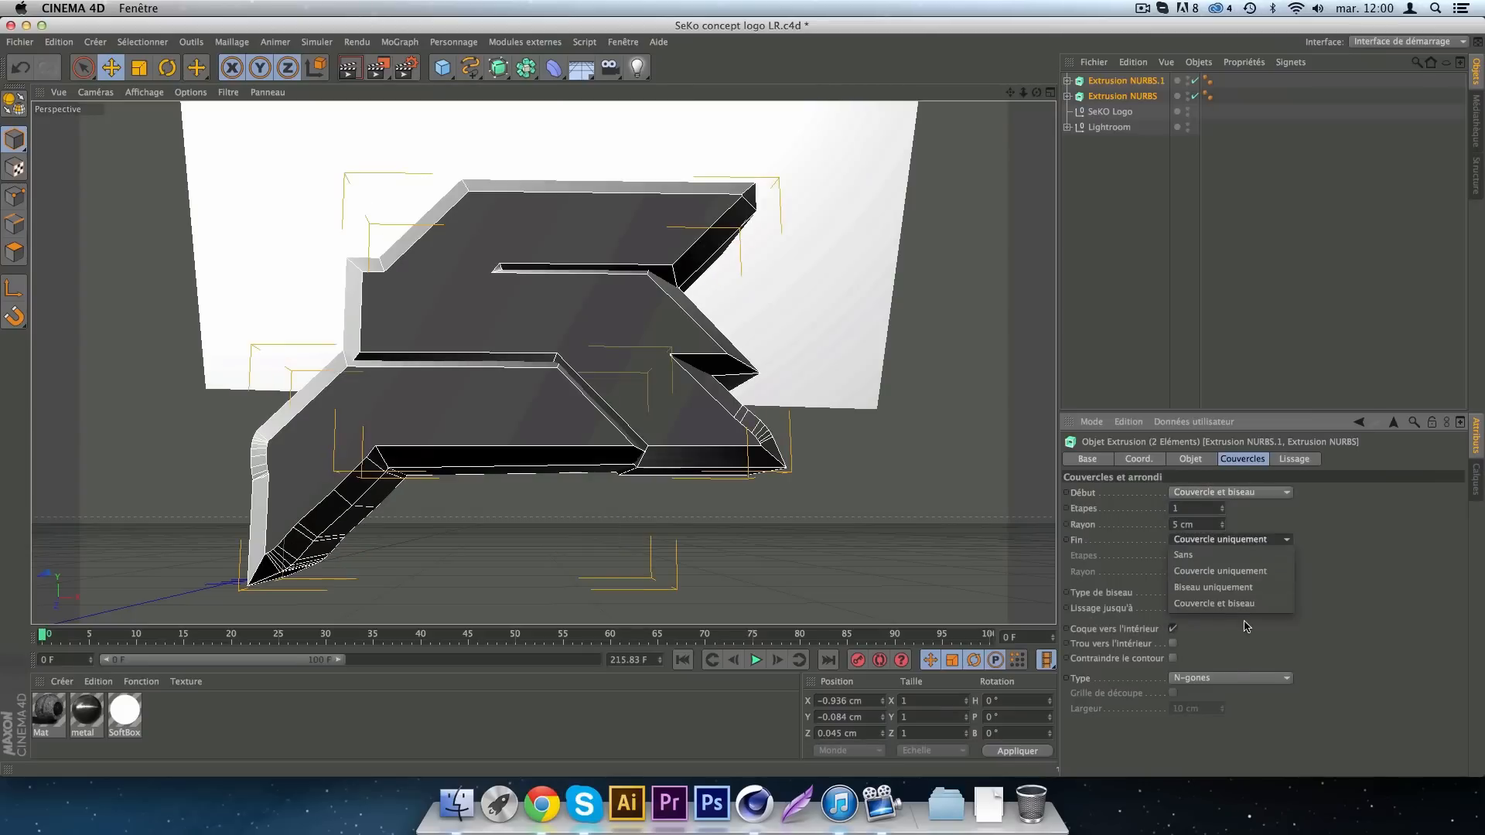
pyautogui.click(1247, 606)
pyautogui.doubleClick(1177, 525)
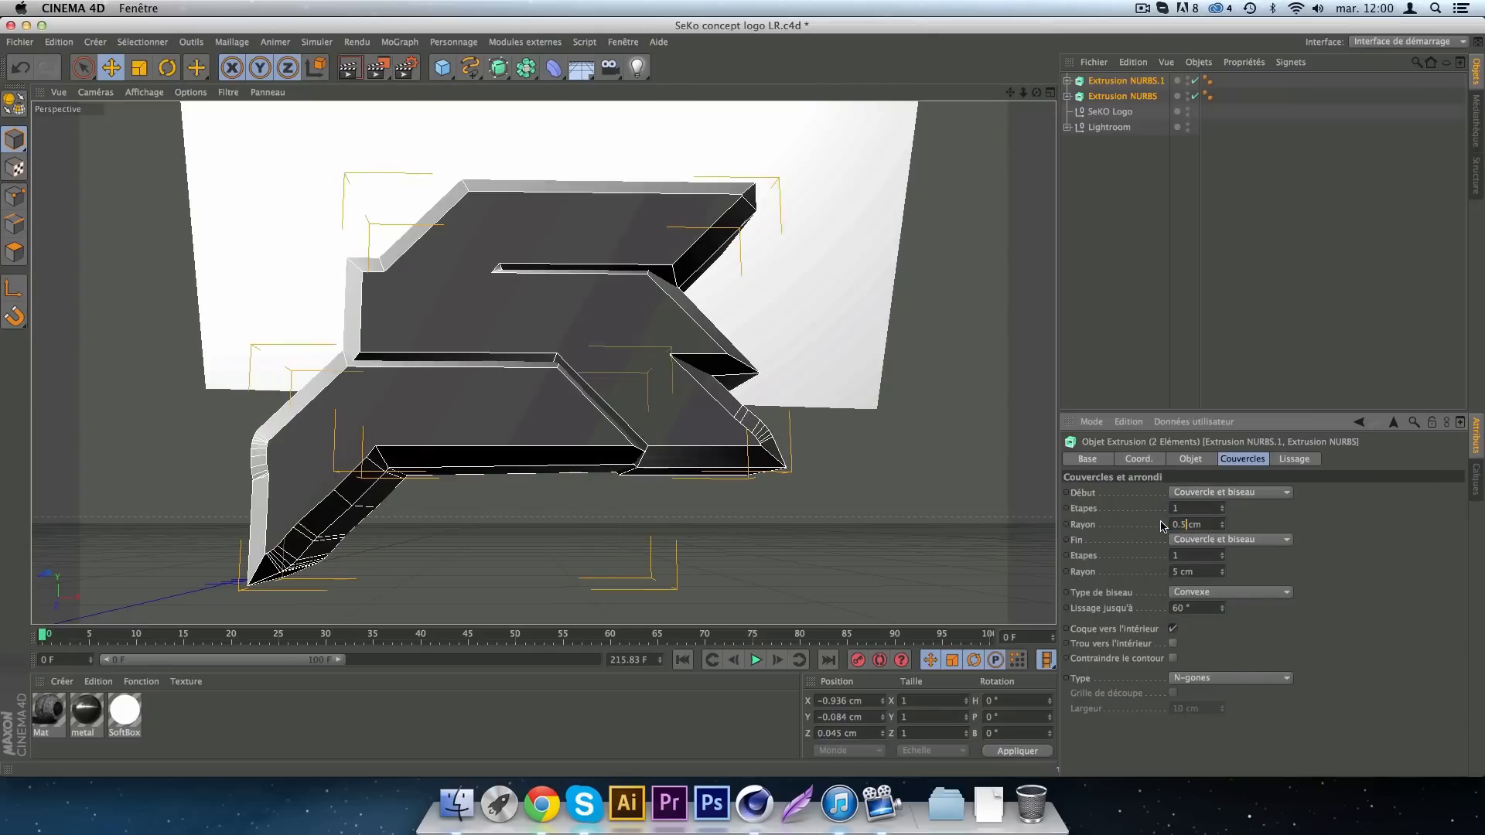
pyautogui.write('0.5')
pyautogui.click(1175, 572)
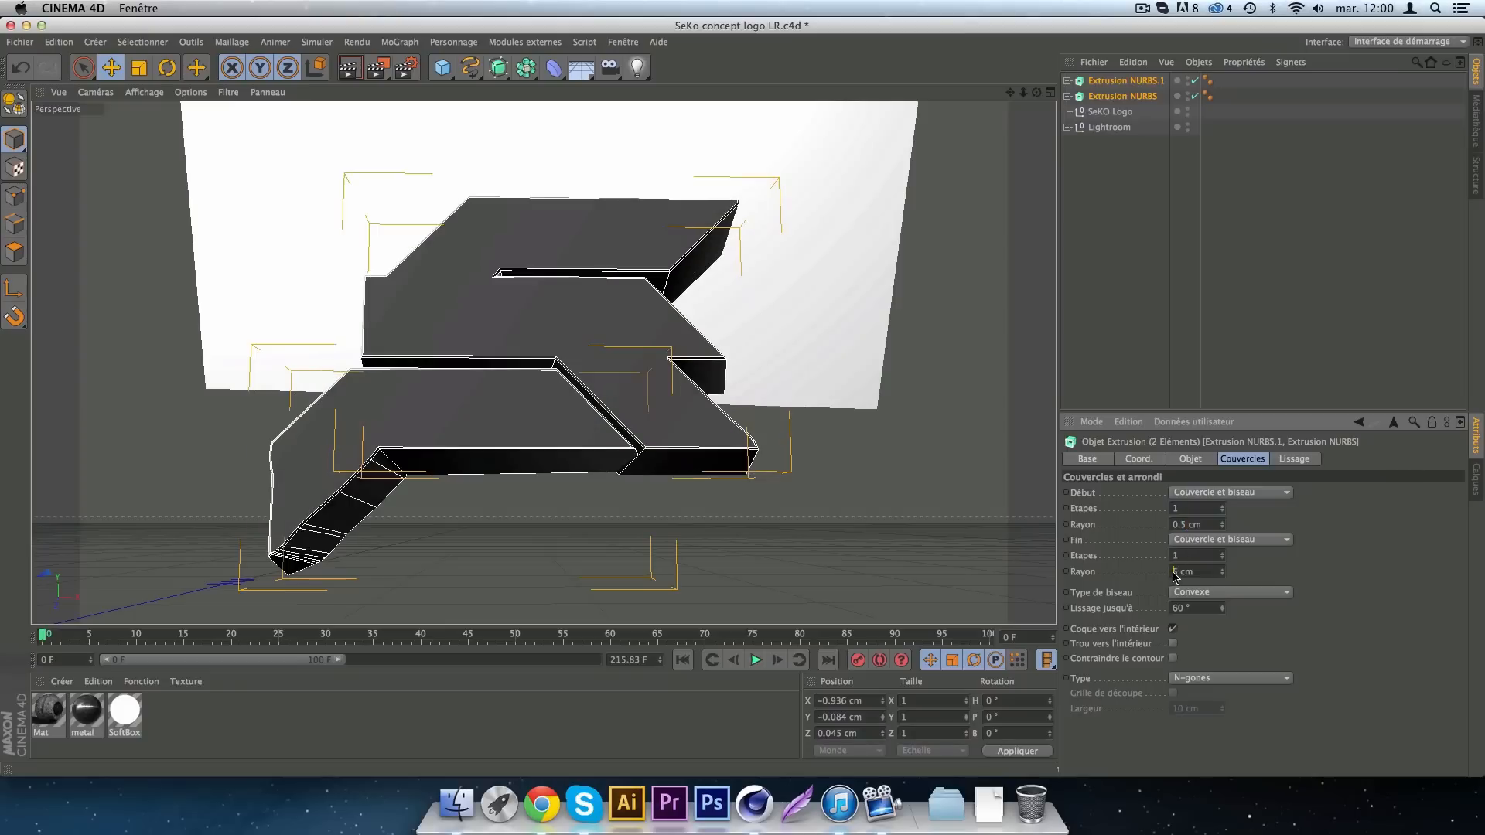
pyautogui.write('0.5')
pyautogui.press('Return')
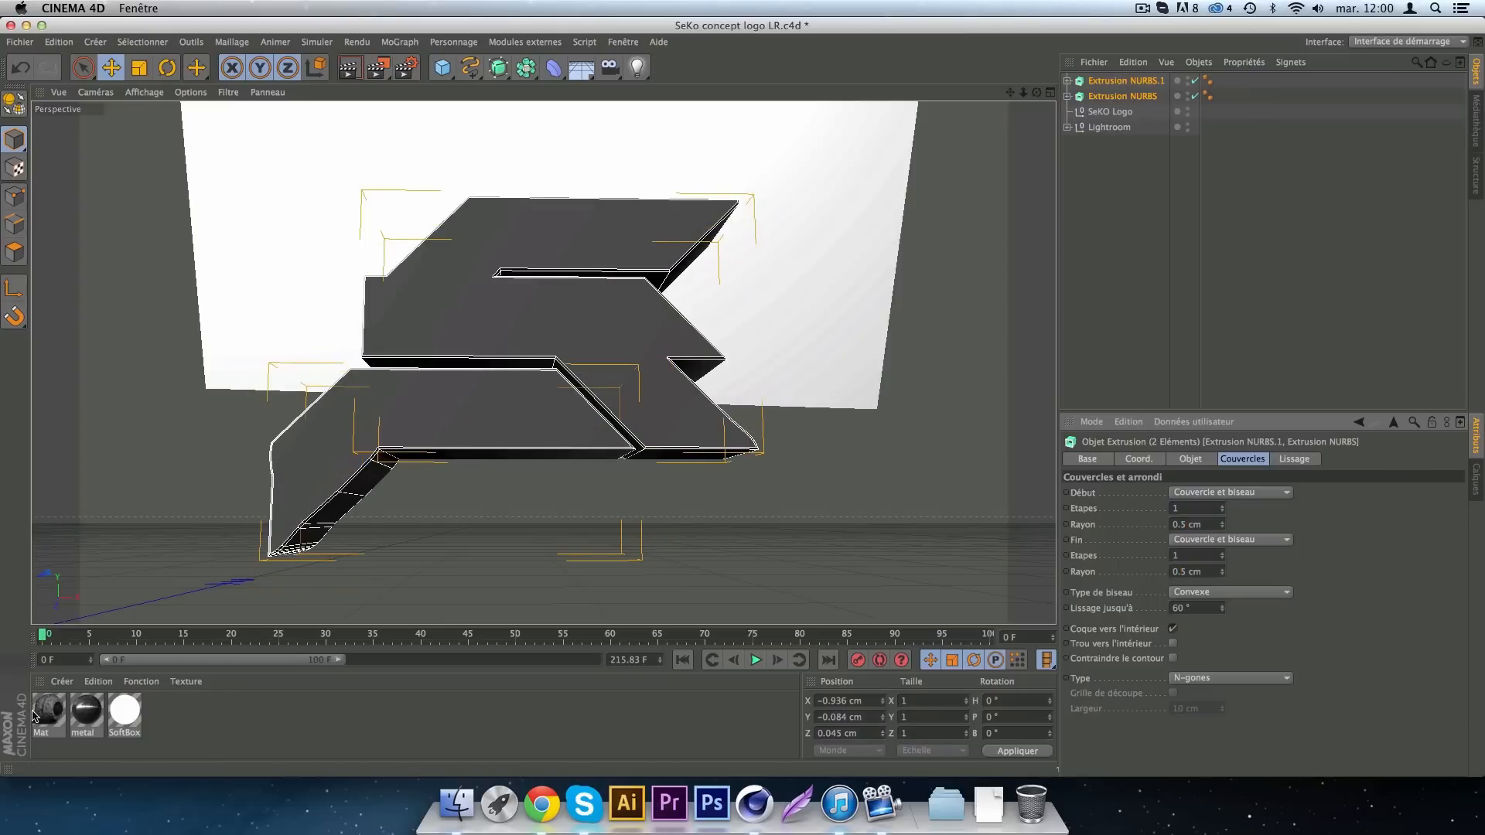
# Apply the Mat material to both Extrusion NURBS objects and set the projection type of their texture tags to Cubique.
pyautogui.moveTo(38, 721); pyautogui.dragTo(1045, 323)
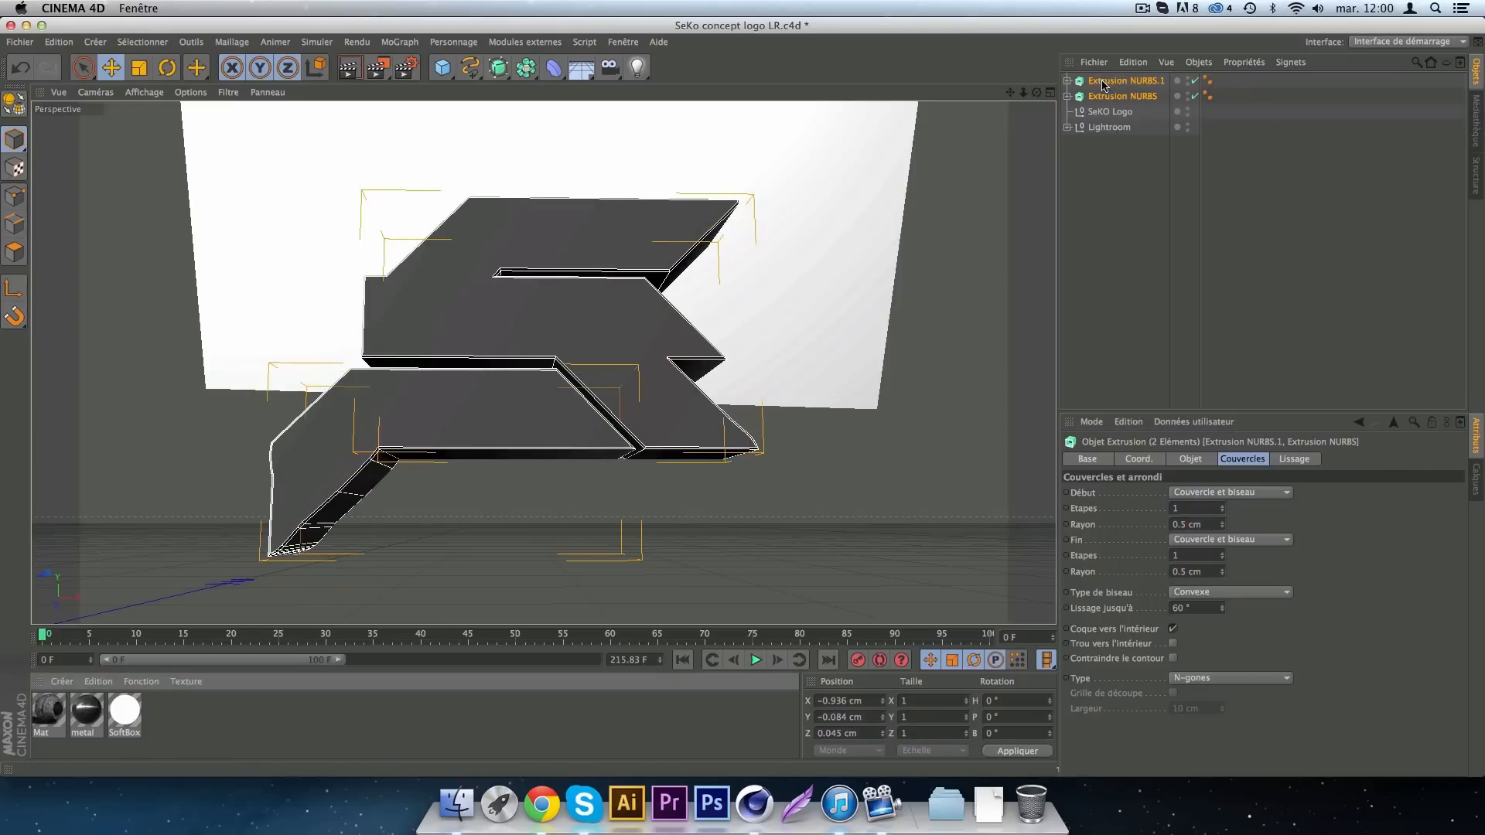
pyautogui.moveTo(1102, 84); pyautogui.dragTo(1104, 82)
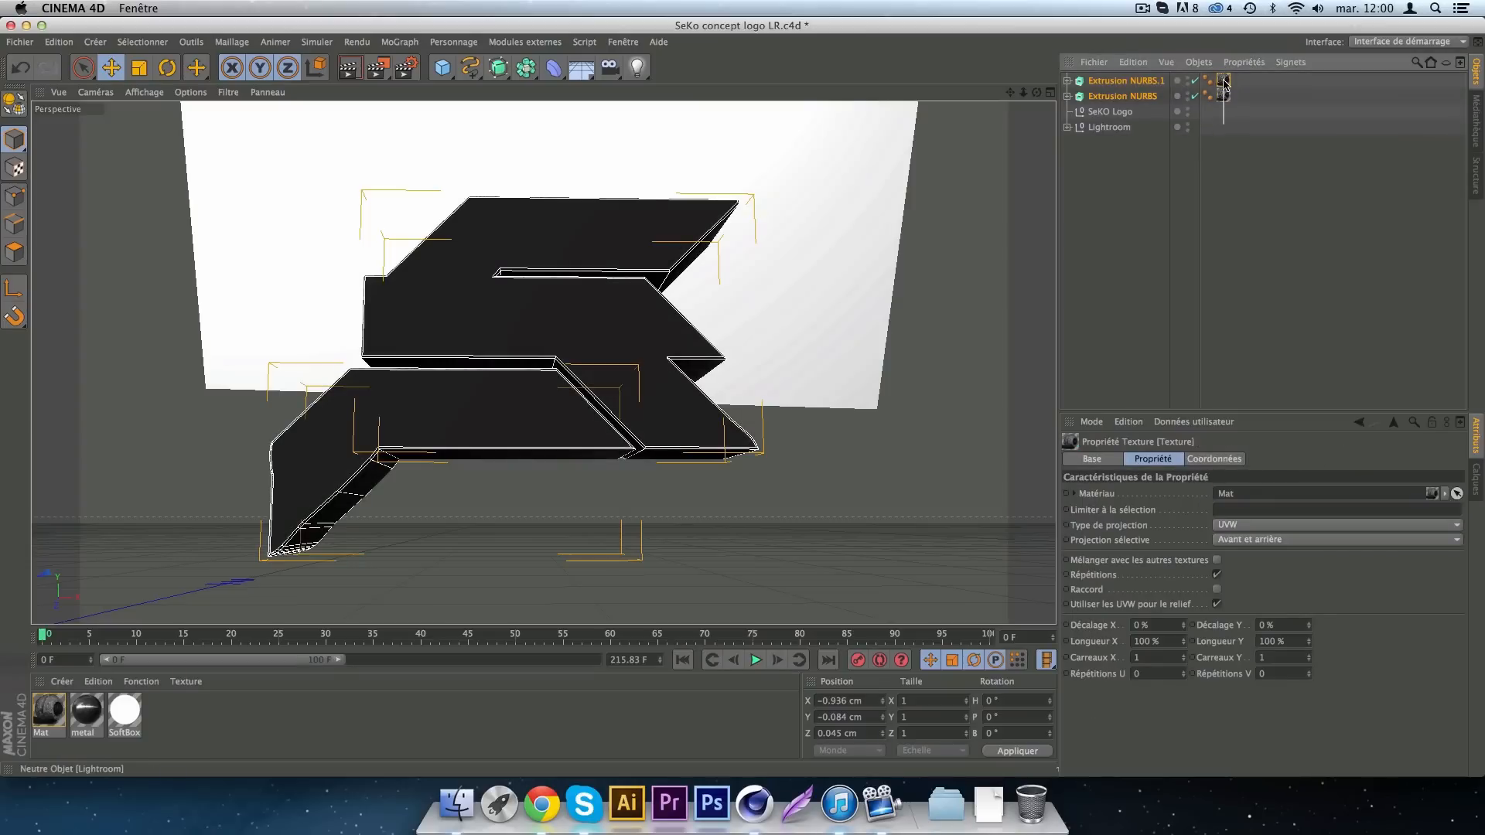
pyautogui.click(1223, 82)
pyautogui.keyDown('shift'); pyautogui.click(1222, 94); pyautogui.keyUp('shift')
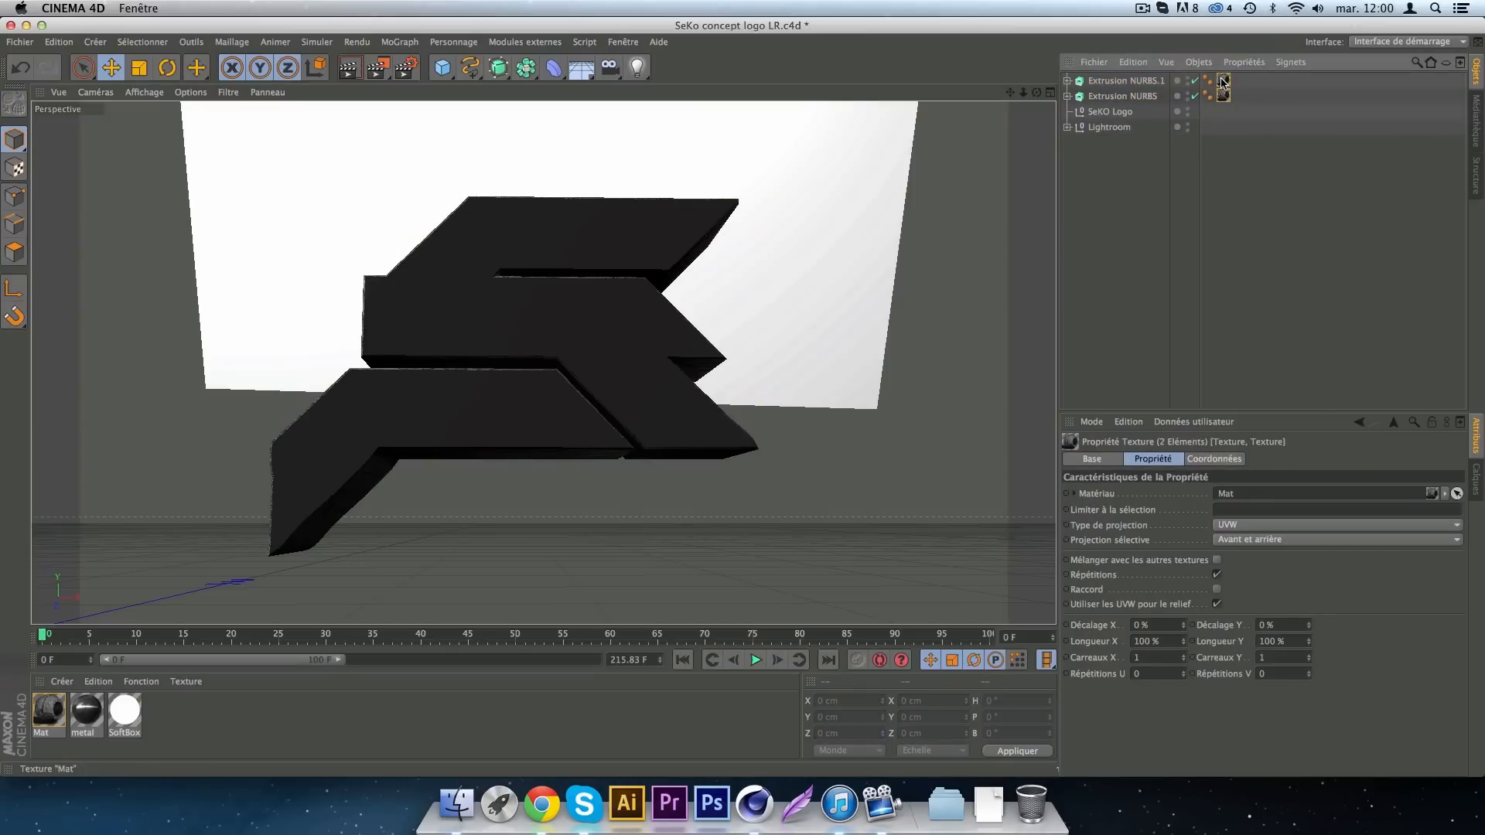
pyautogui.click(1246, 526)
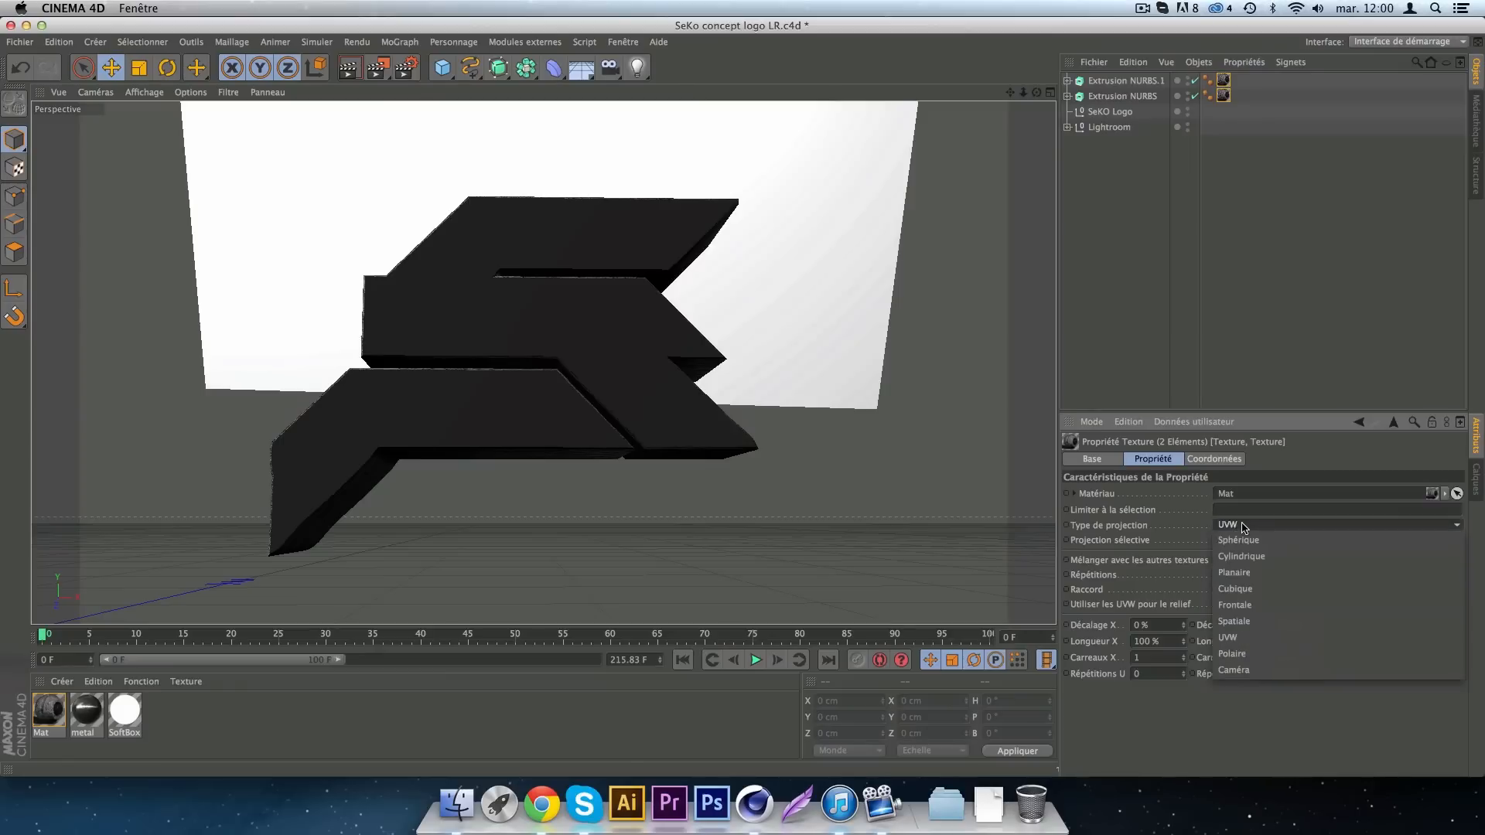
pyautogui.click(1247, 593)
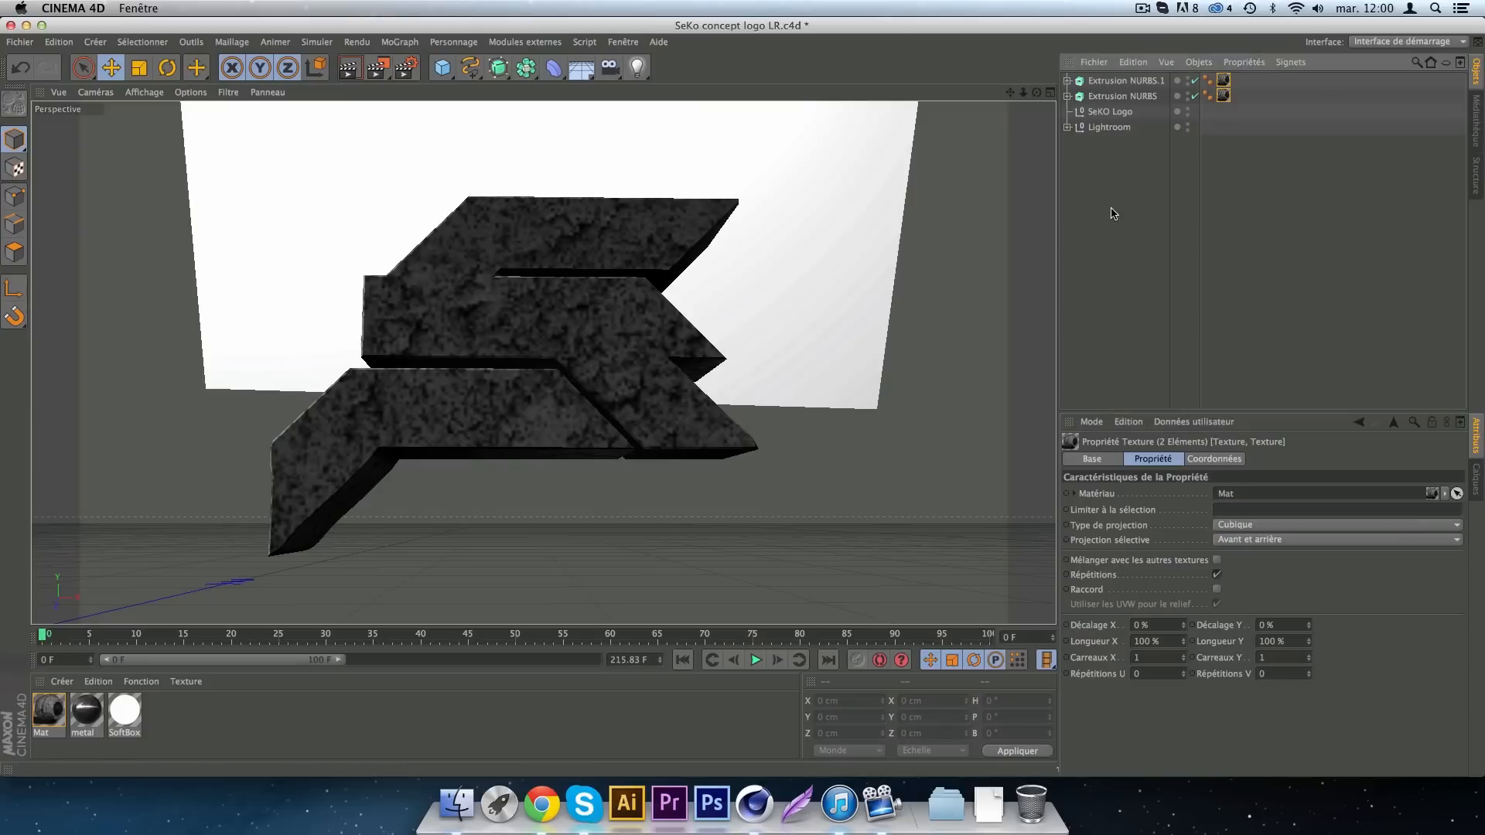
pyautogui.click(1224, 81)
pyautogui.click(1224, 152)
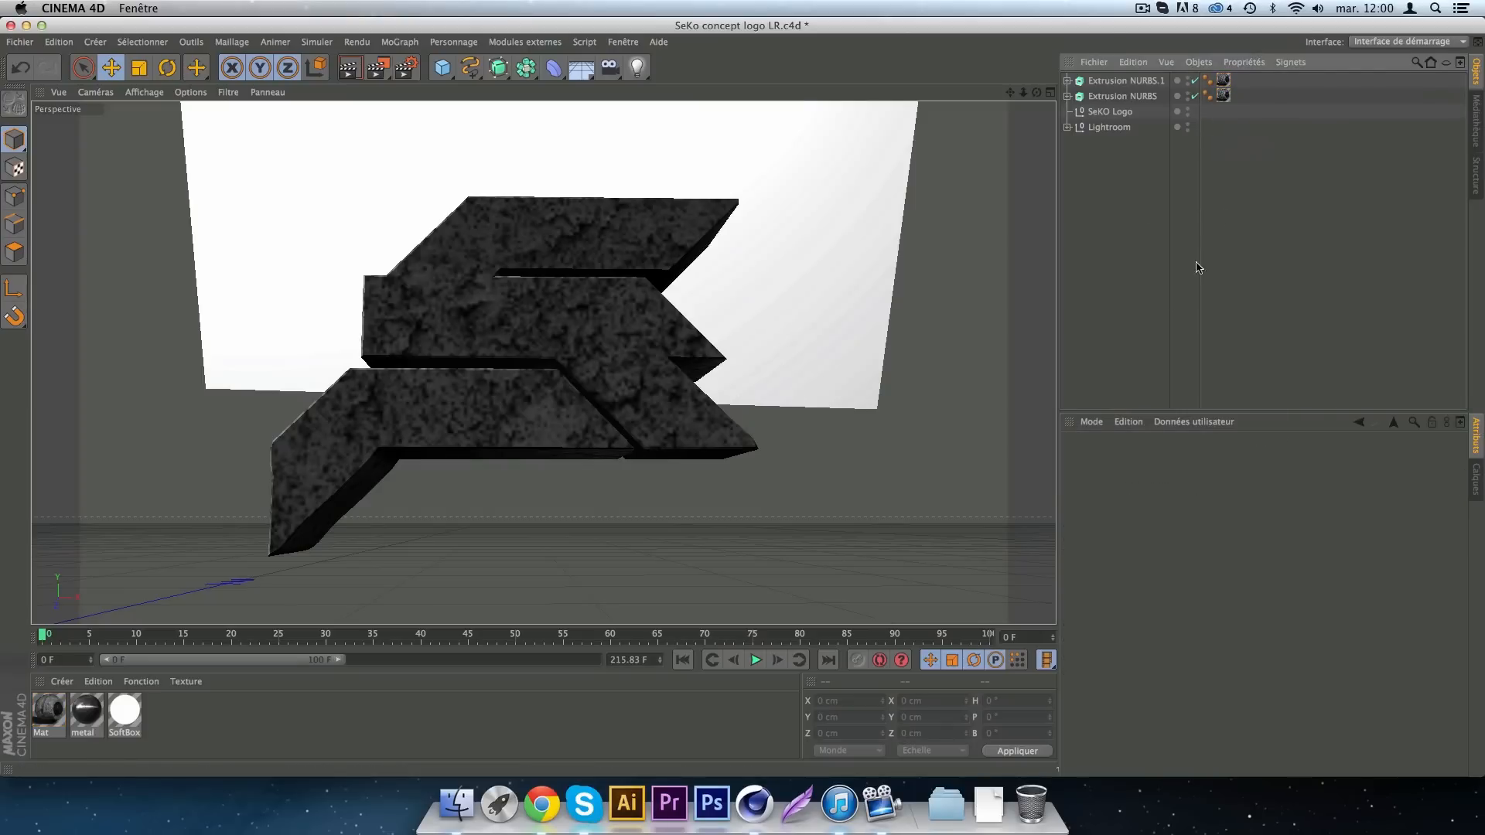
pyautogui.click(1223, 80)
pyautogui.keyDown('shift'); pyautogui.click(1223, 96); pyautogui.keyUp('shift')
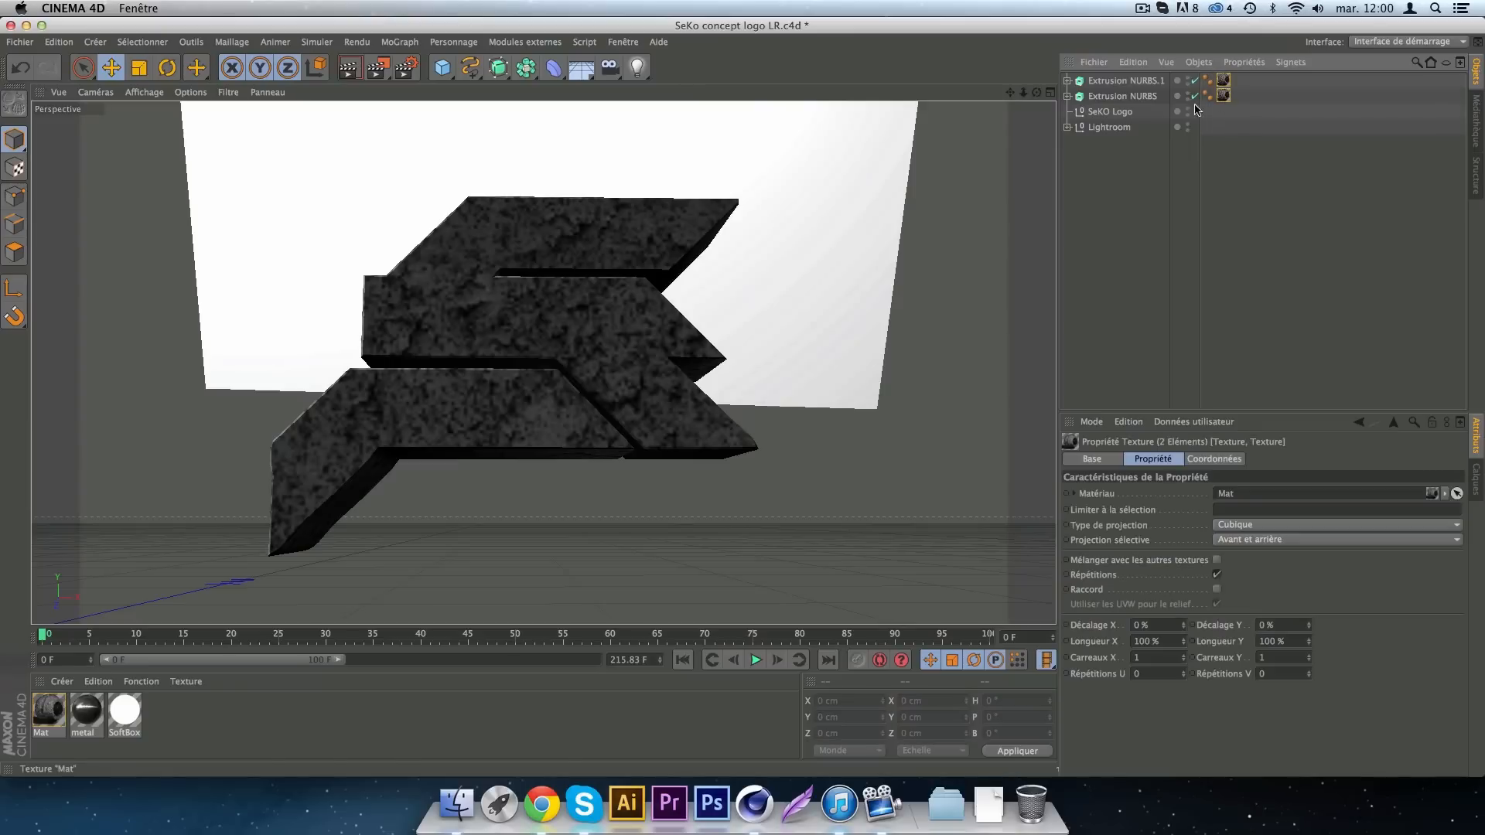
# Render a region of the viewport around the lower logo piece's pointed end to check the material.
pyautogui.moveTo(378, 68); pyautogui.dragTo(429, 81)
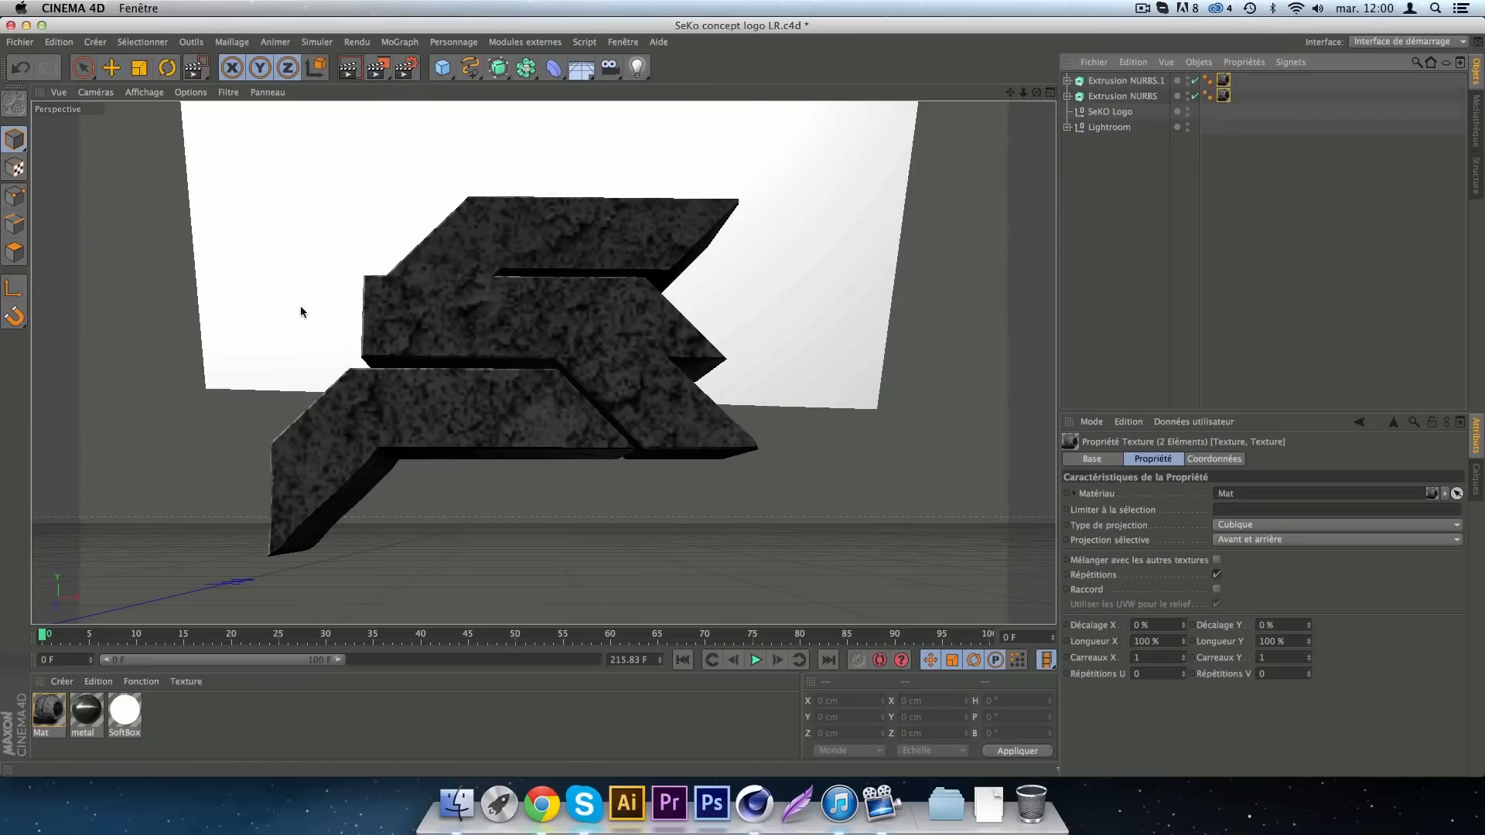
pyautogui.moveTo(269, 344); pyautogui.dragTo(404, 529)
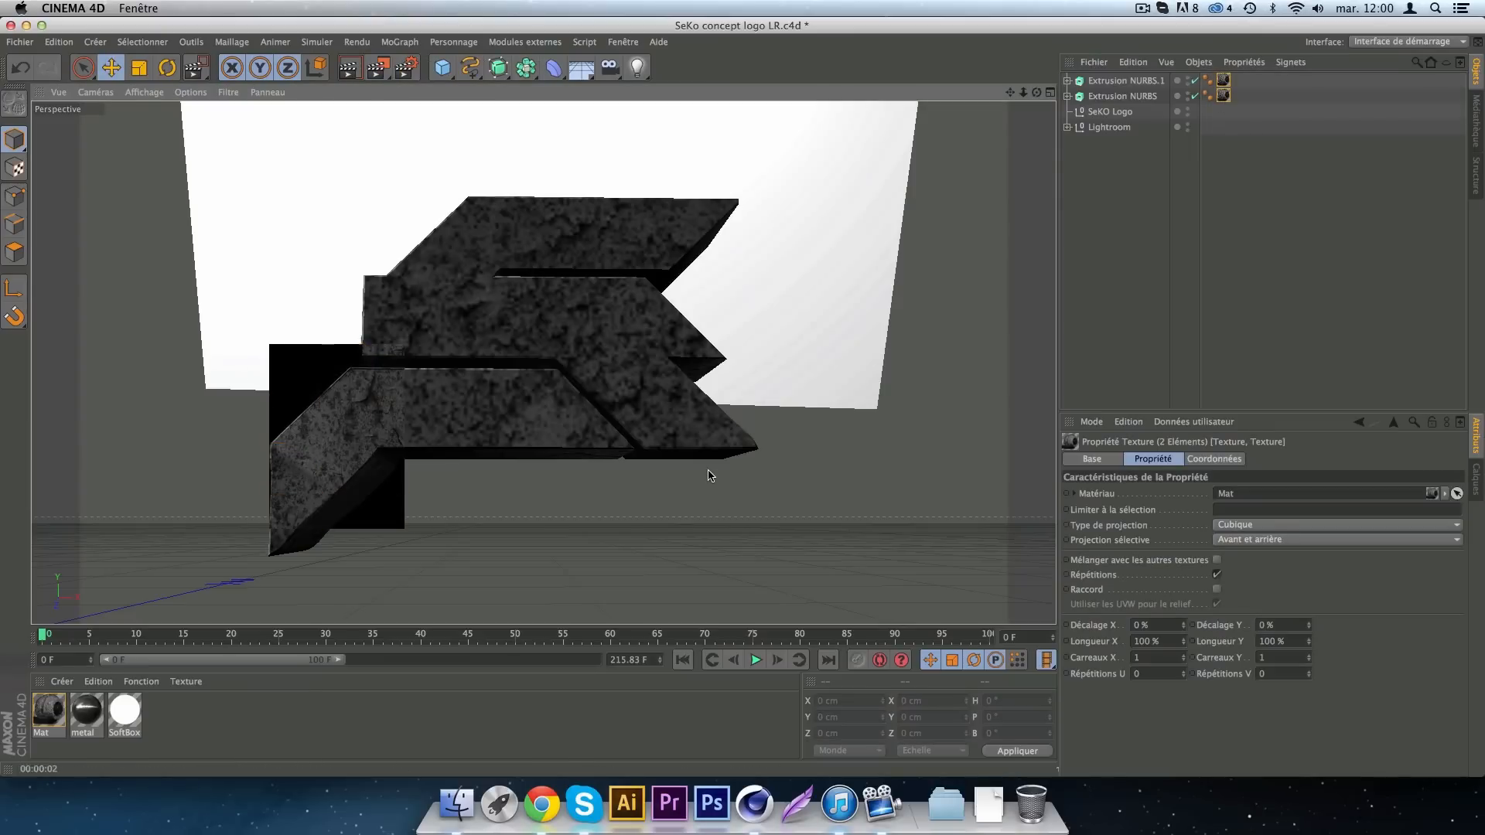
# Review the Mat material's displacement, specular and bump settings in the material editor.
pyautogui.doubleClick(51, 711)
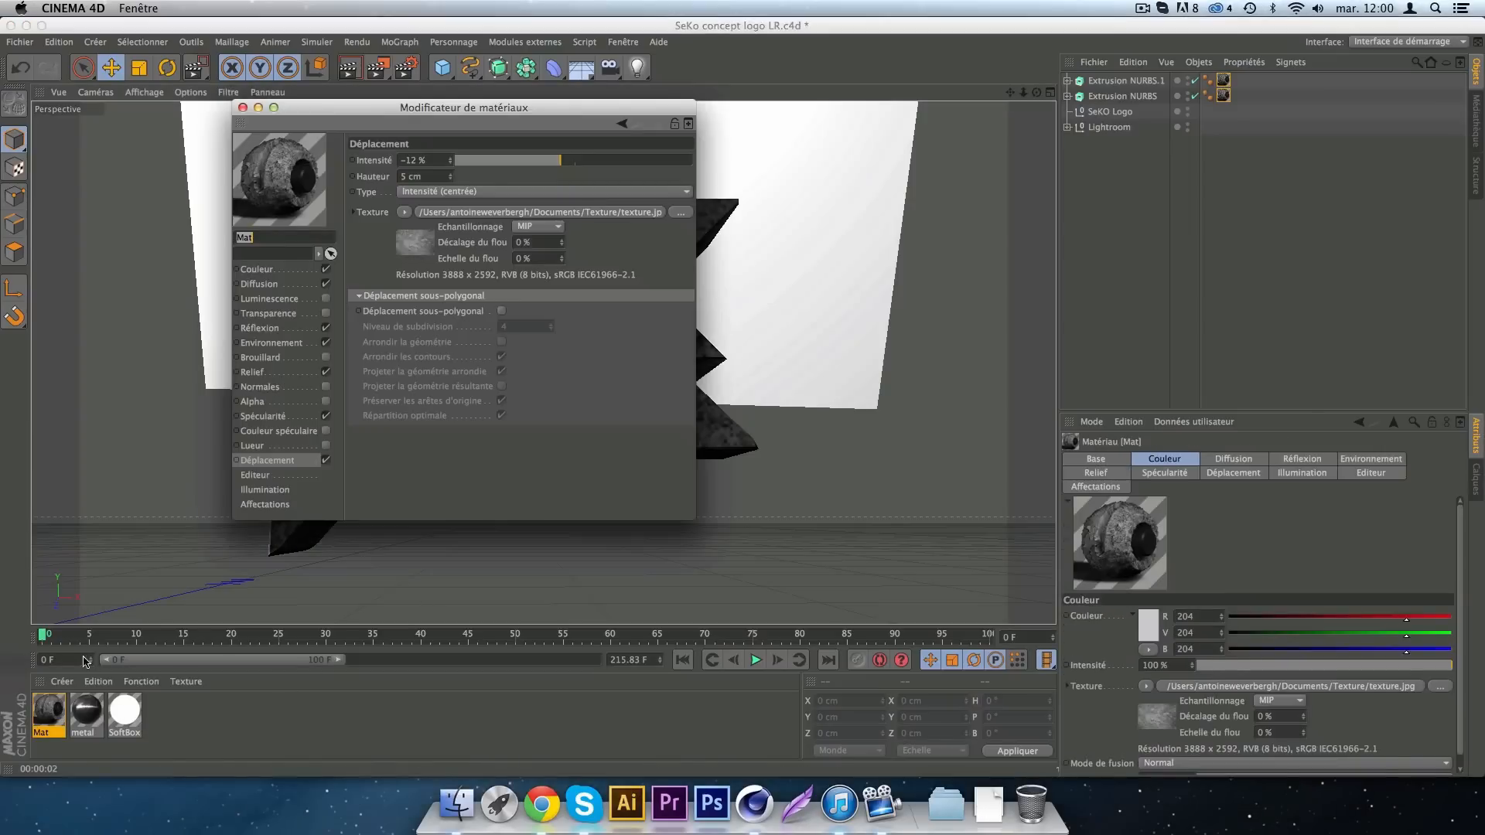
pyautogui.click(298, 417)
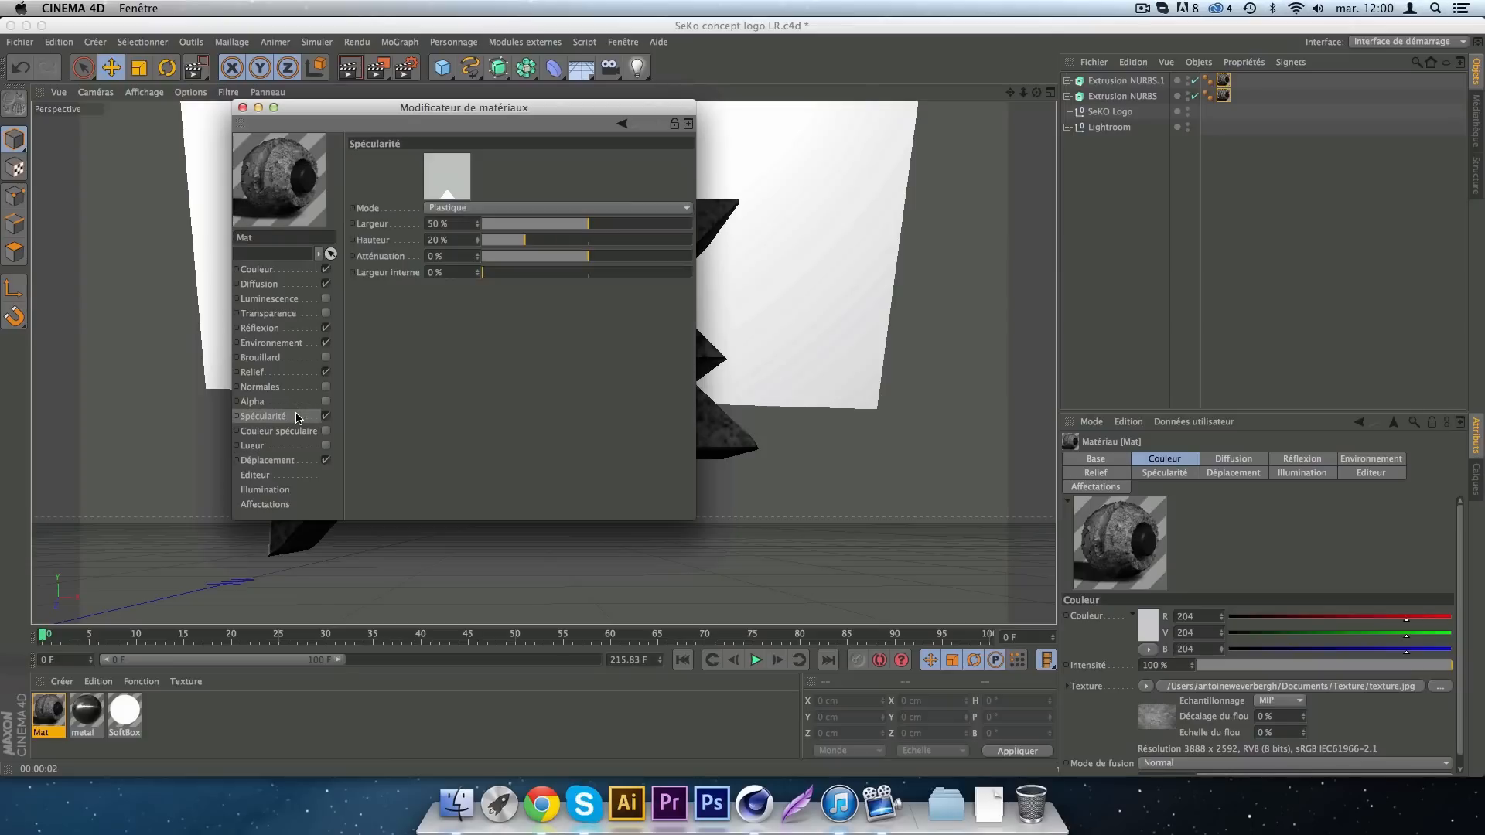
pyautogui.click(294, 373)
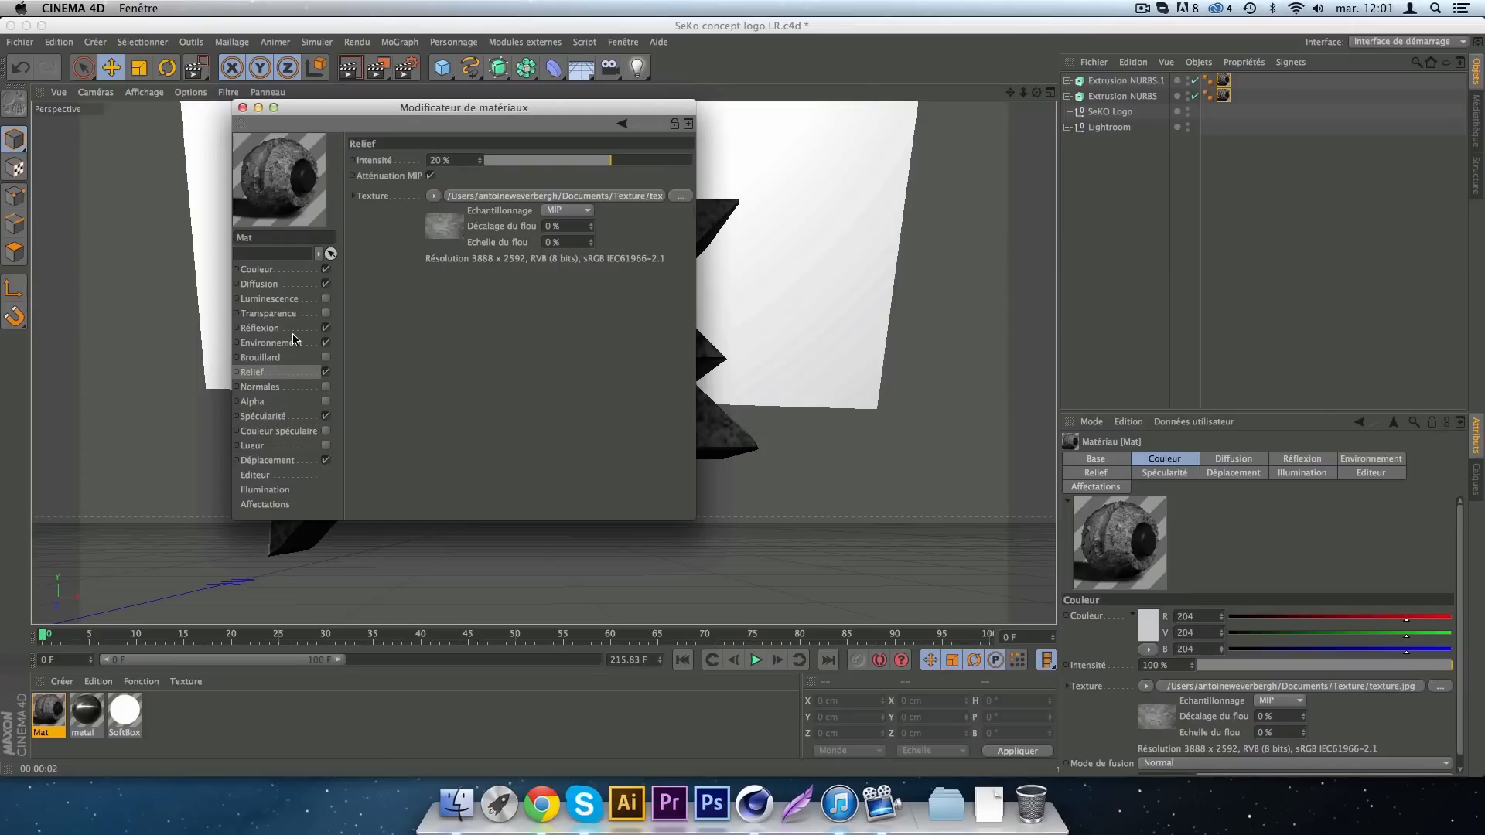
pyautogui.click(243, 107)
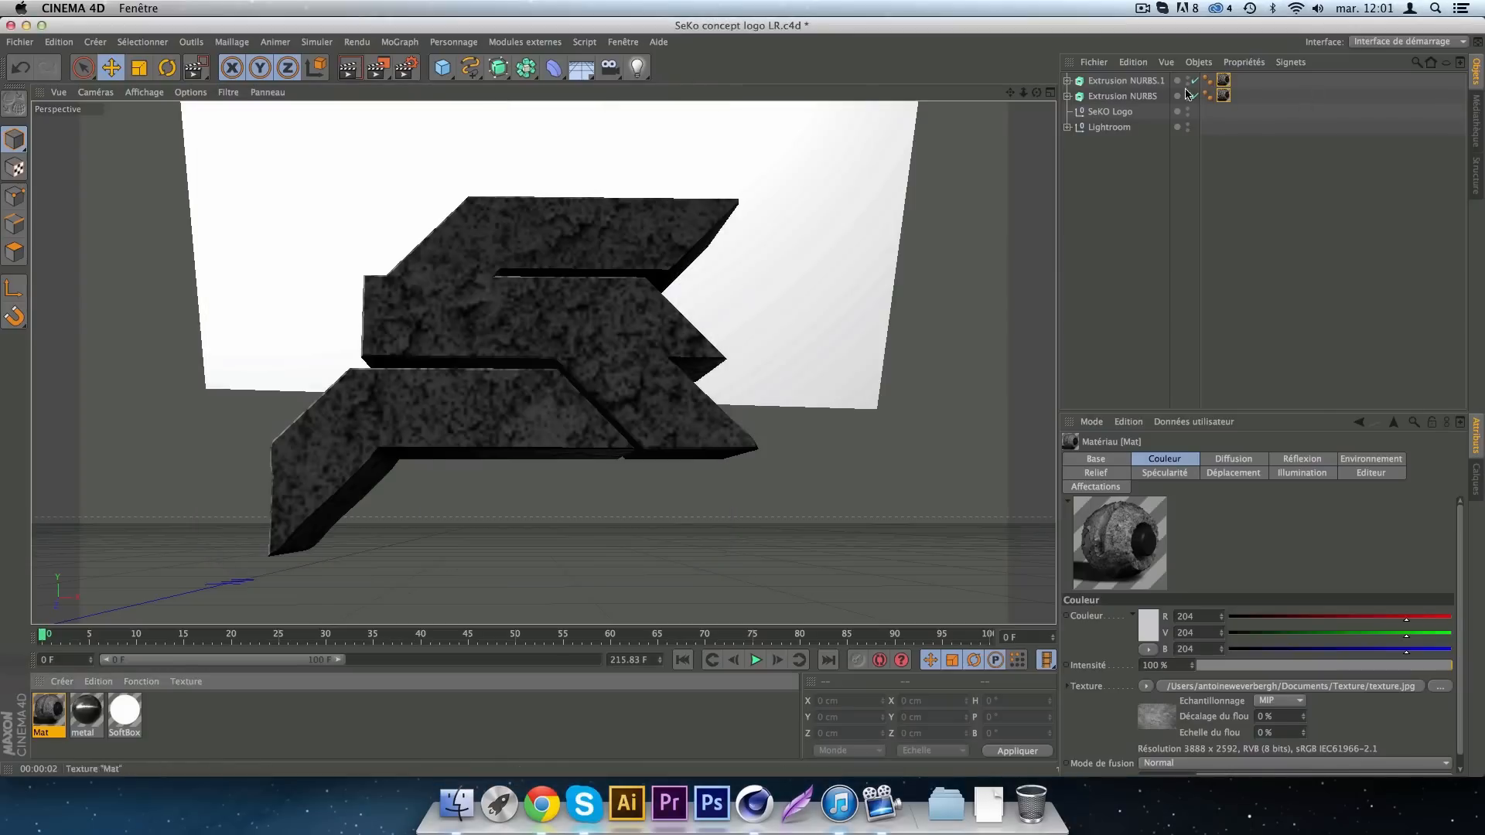
# Group the two Extrusion NURBS objects together under one null.
pyautogui.click(1125, 81)
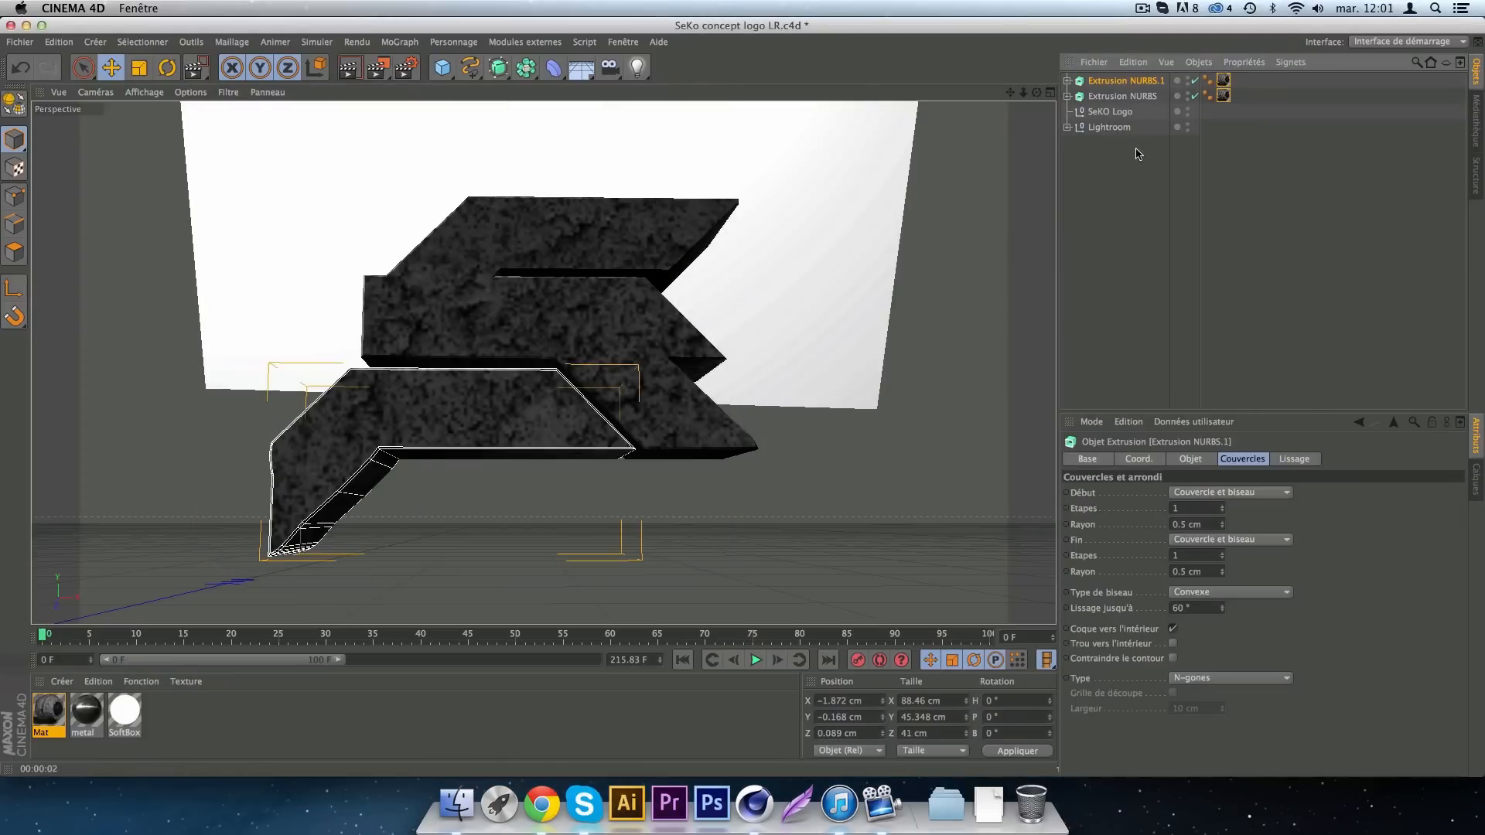
pyautogui.click(1140, 162)
pyautogui.click(1126, 82)
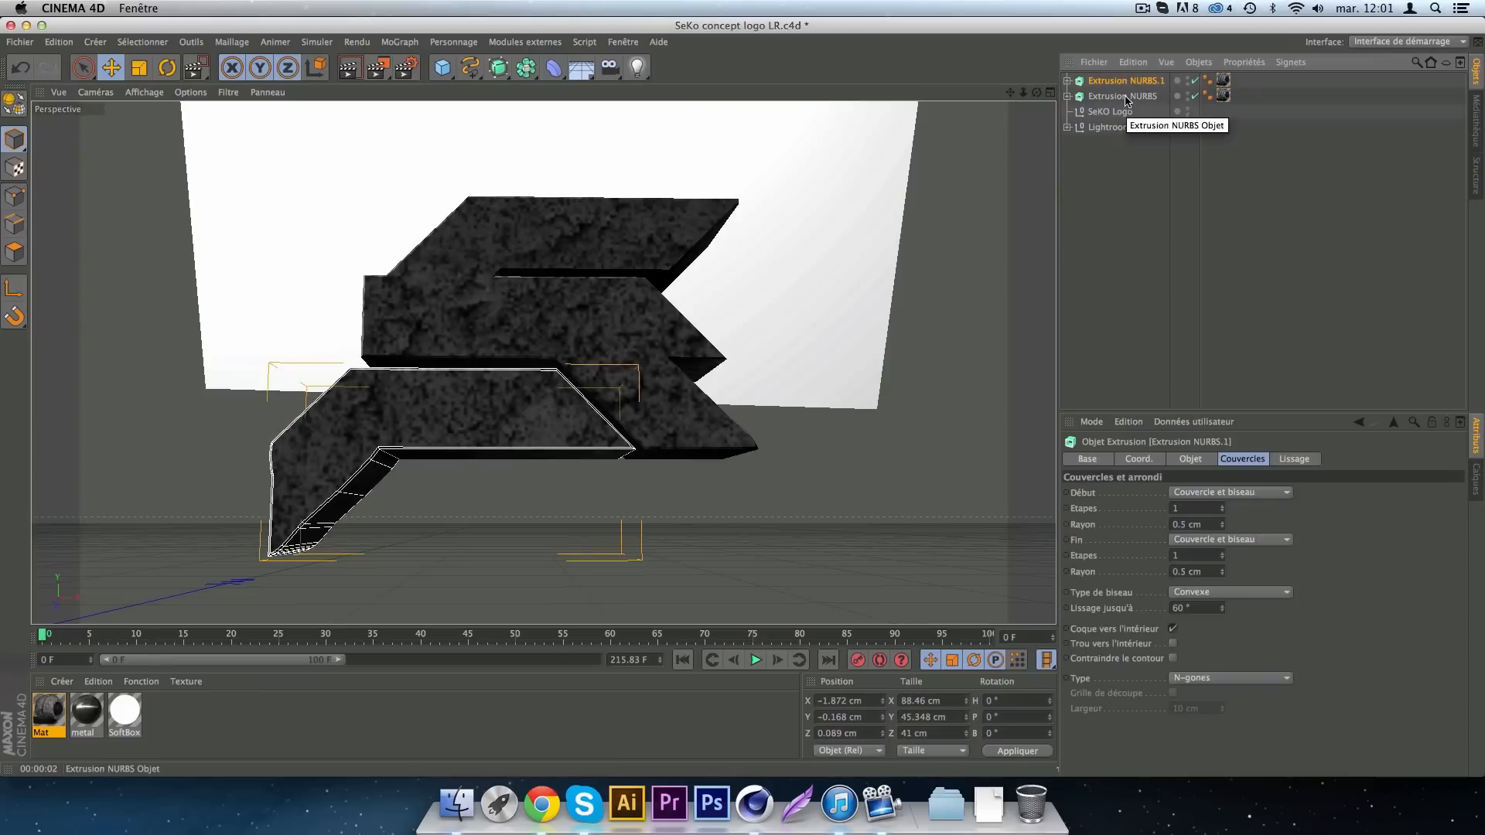
pyautogui.keyDown('shift'); pyautogui.click(1123, 97); pyautogui.keyUp('shift')
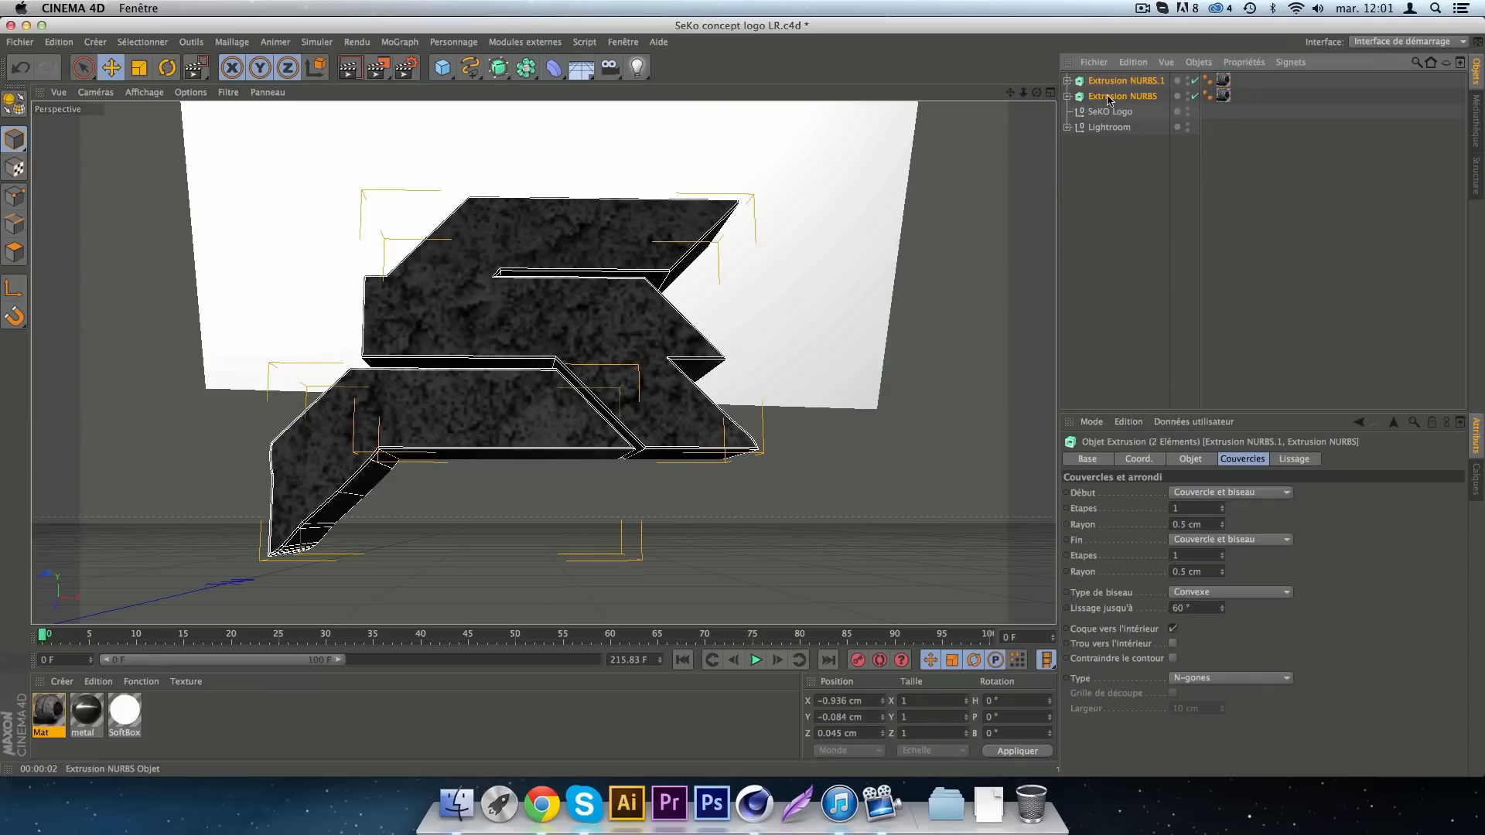
pyautogui.rightClick(1108, 99)
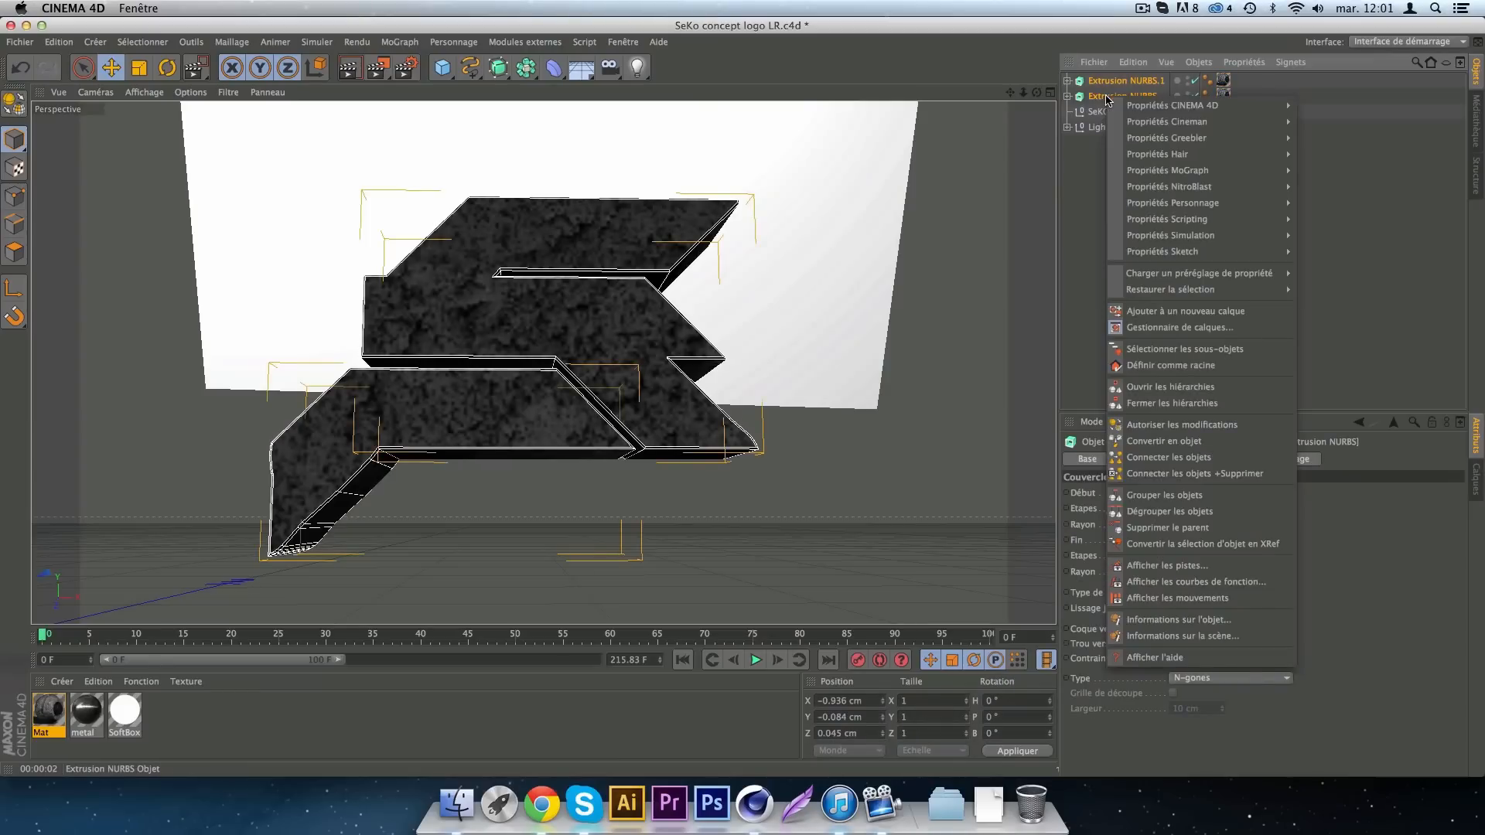
pyautogui.click(1164, 495)
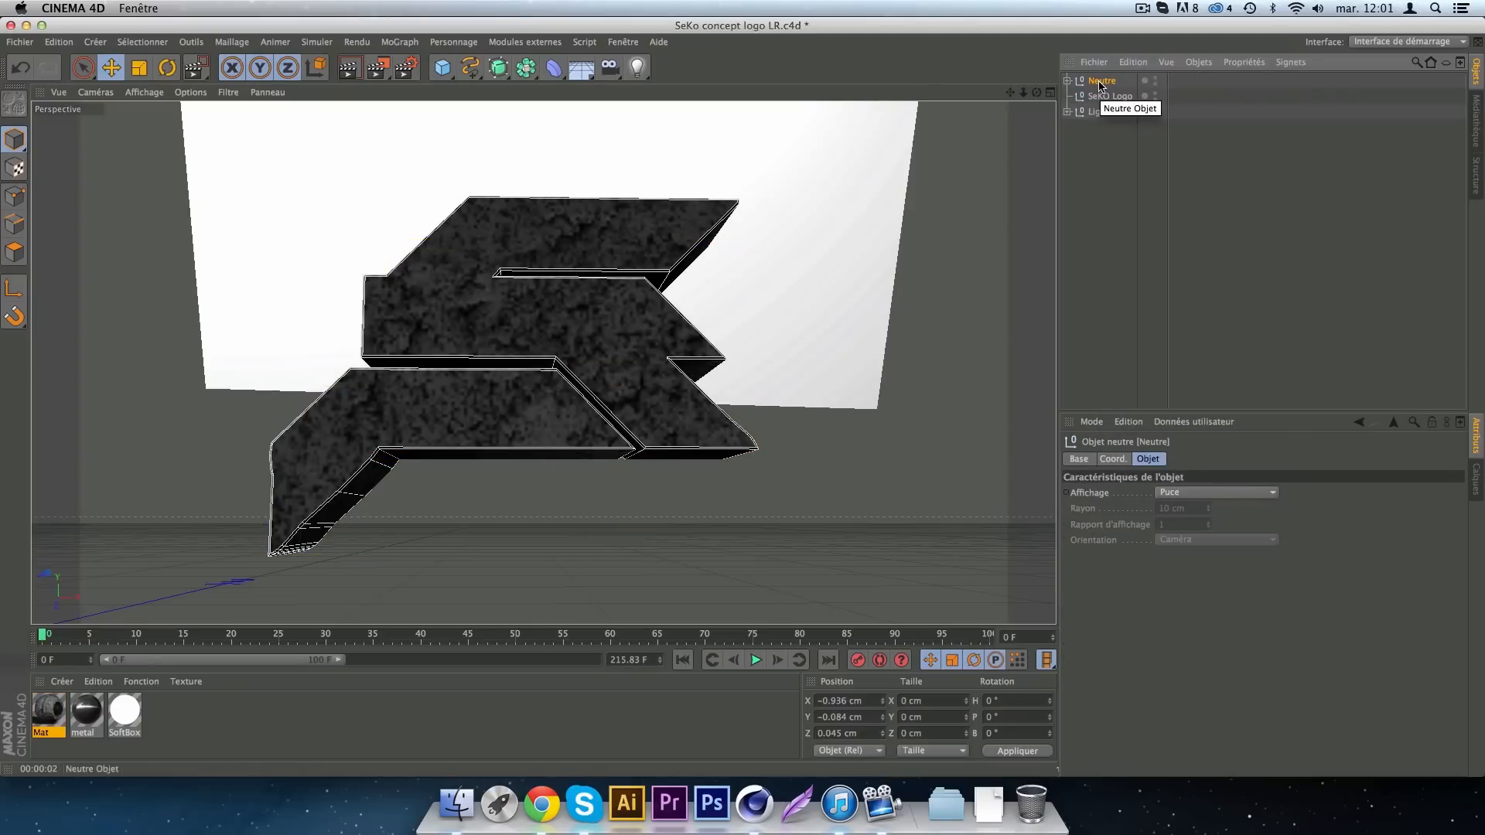
# Duplicate the Neutre group and nest the copy inside a new Réseau d'atomes (Atom Array) object.
pyautogui.press('super+c')
pyautogui.press('super+v')
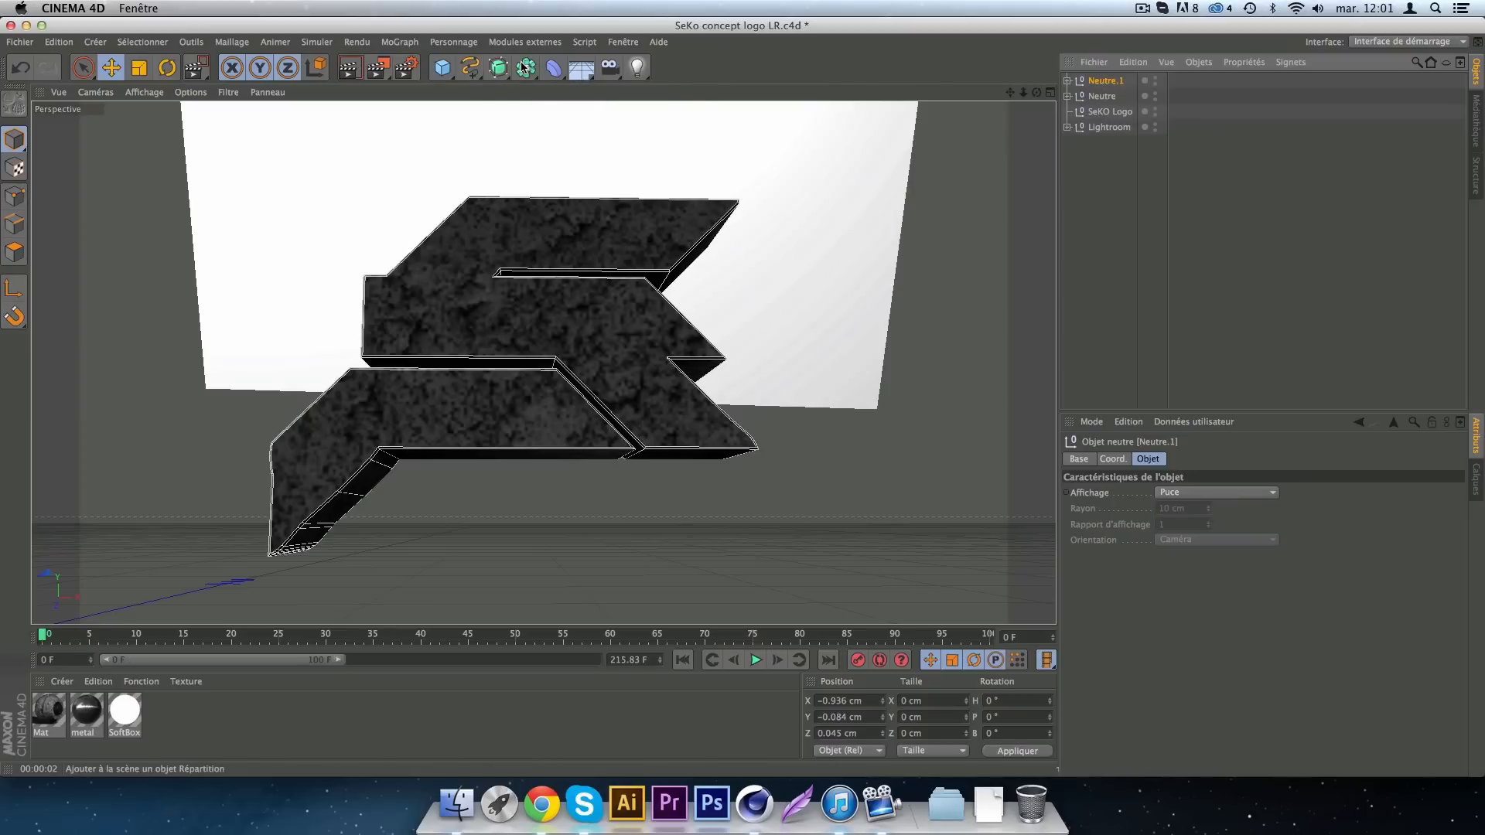
pyautogui.moveTo(525, 68); pyautogui.dragTo(723, 83)
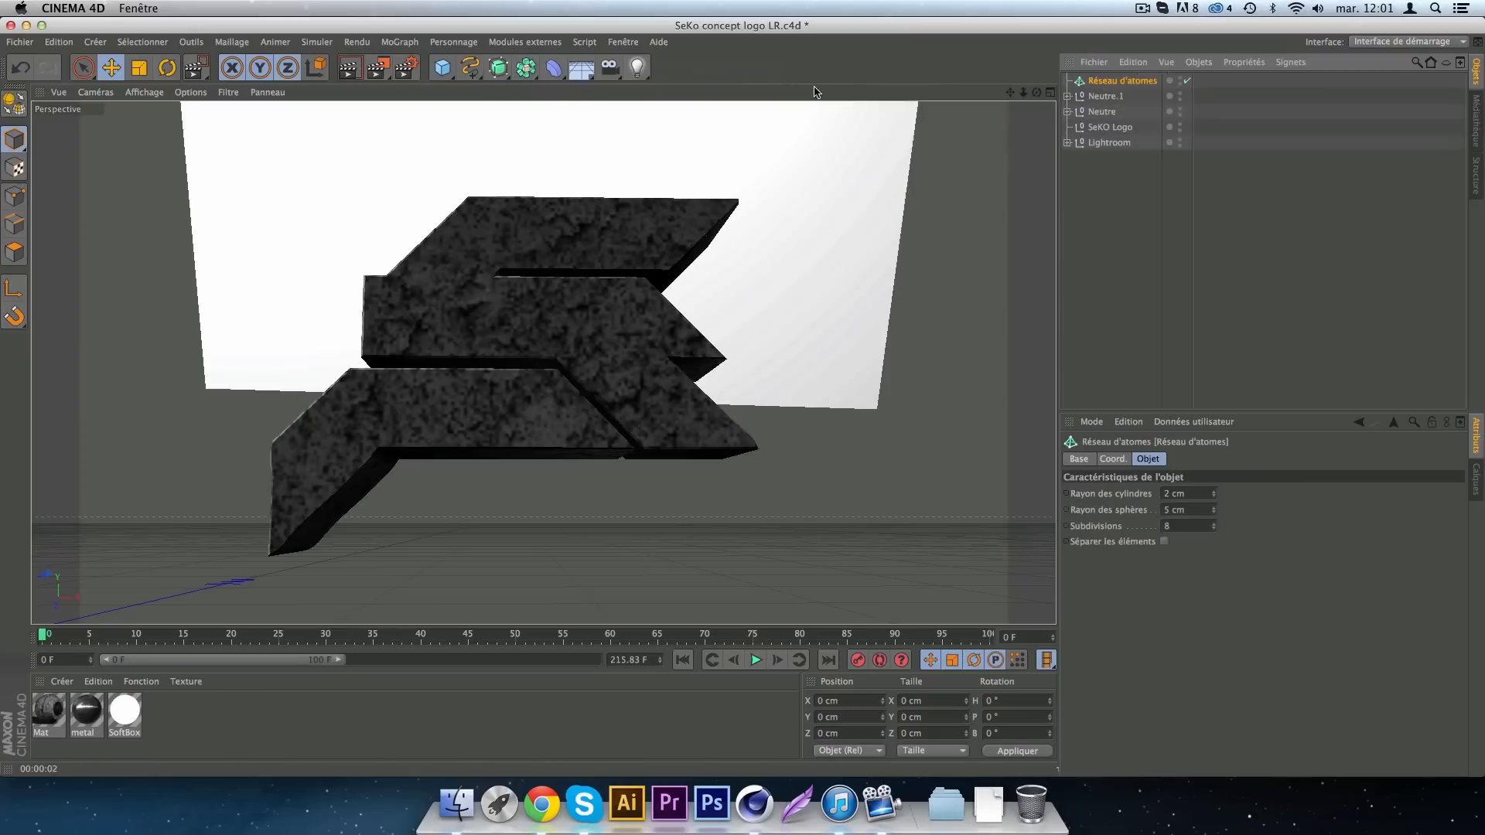
pyautogui.click(1102, 99)
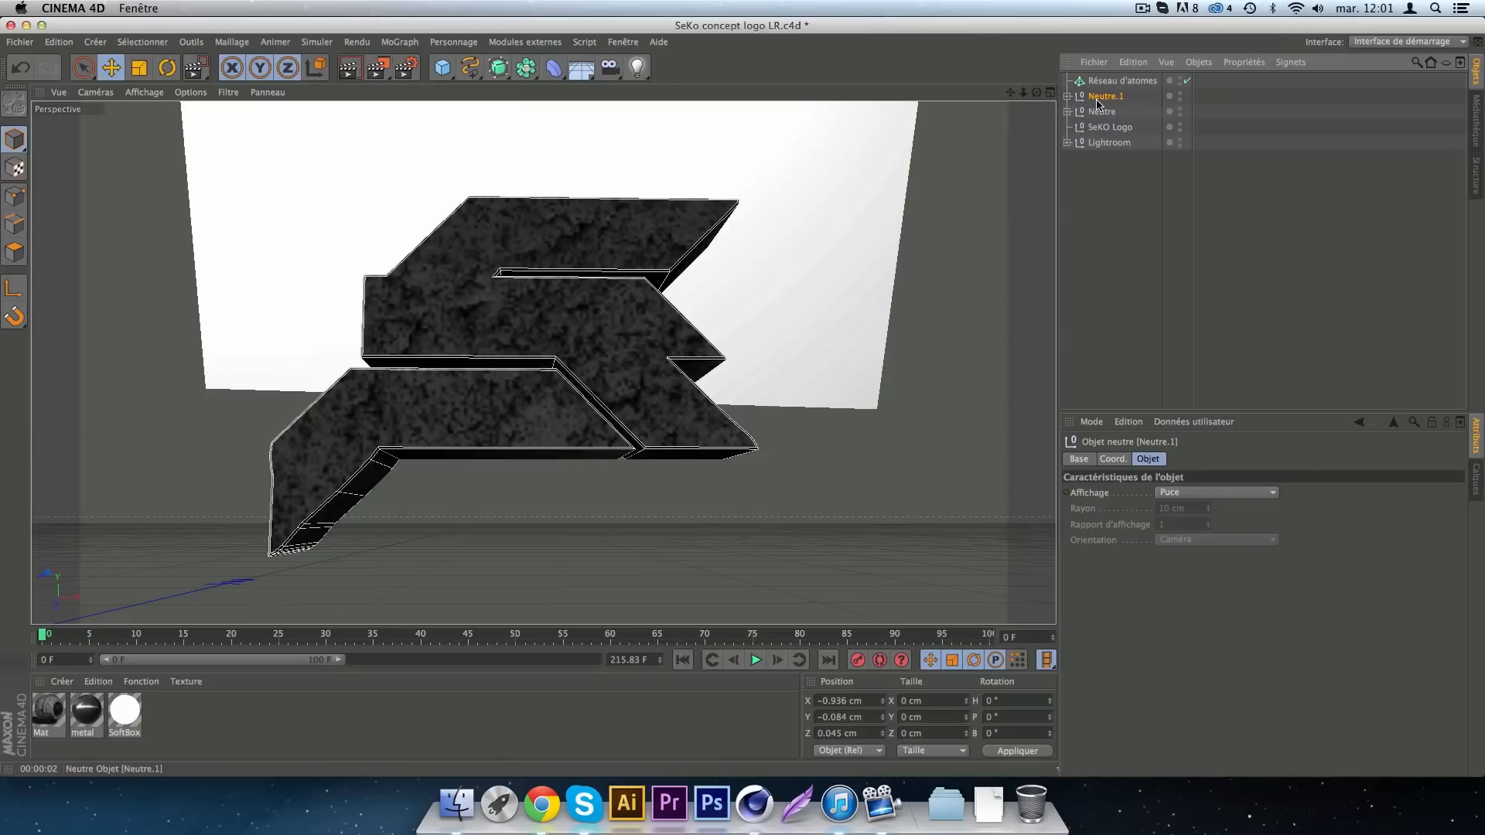
pyautogui.moveTo(1109, 85); pyautogui.dragTo(1114, 82)
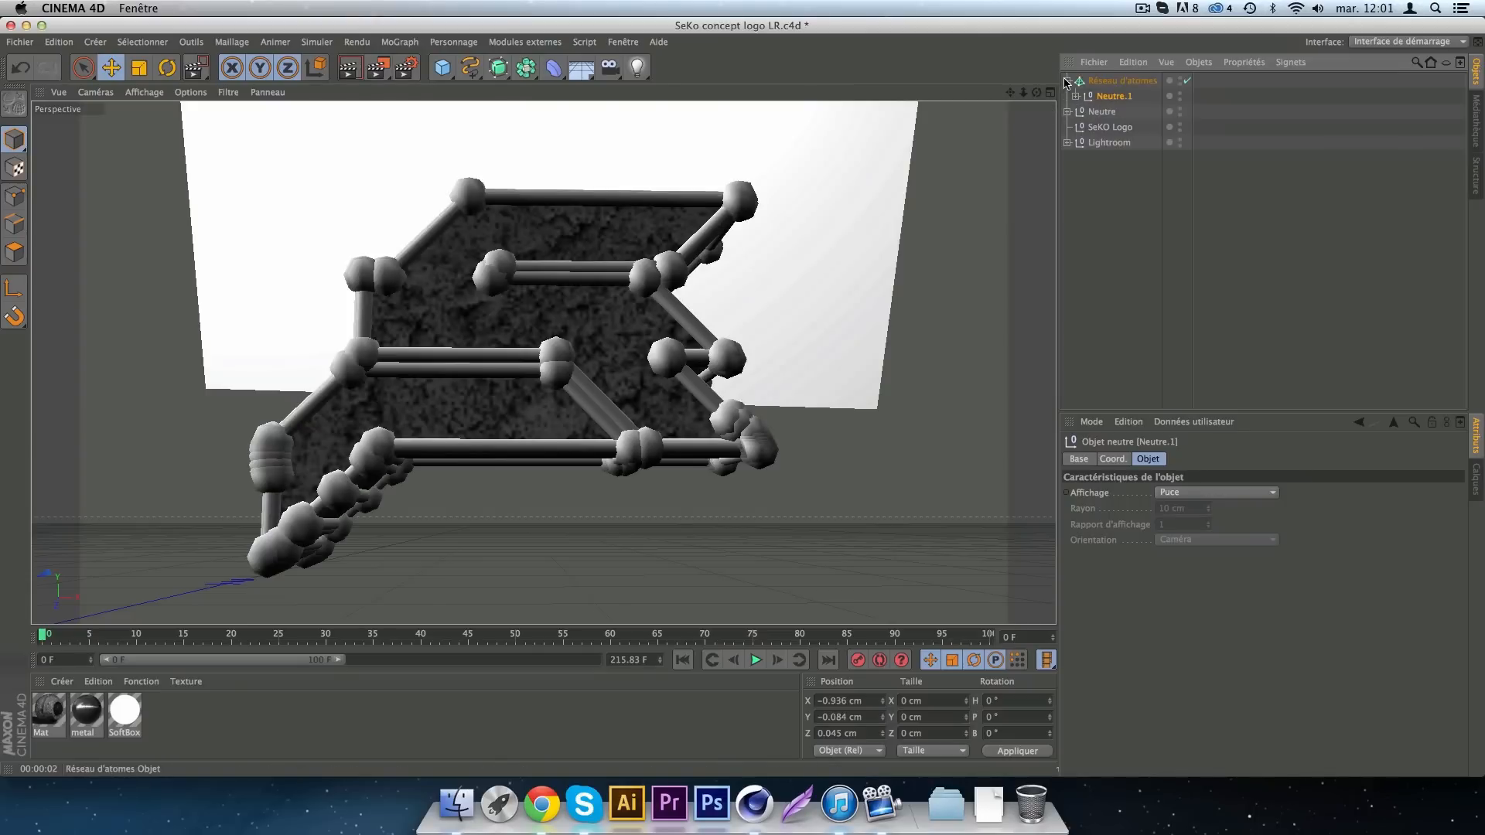
# Set both the cylinder radius and the sphere radius of the Réseau d'atomes to 0.4 cm.
pyautogui.click(1067, 81)
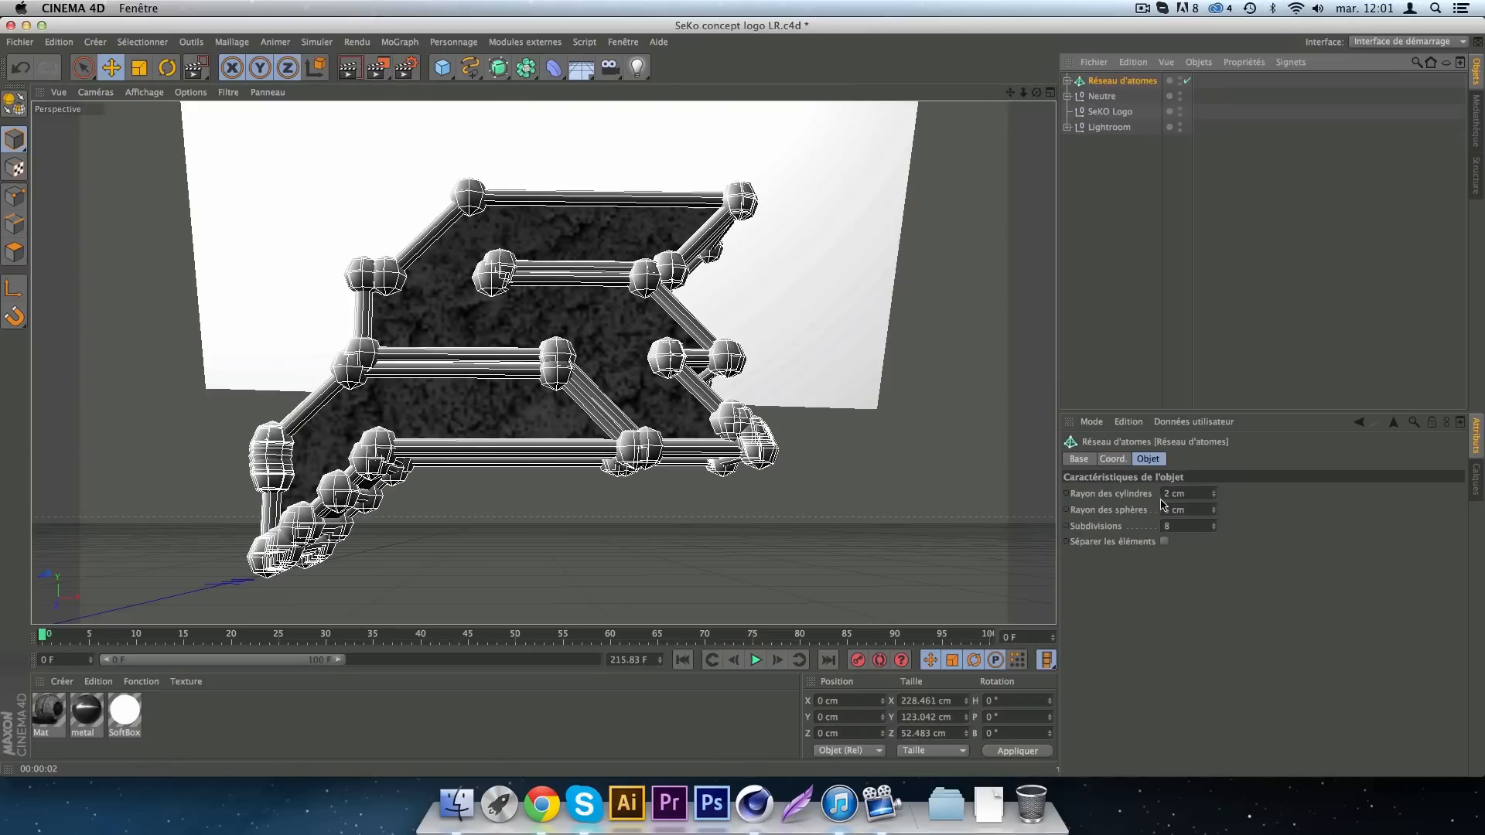
pyautogui.doubleClick(1173, 512)
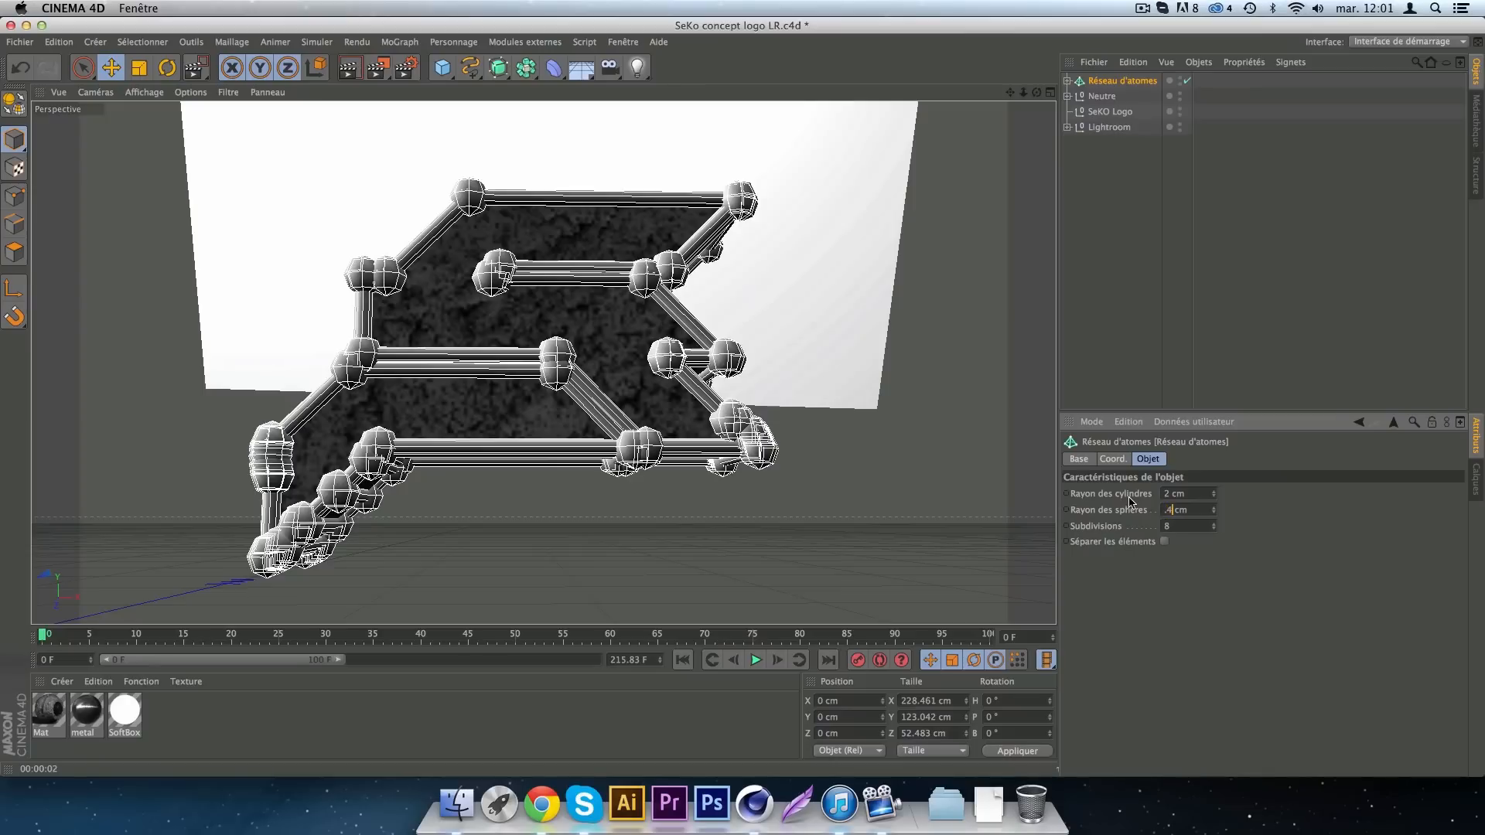
pyautogui.press('Return')
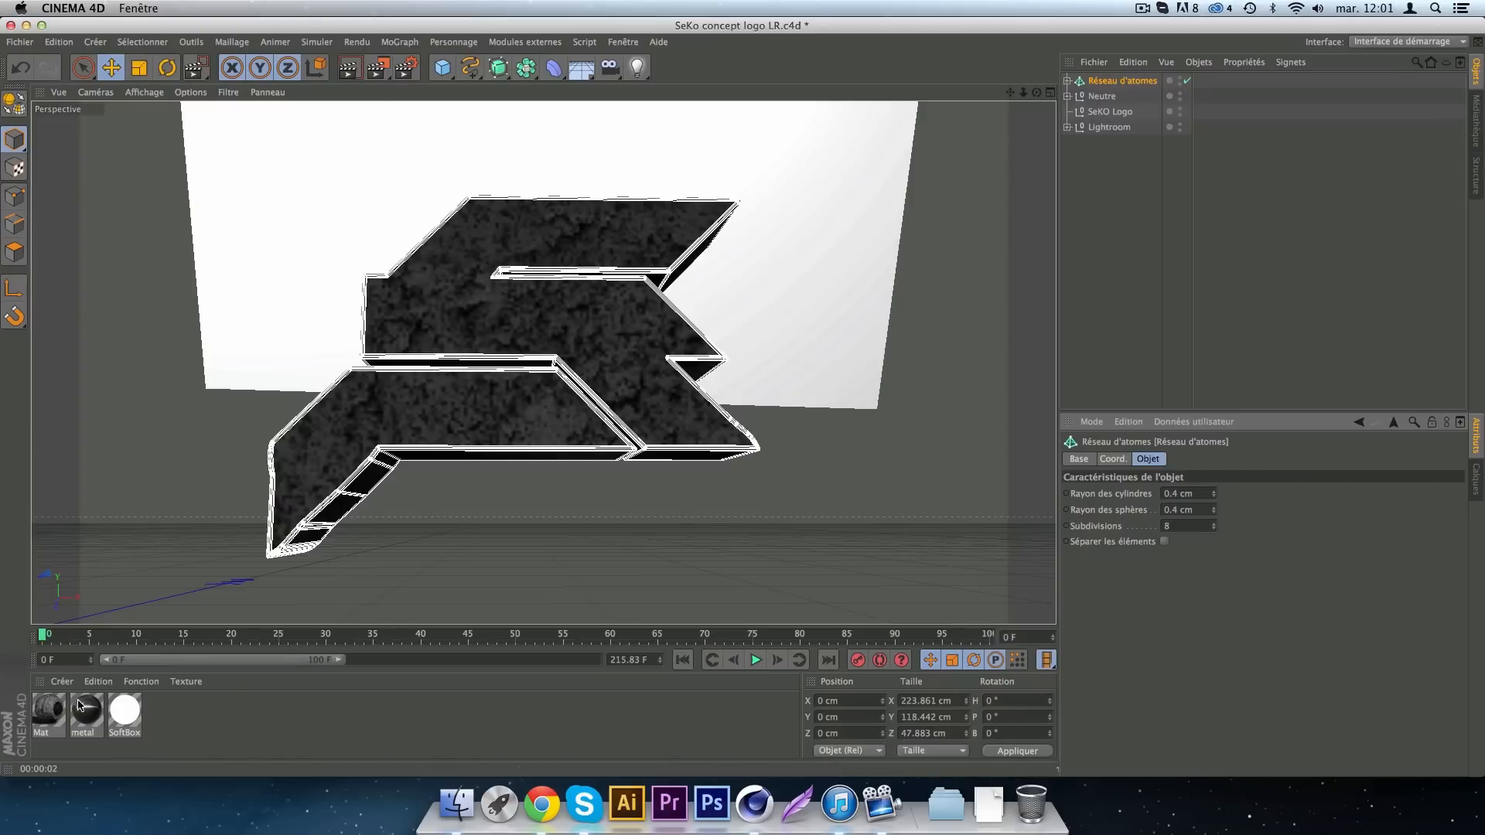
# Apply the metal material to the Réseau d'atomes object.
pyautogui.click(75, 730)
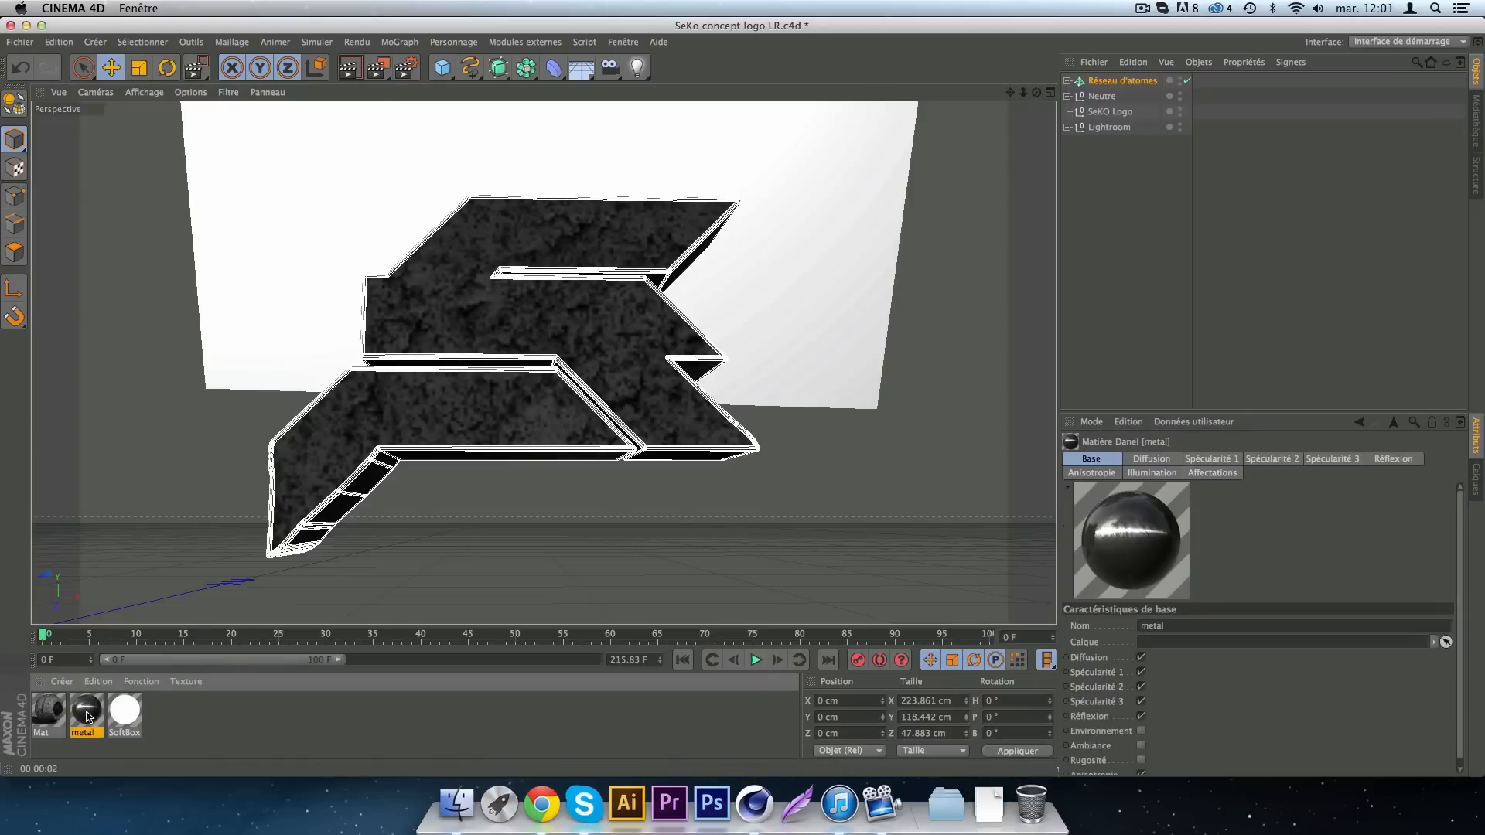
pyautogui.moveTo(1121, 82); pyautogui.dragTo(1121, 82)
pyautogui.click(1176, 190)
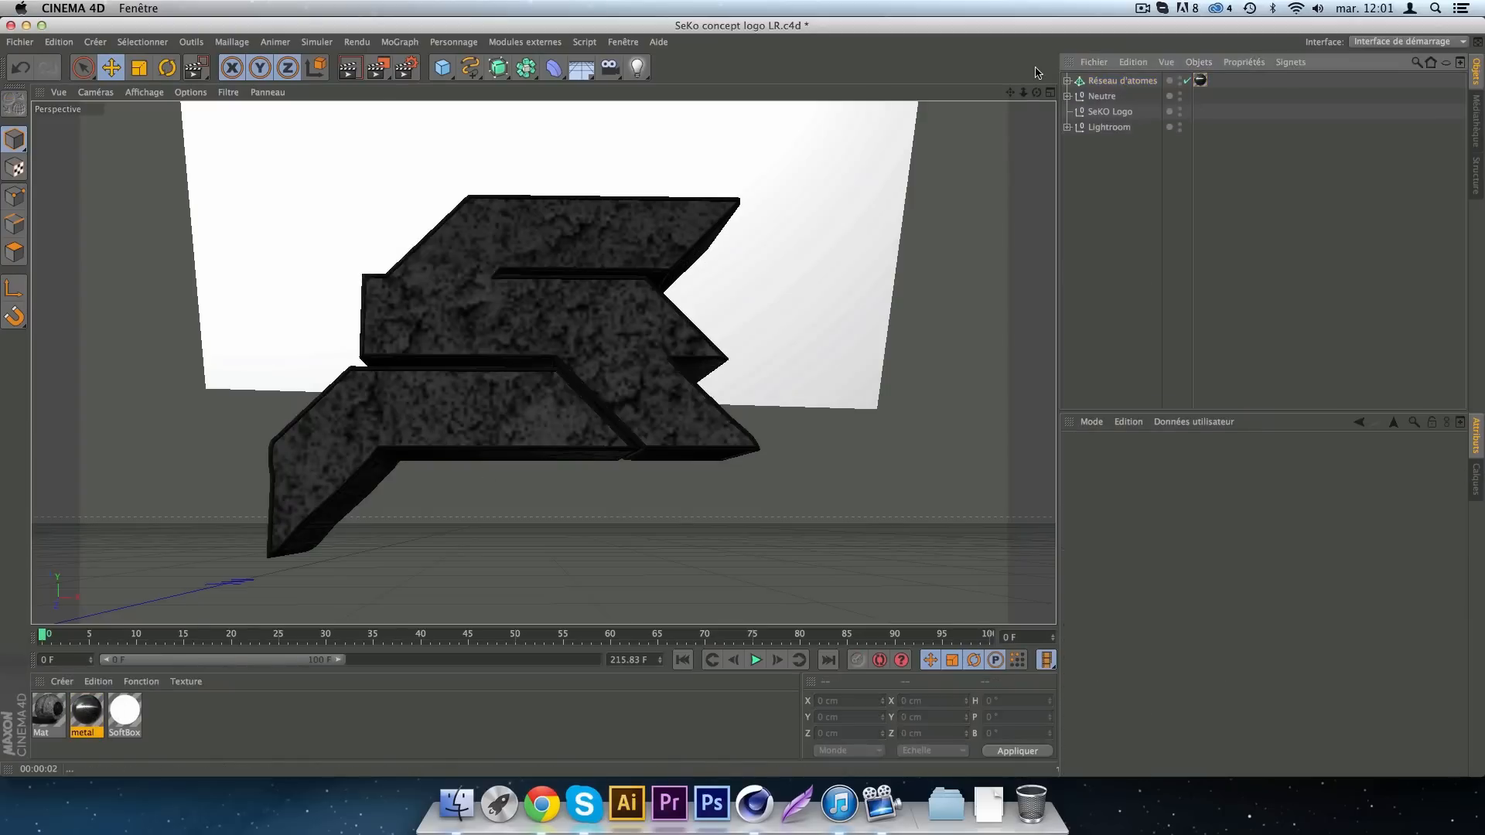
pyautogui.click(1106, 82)
pyautogui.click(1204, 232)
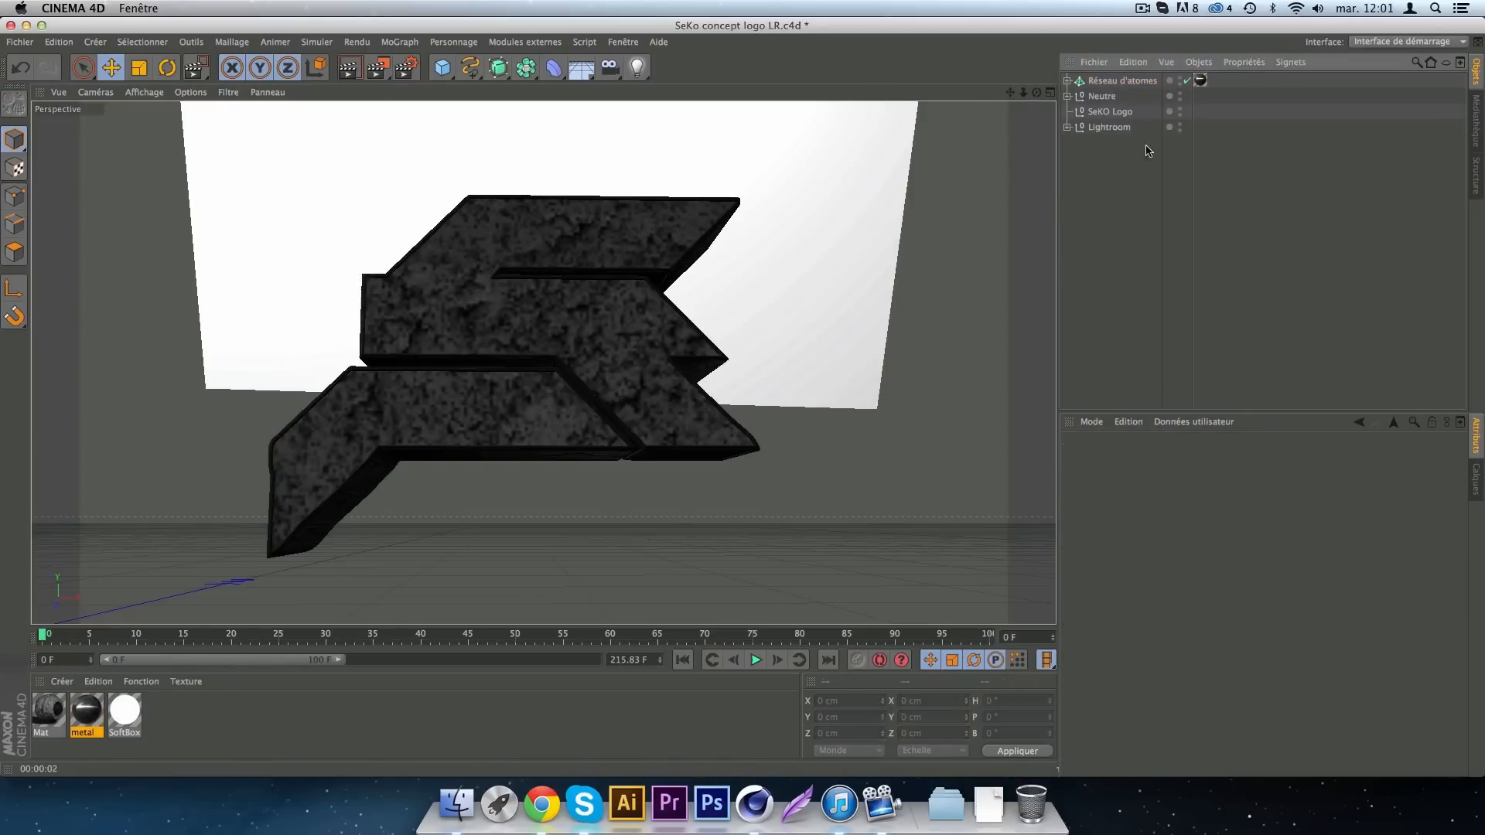
pyautogui.click(1116, 82)
pyautogui.click(1131, 217)
# Duplicate the Neutre group that lies outside the Réseau d'atomes.
pyautogui.click(1099, 97)
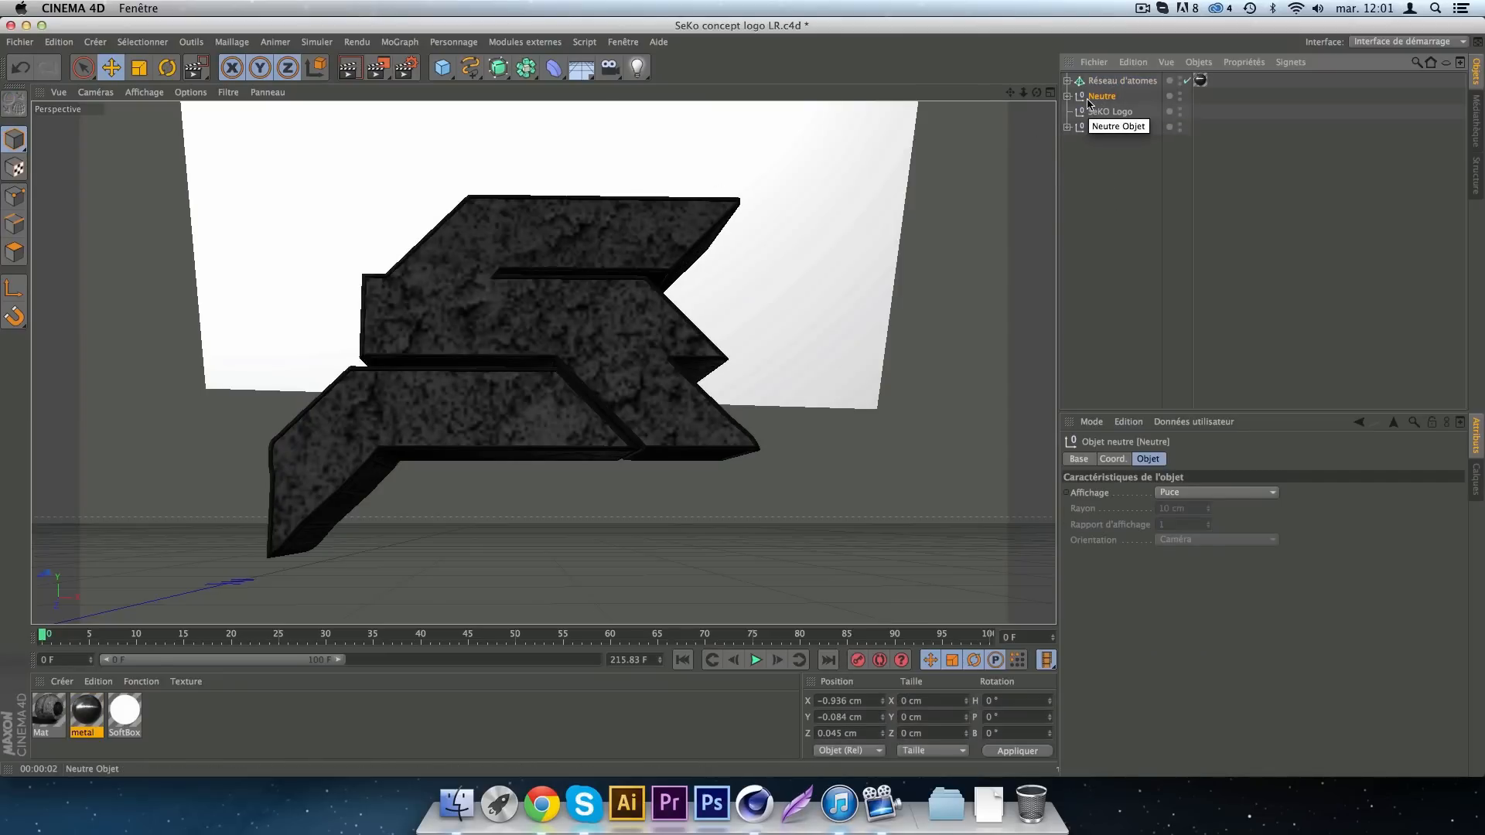
pyautogui.press('super+c')
pyautogui.press('super+v')
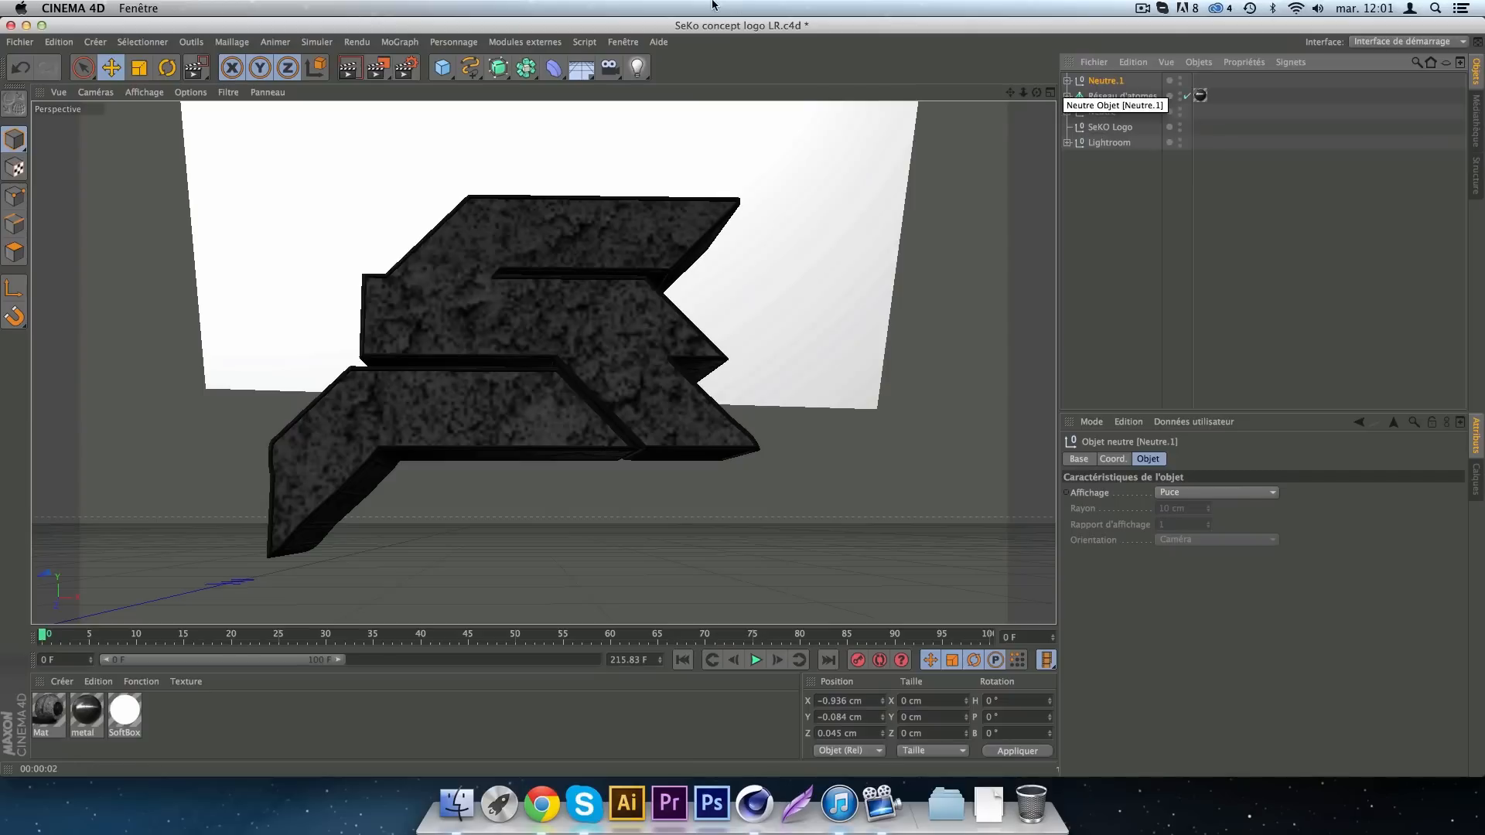
# Reorder the tags on both extrusions in Neutre.1 so the Mat texture tag comes before the other tag.
pyautogui.click(1067, 81)
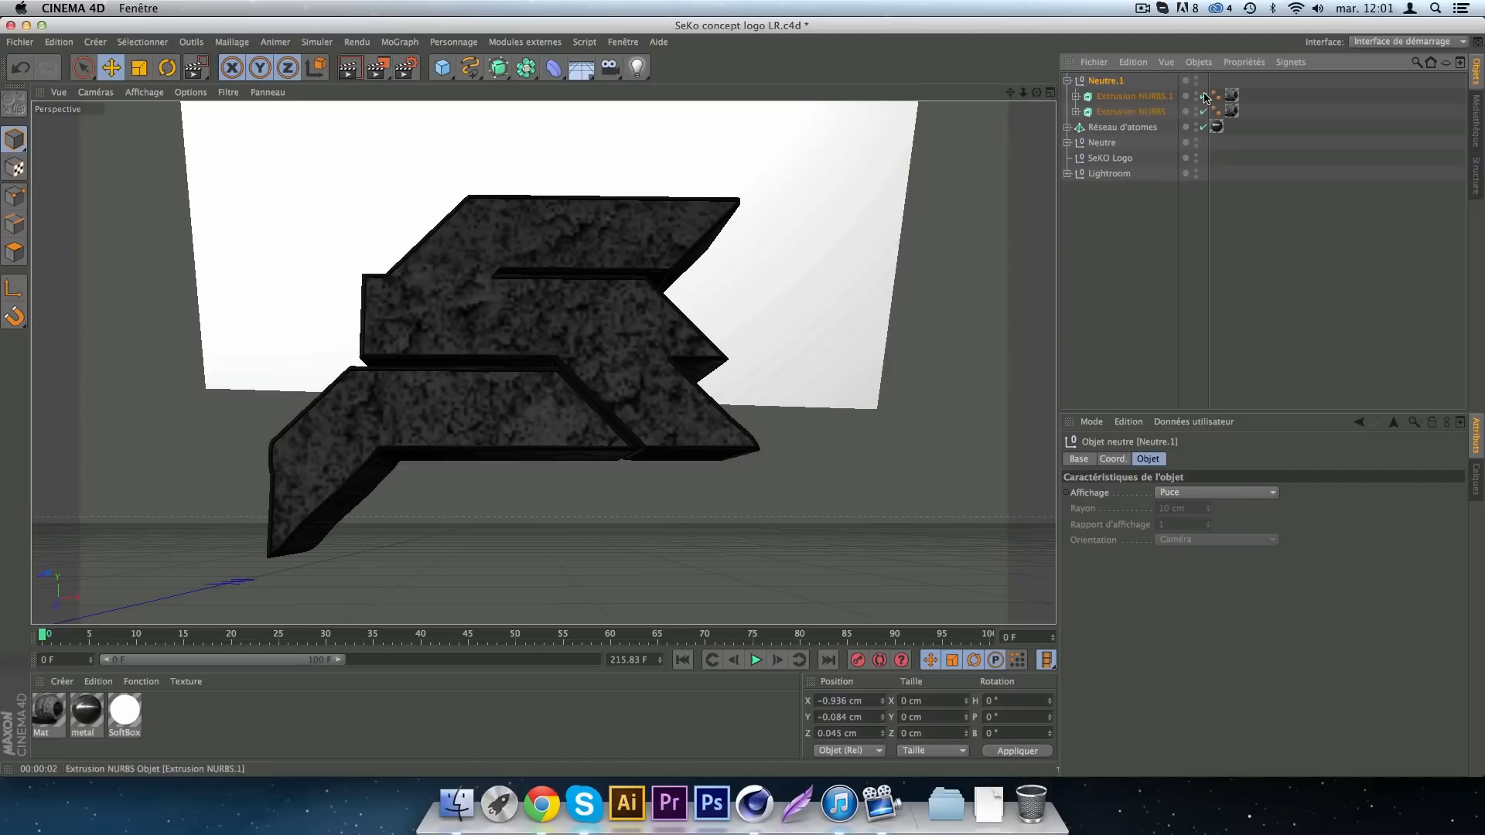
pyautogui.doubleClick(1231, 96)
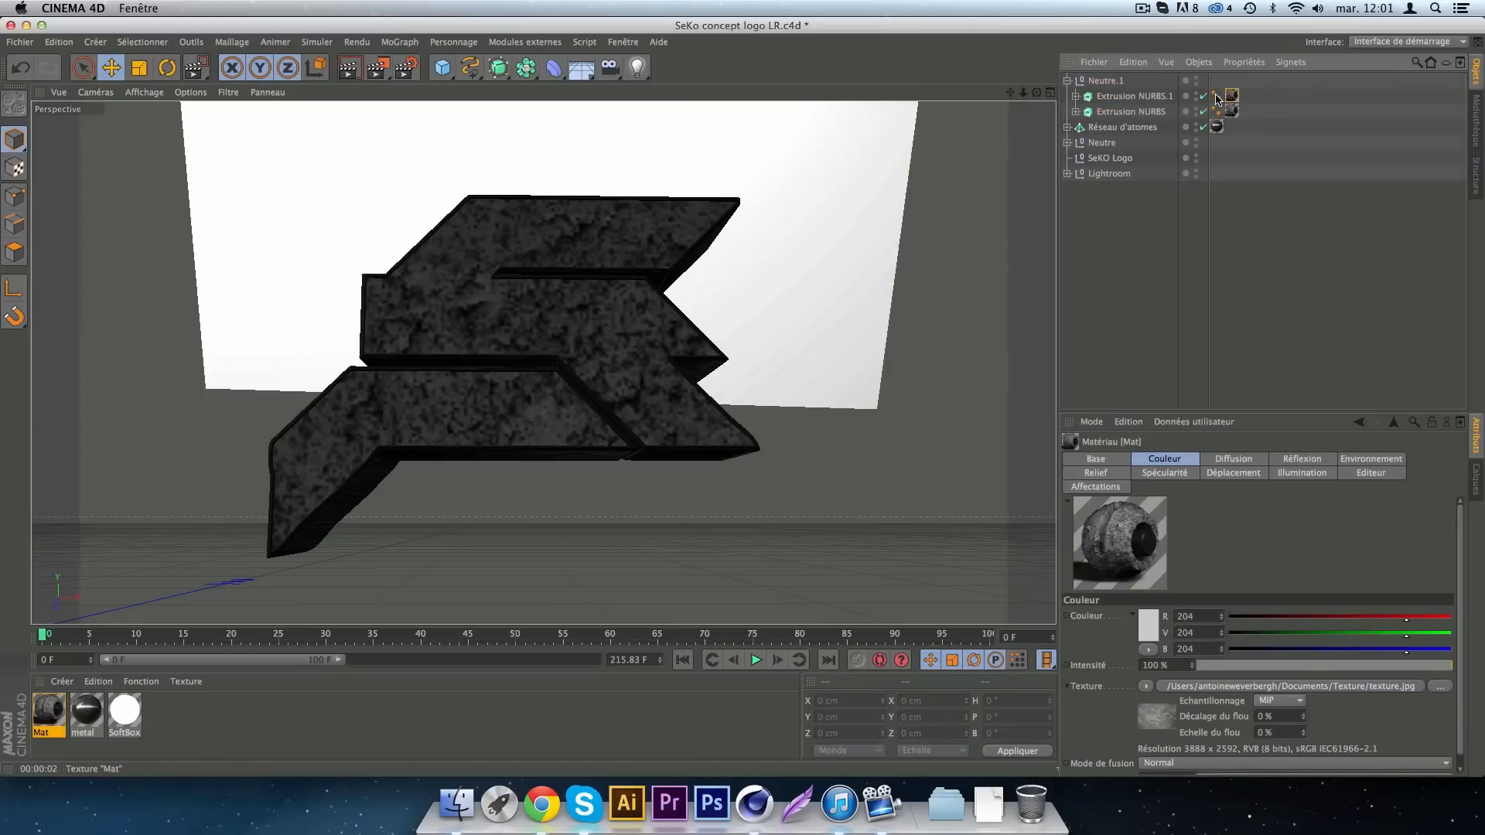
pyautogui.moveTo(1212, 97); pyautogui.dragTo(1212, 98)
pyautogui.click(1235, 112)
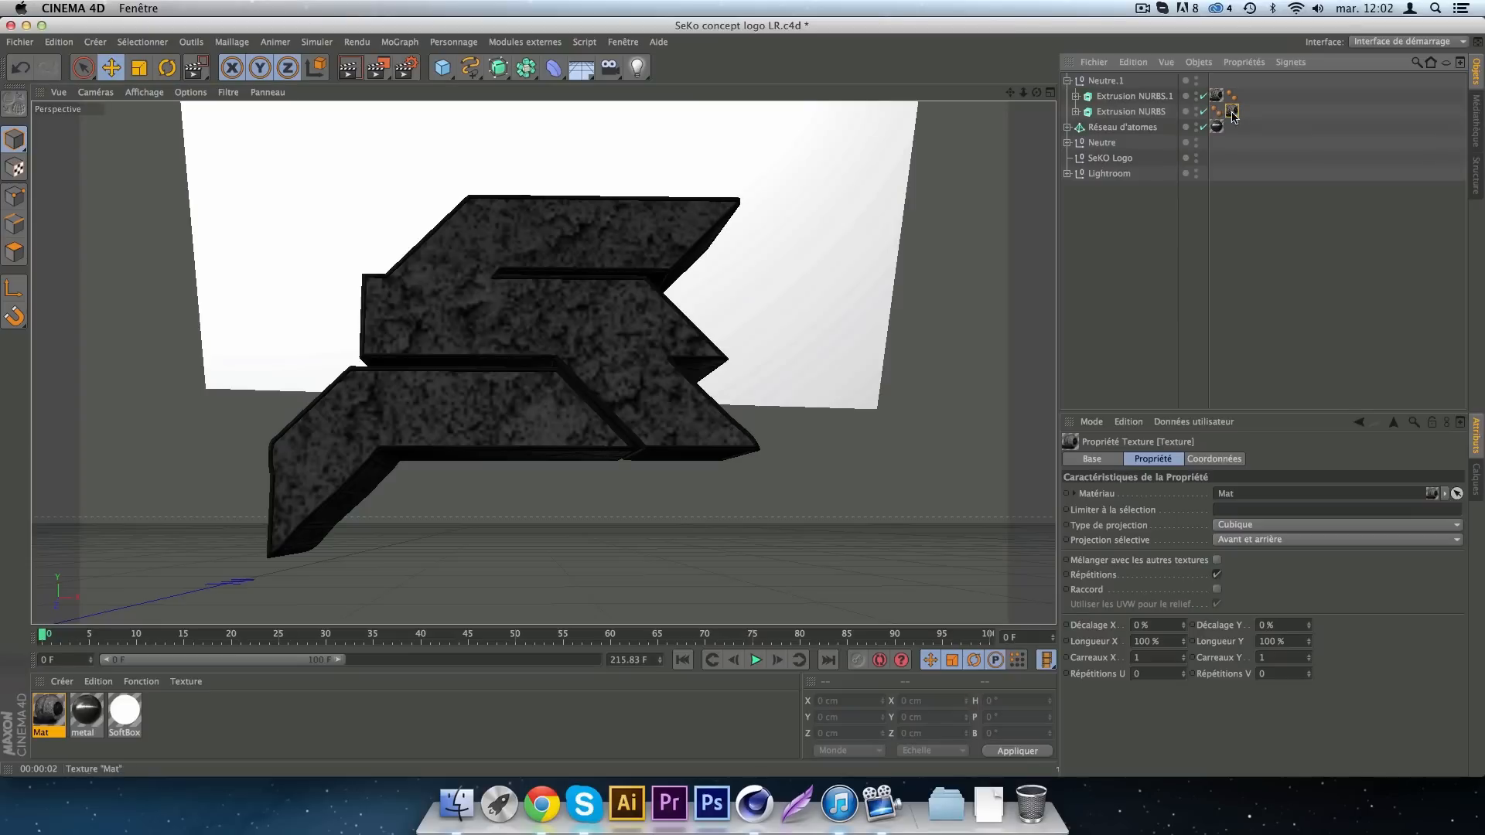
pyautogui.moveTo(1213, 115); pyautogui.dragTo(1212, 112)
# Break both extrusions in Neutre.1 into 50 random pieces with Thrausi, without keeping the original objects.
pyautogui.click(1129, 101)
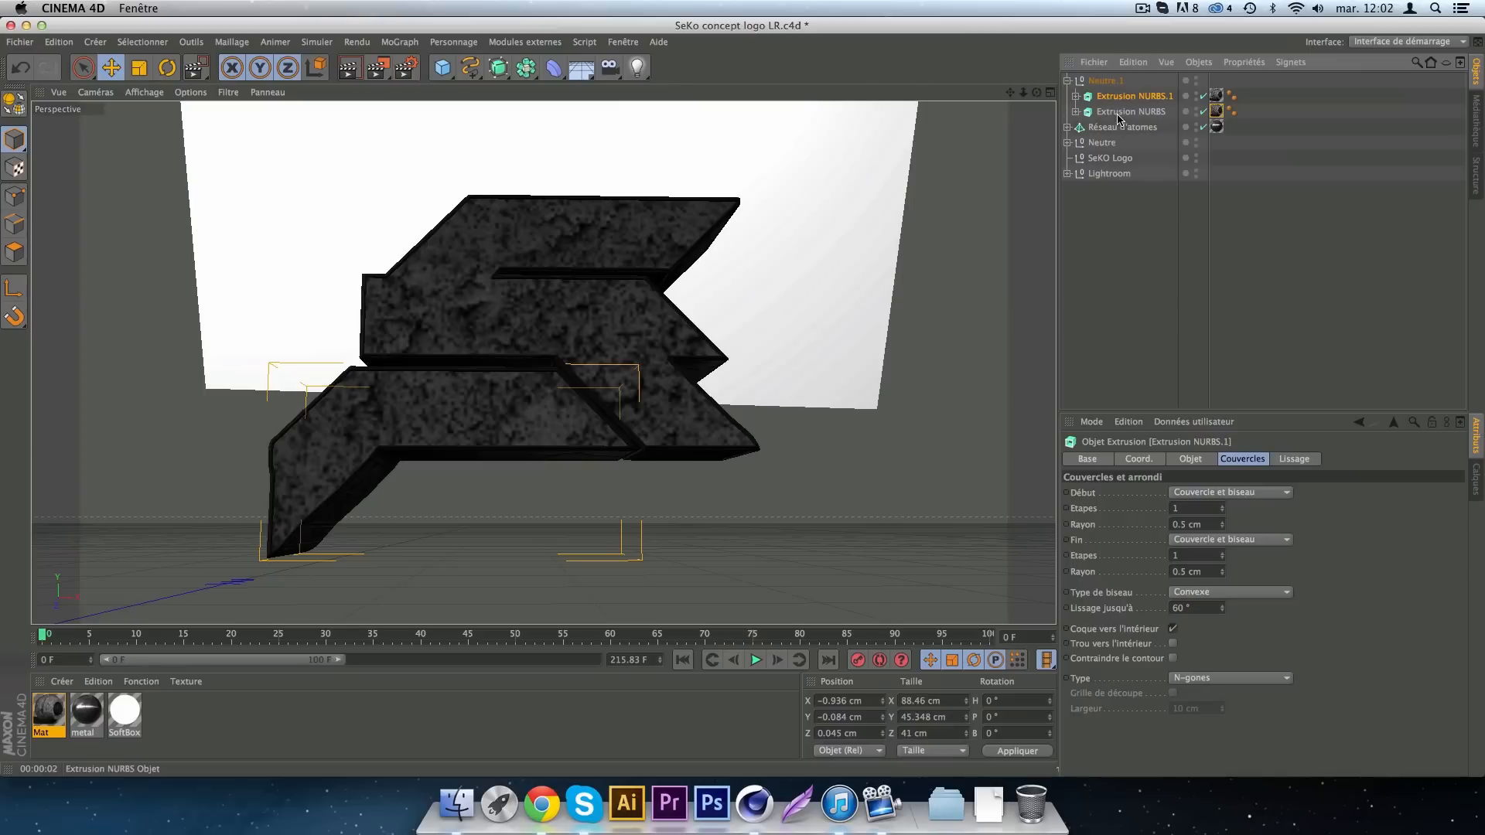
pyautogui.doubleClick(1122, 115)
pyautogui.click(1257, 144)
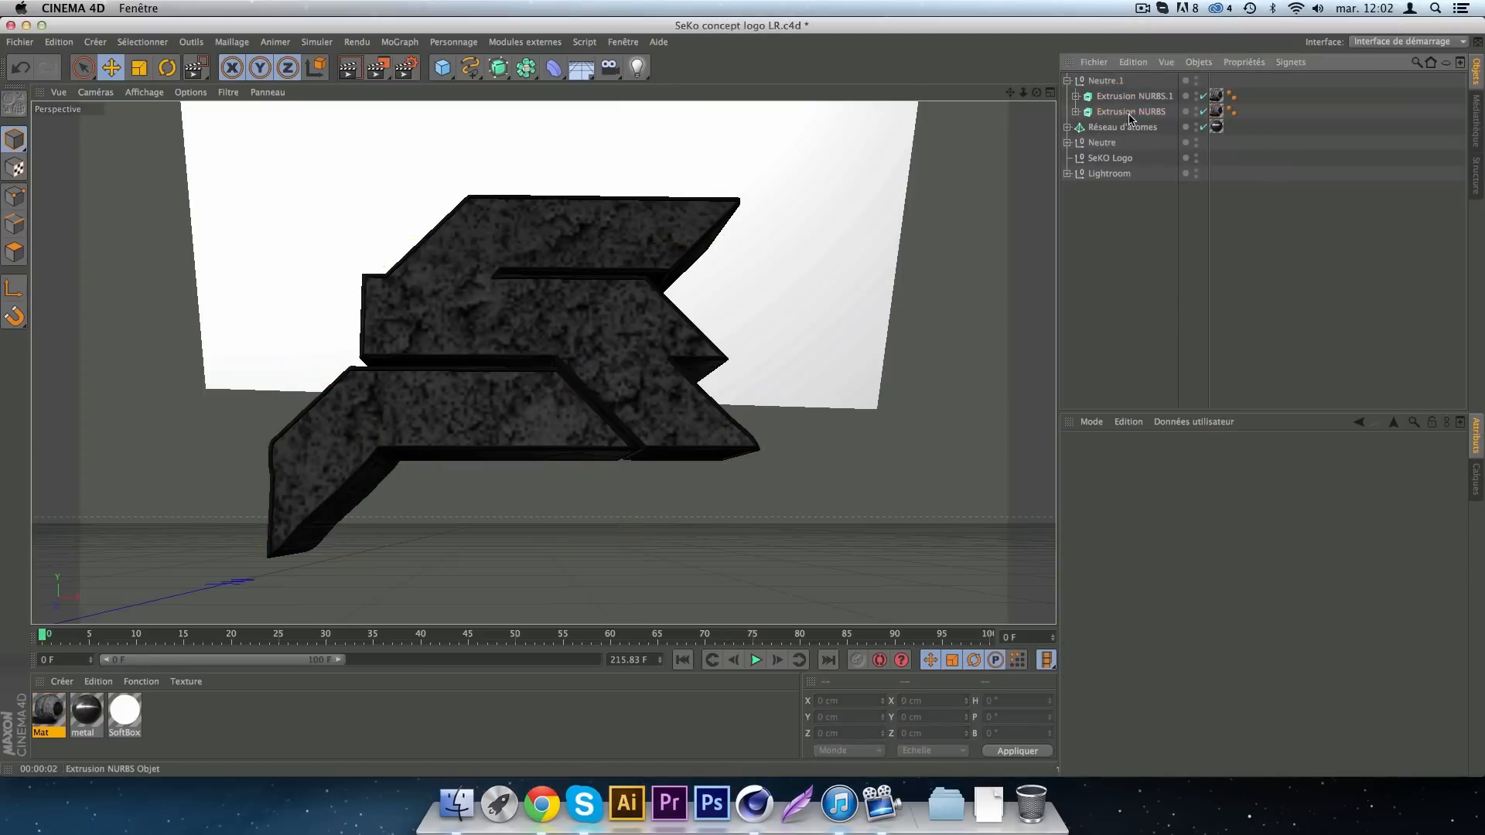
pyautogui.click(1132, 102)
pyautogui.keyDown('shift'); pyautogui.click(1132, 111); pyautogui.keyUp('shift')
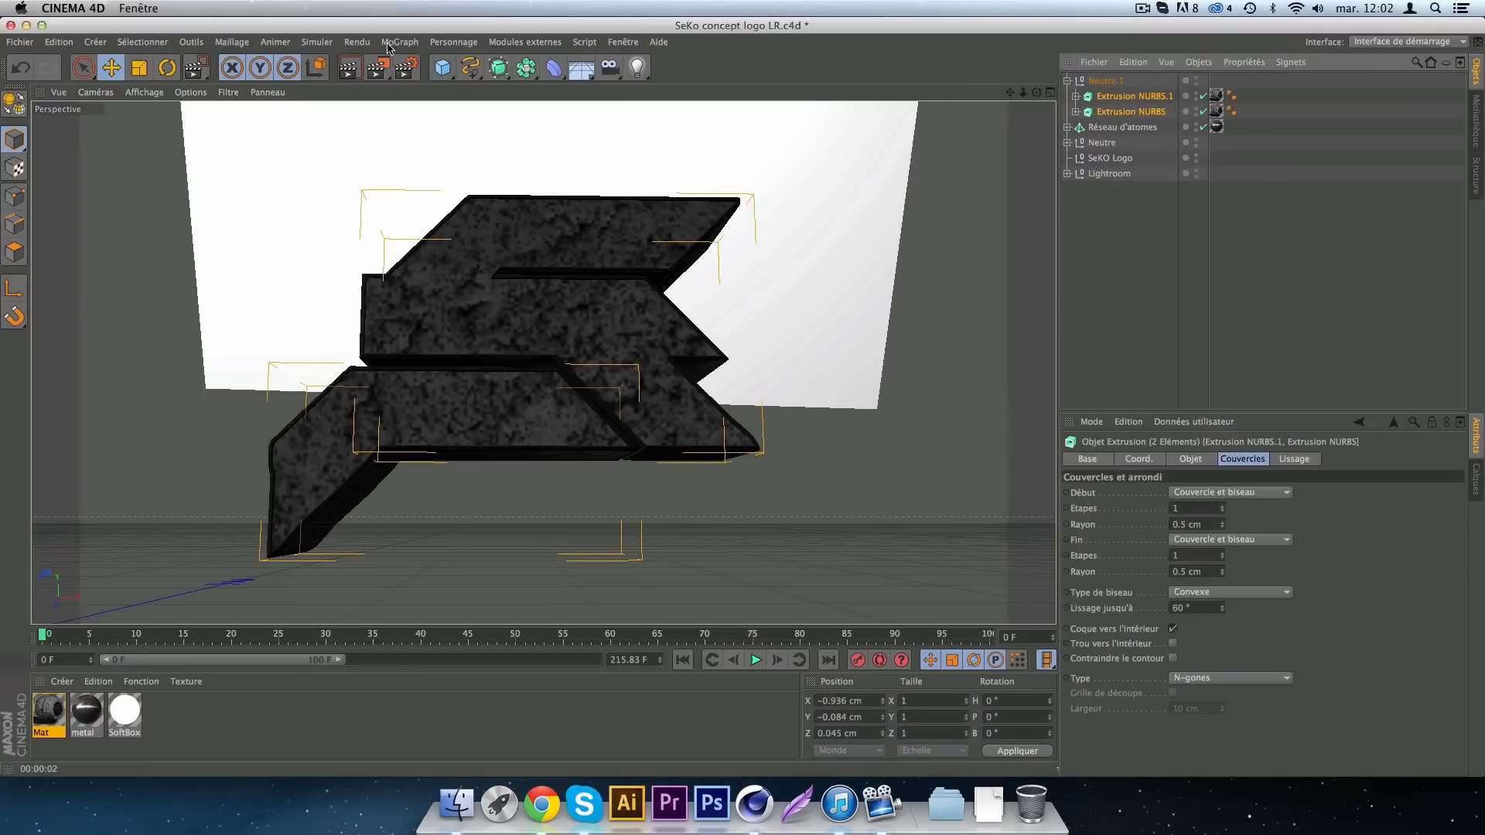
pyautogui.click(551, 44)
pyautogui.moveTo(656, 120)
pyautogui.click(744, 126)
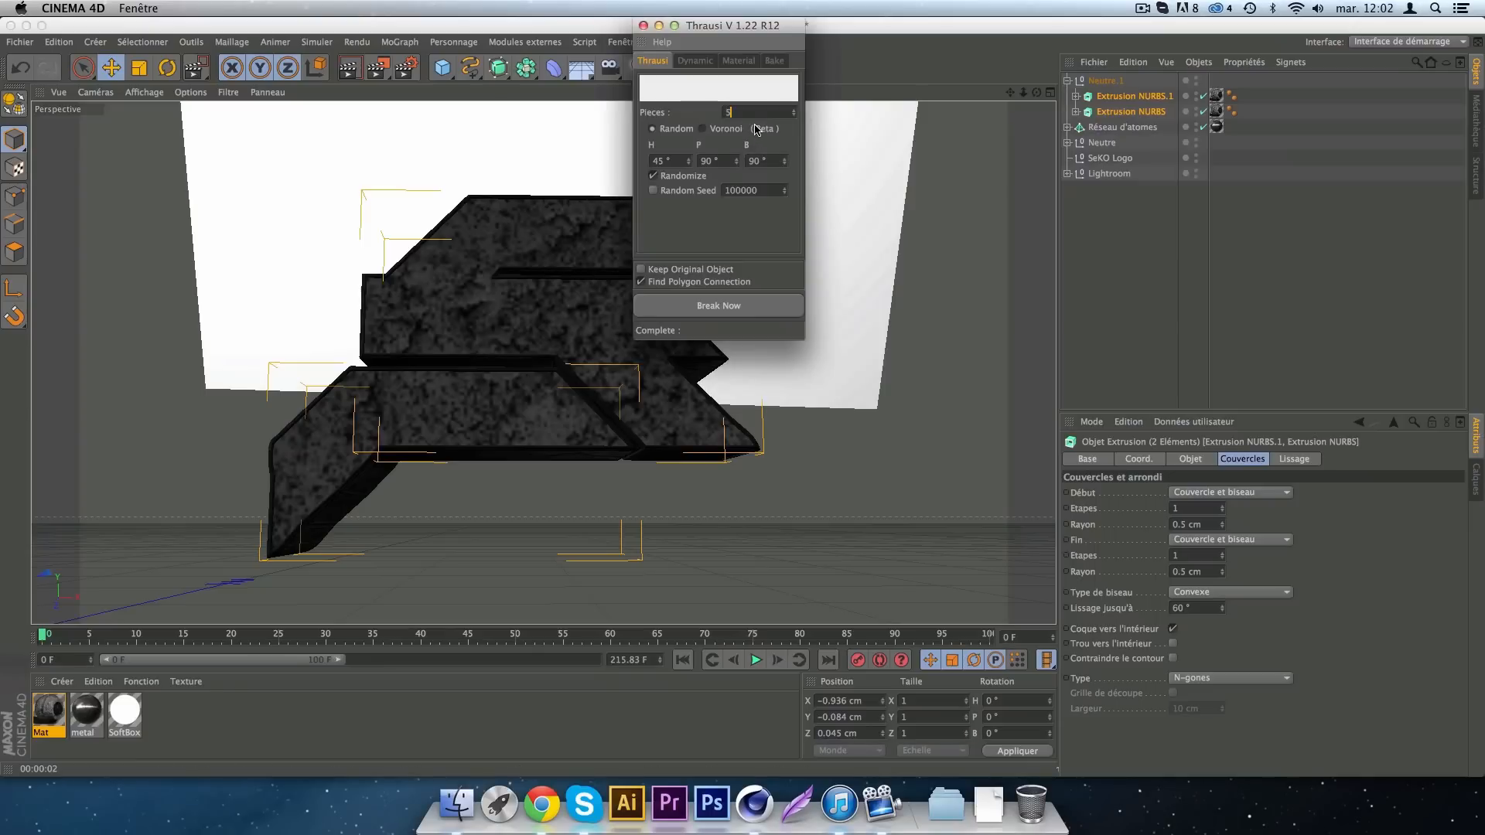
pyautogui.click(728, 311)
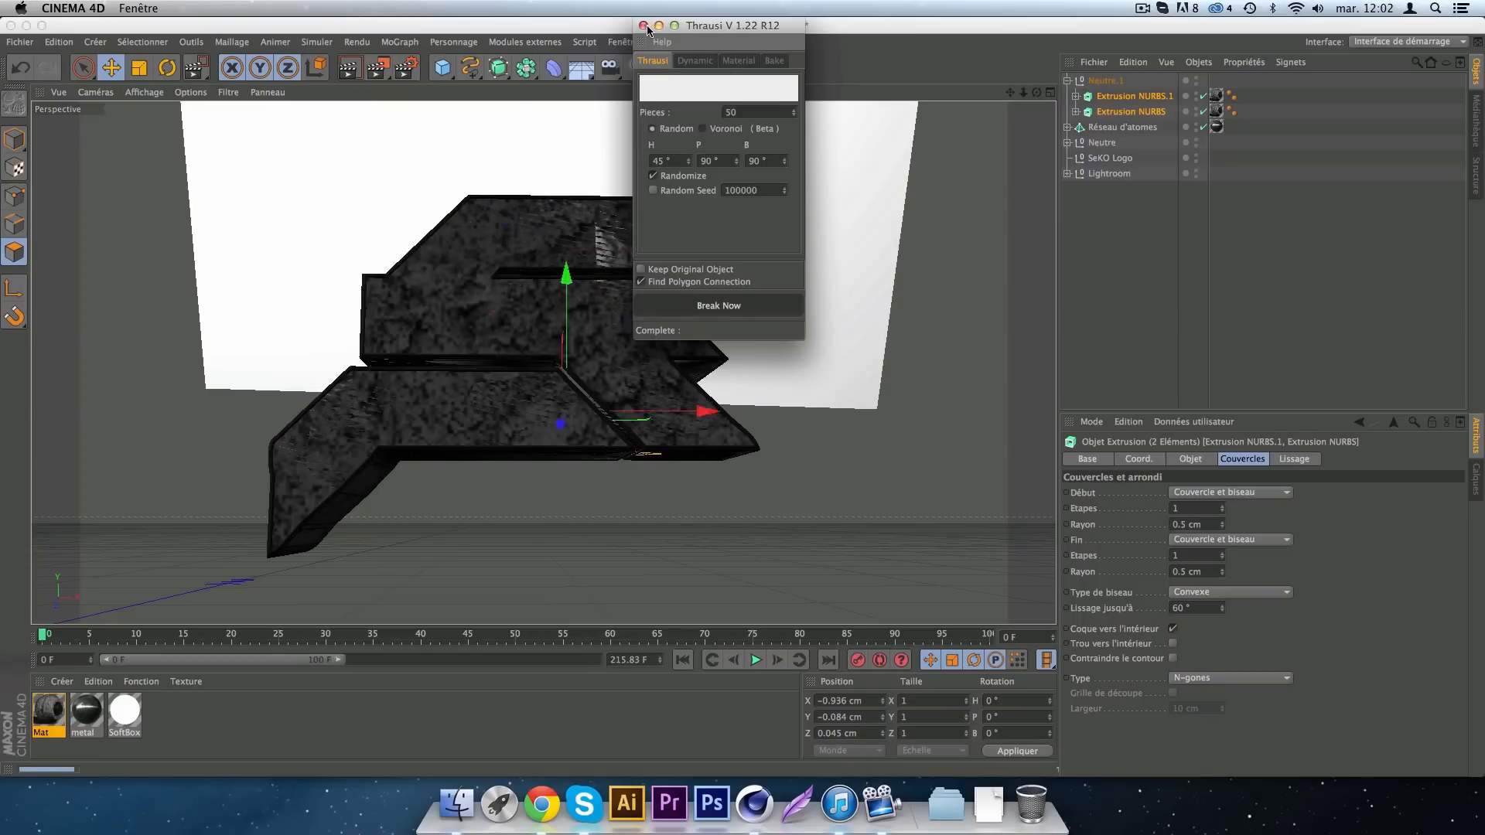
pyautogui.click(643, 26)
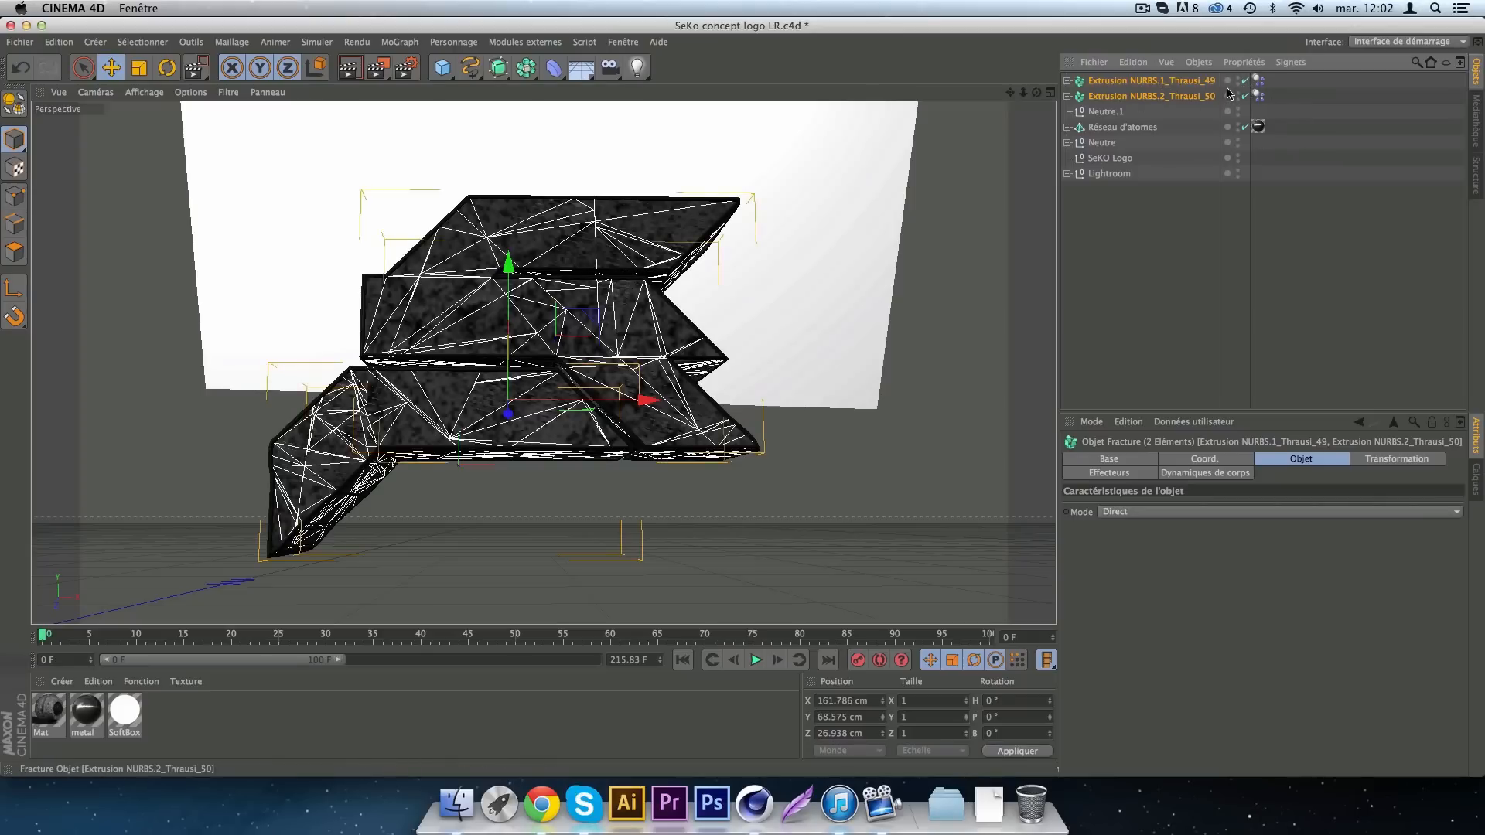
# Add a Randomisation effector to both Thrausi fracture objects and set its intensity to 3 %.
pyautogui.click(384, 41)
pyautogui.moveTo(419, 66)
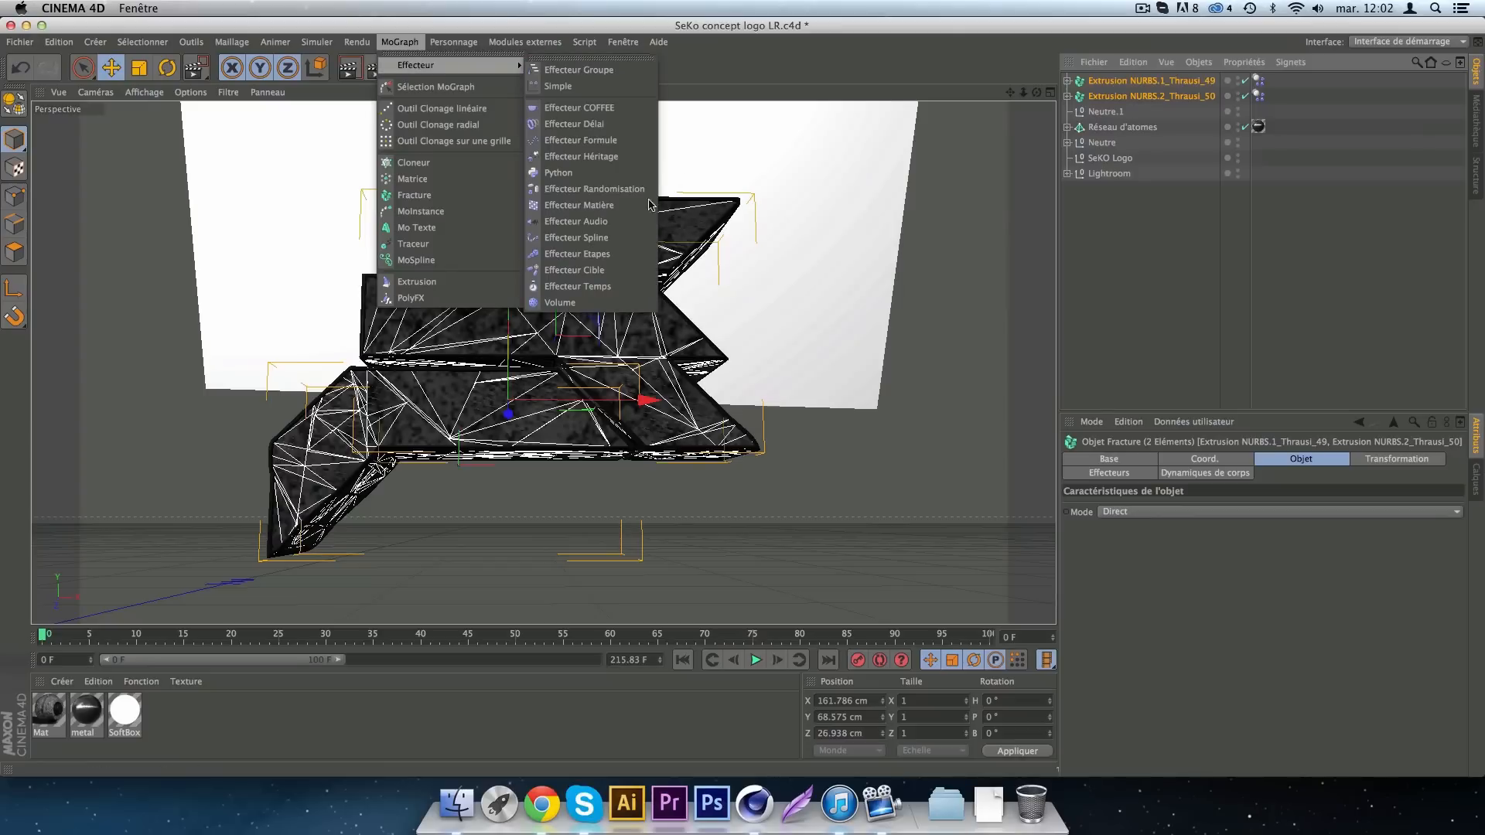
pyautogui.click(603, 189)
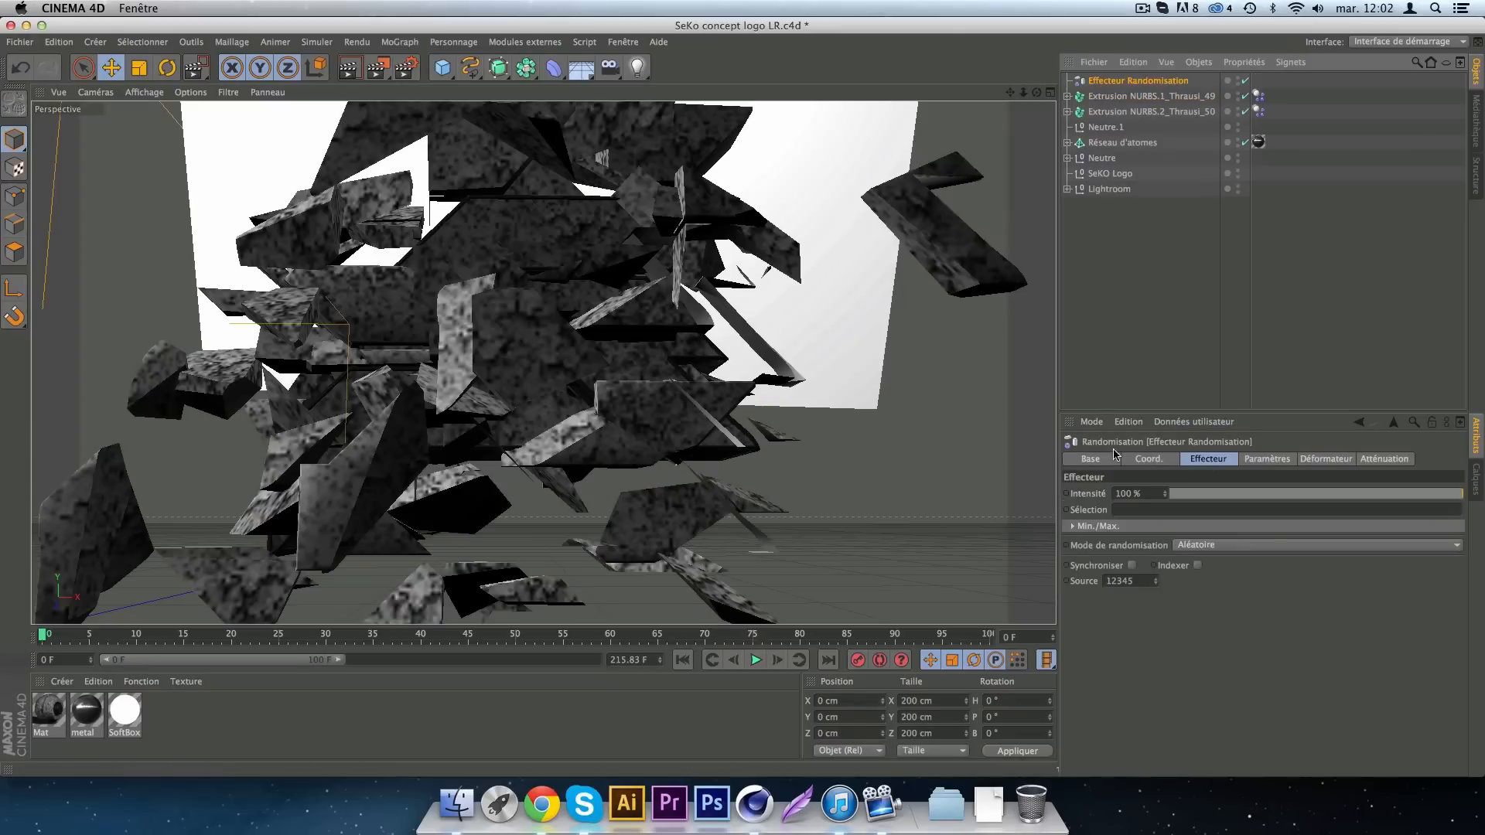
pyautogui.moveTo(1192, 497); pyautogui.dragTo(1178, 501)
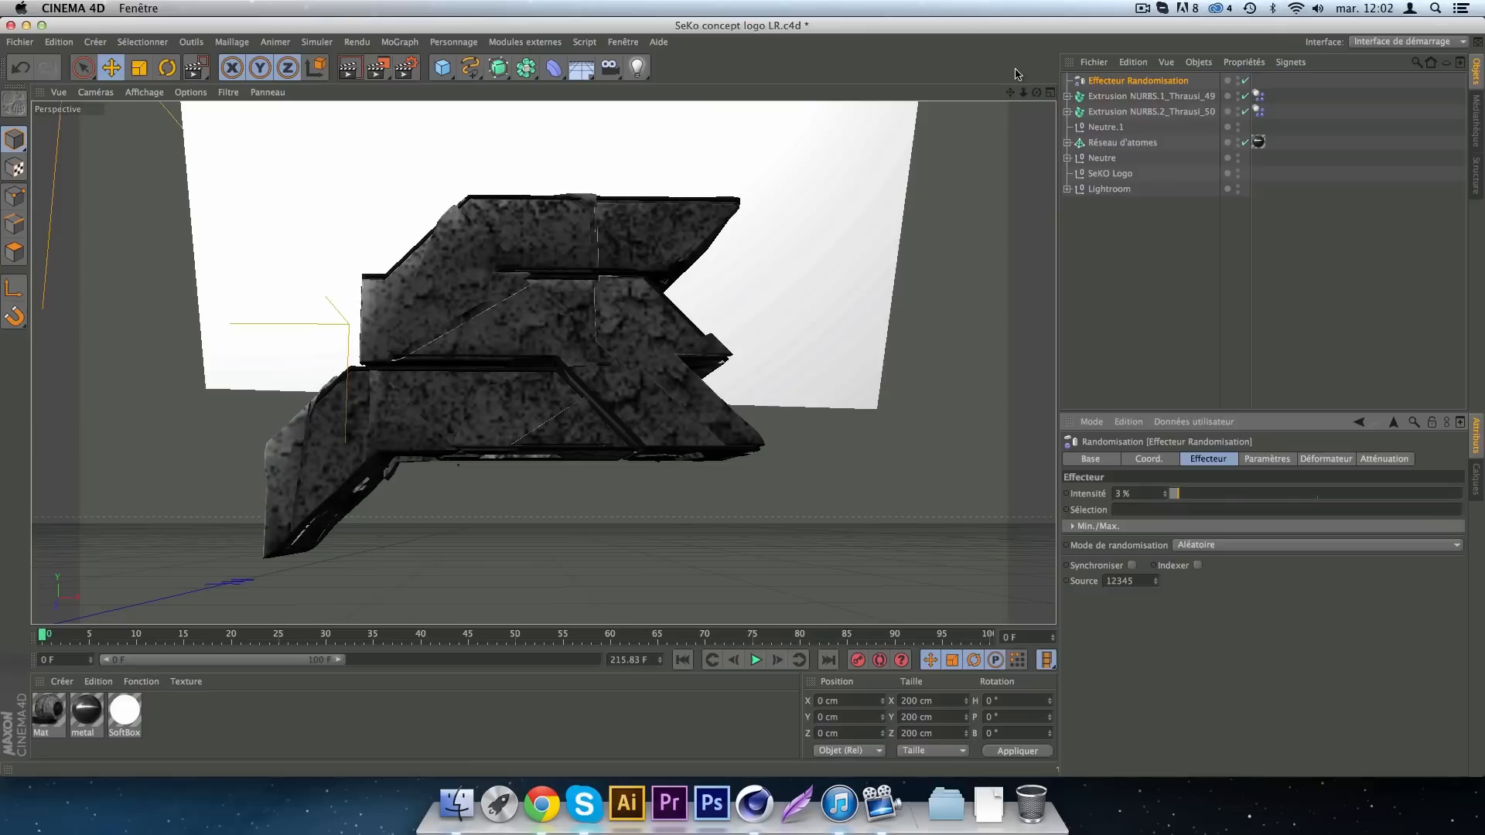
# Hide the unbroken Neutre group so only the fractured pieces and the metal edges show.
pyautogui.click(1102, 159)
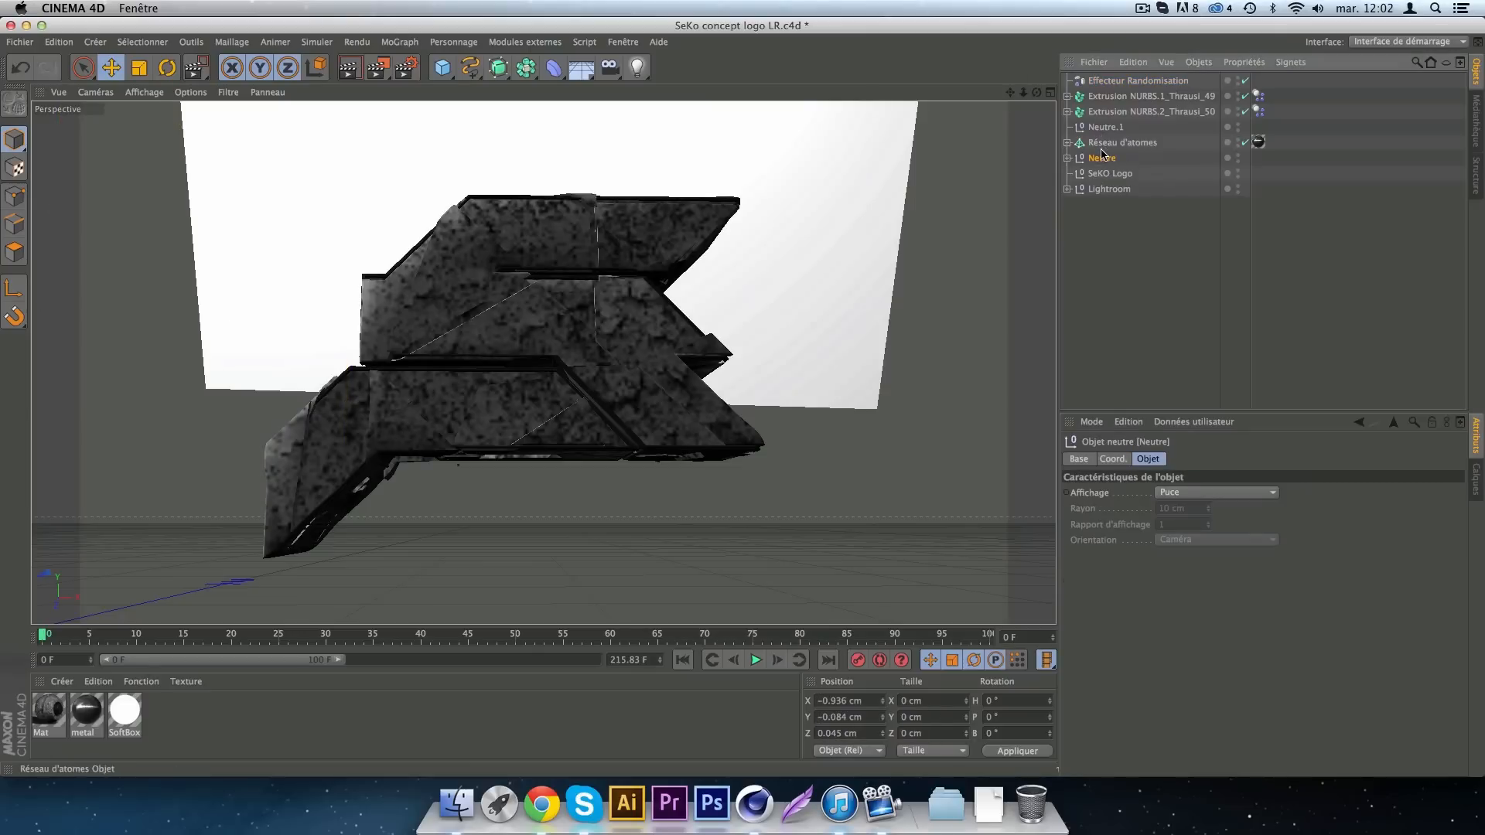
pyautogui.click(1238, 159)
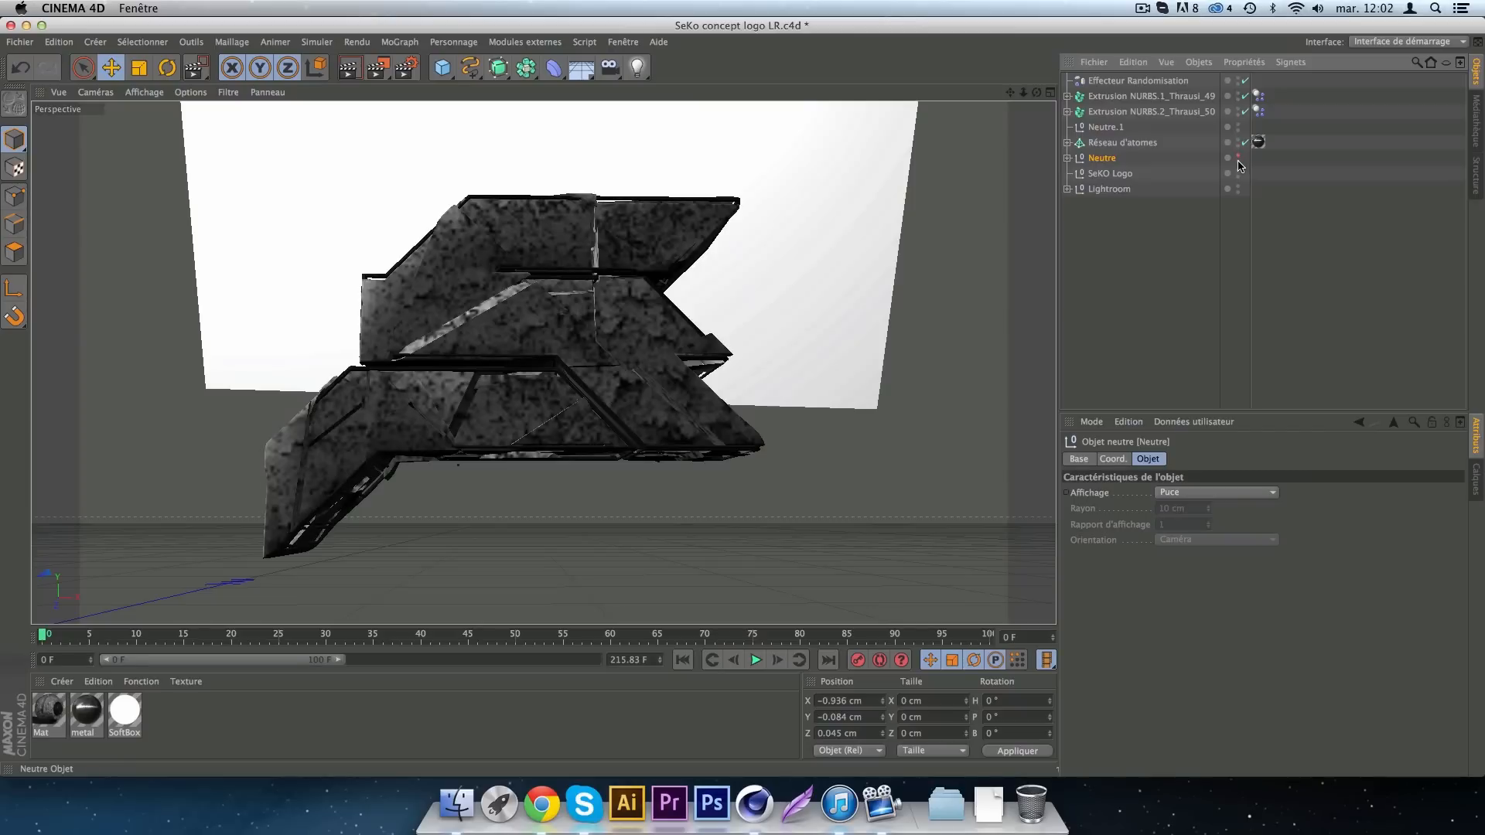
# Group the Randomisation effector and both Thrausi fracture objects inside the Neutre.1 null and duplicate that group.
pyautogui.click(1103, 82)
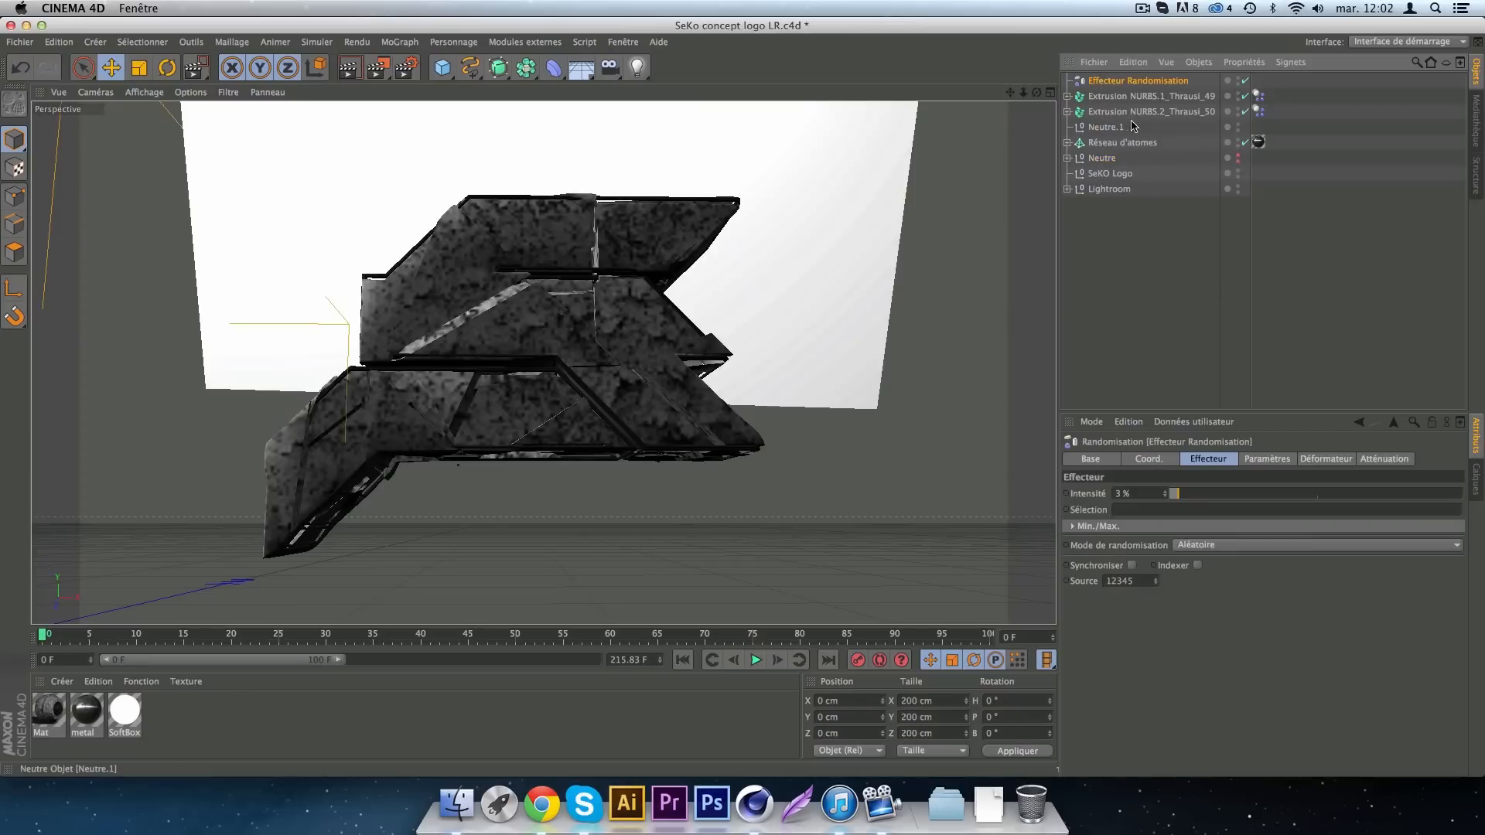
pyautogui.keyDown('shift'); pyautogui.click(1106, 113); pyautogui.keyUp('shift')
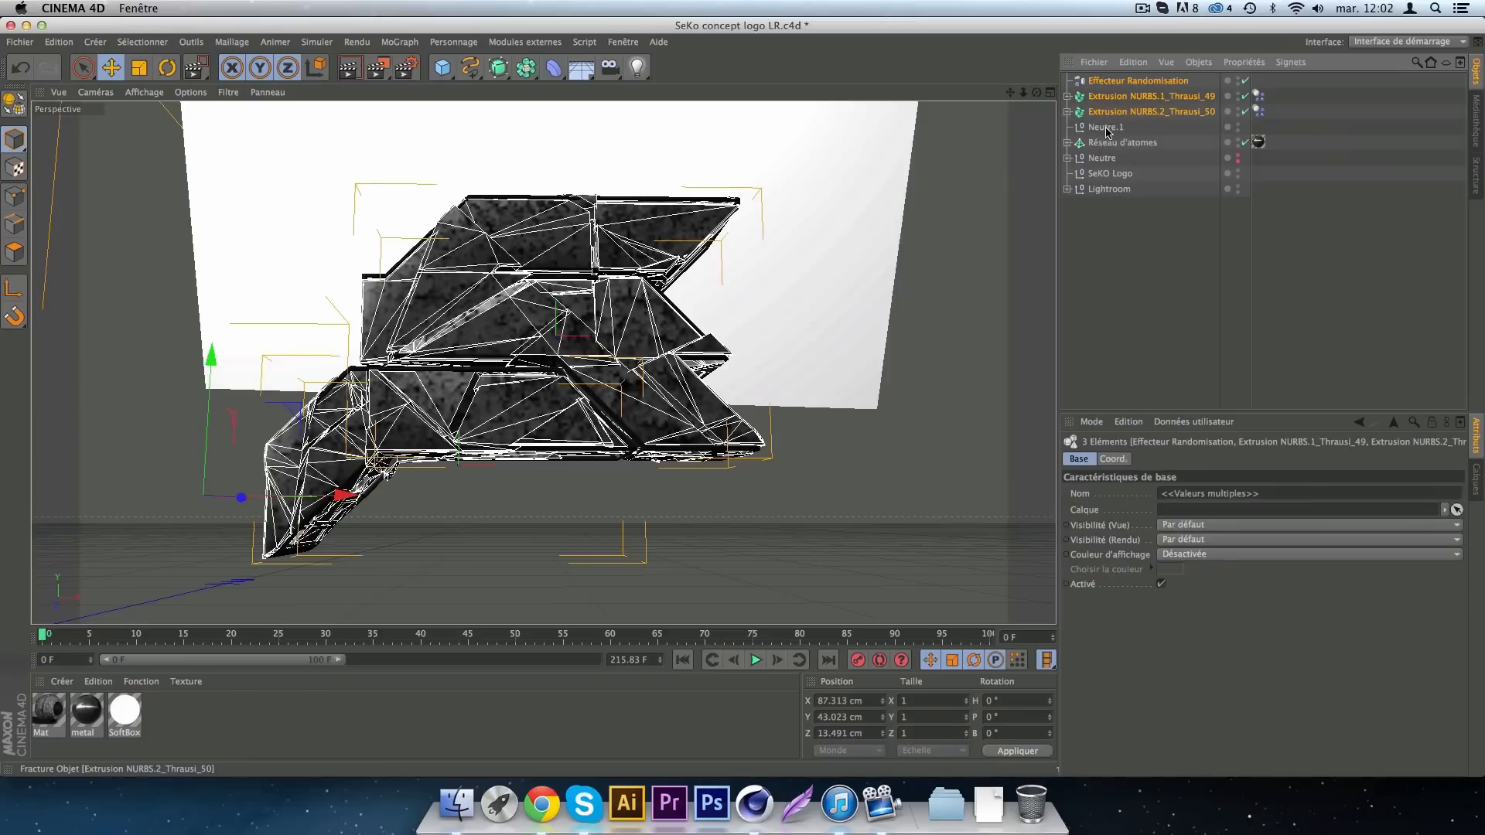
pyautogui.moveTo(1106, 116); pyautogui.dragTo(1105, 129)
pyautogui.click(1066, 82)
pyautogui.click(1094, 83)
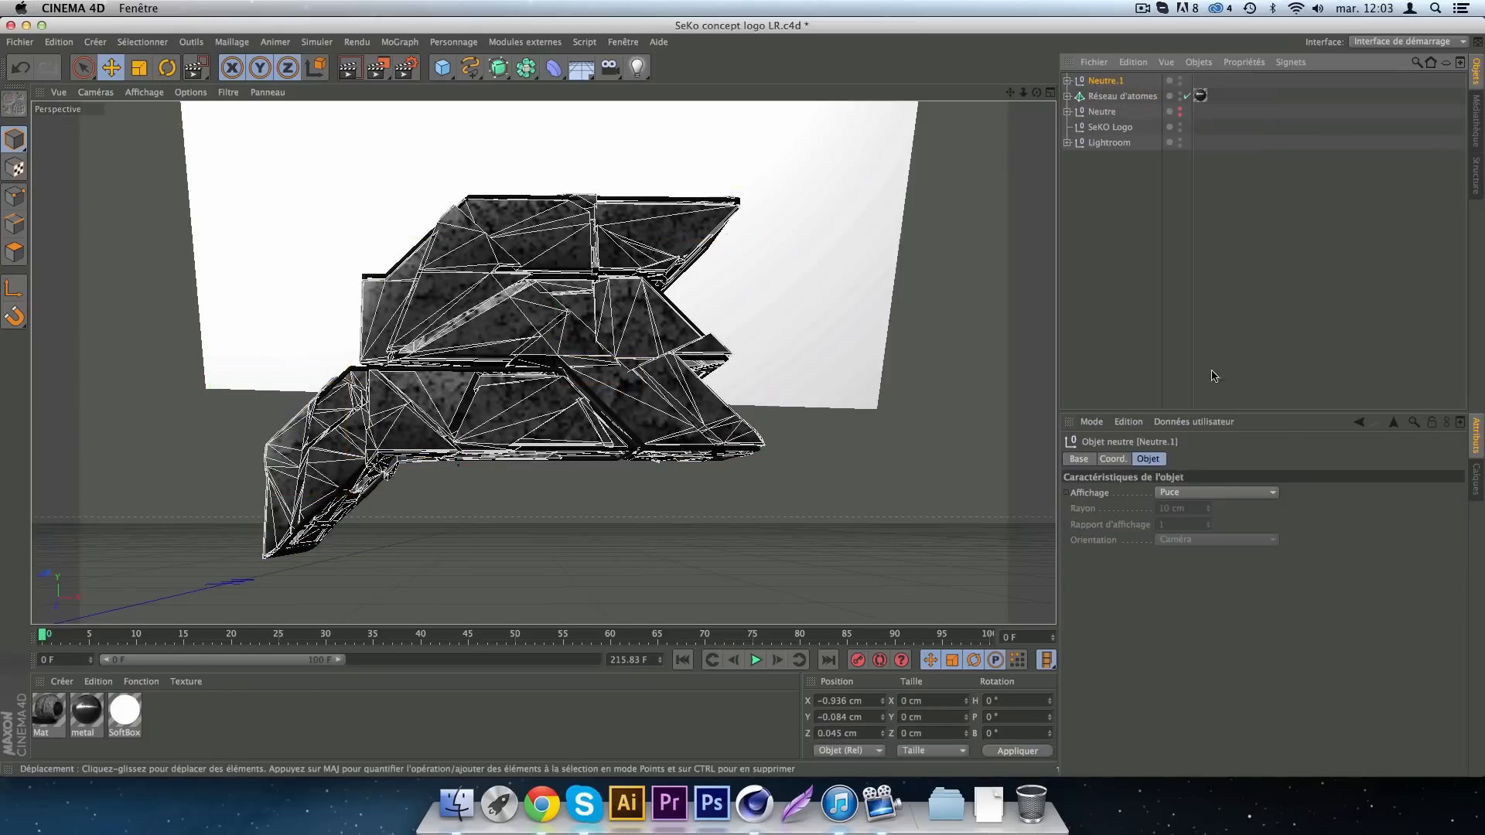
pyautogui.press('super+v')
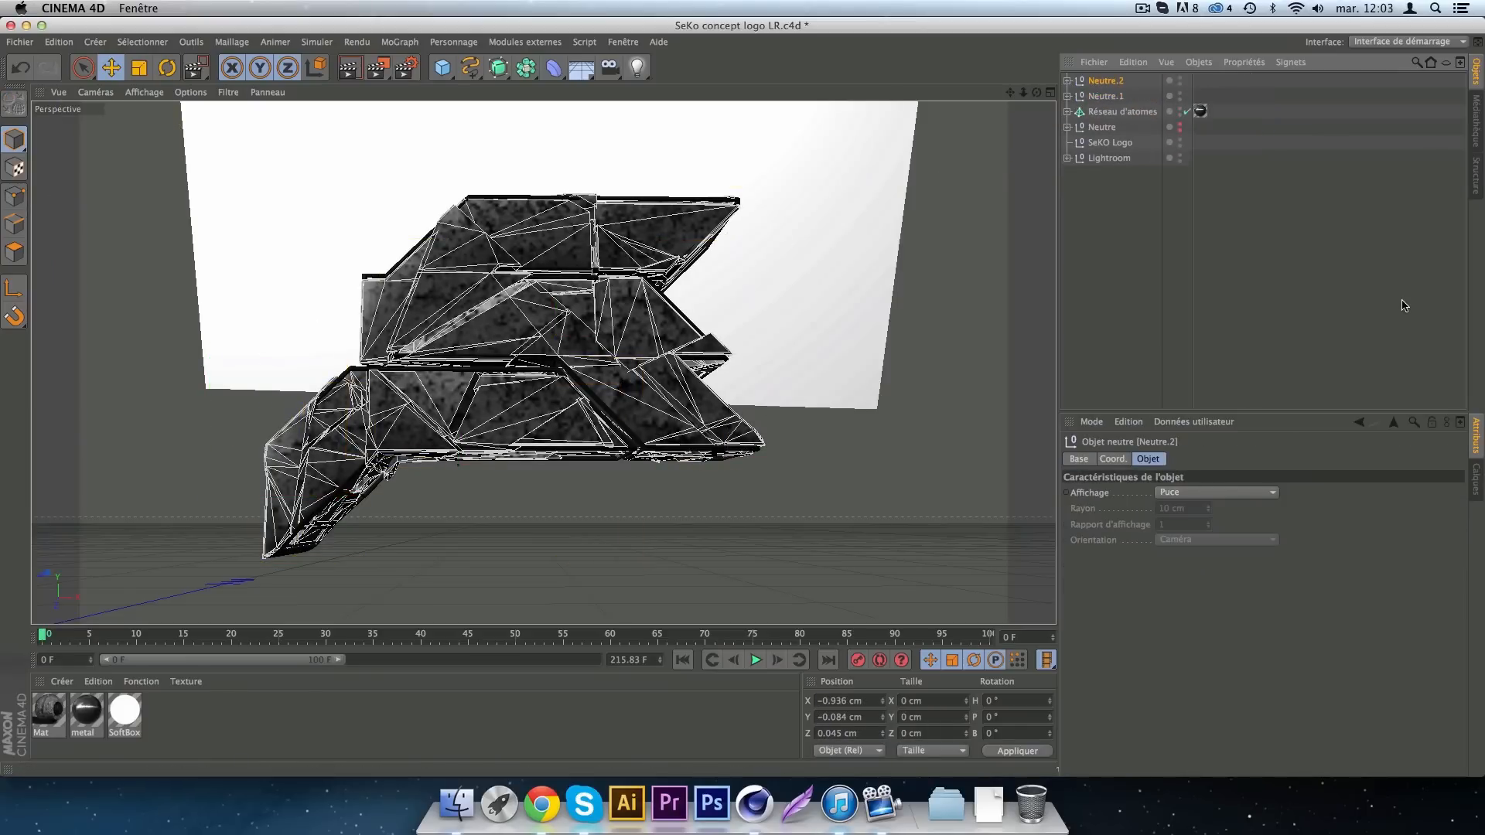
# Set the intensity of the Randomisation effector inside the duplicated group Neutre.2 to 30 %.
pyautogui.click(1067, 80)
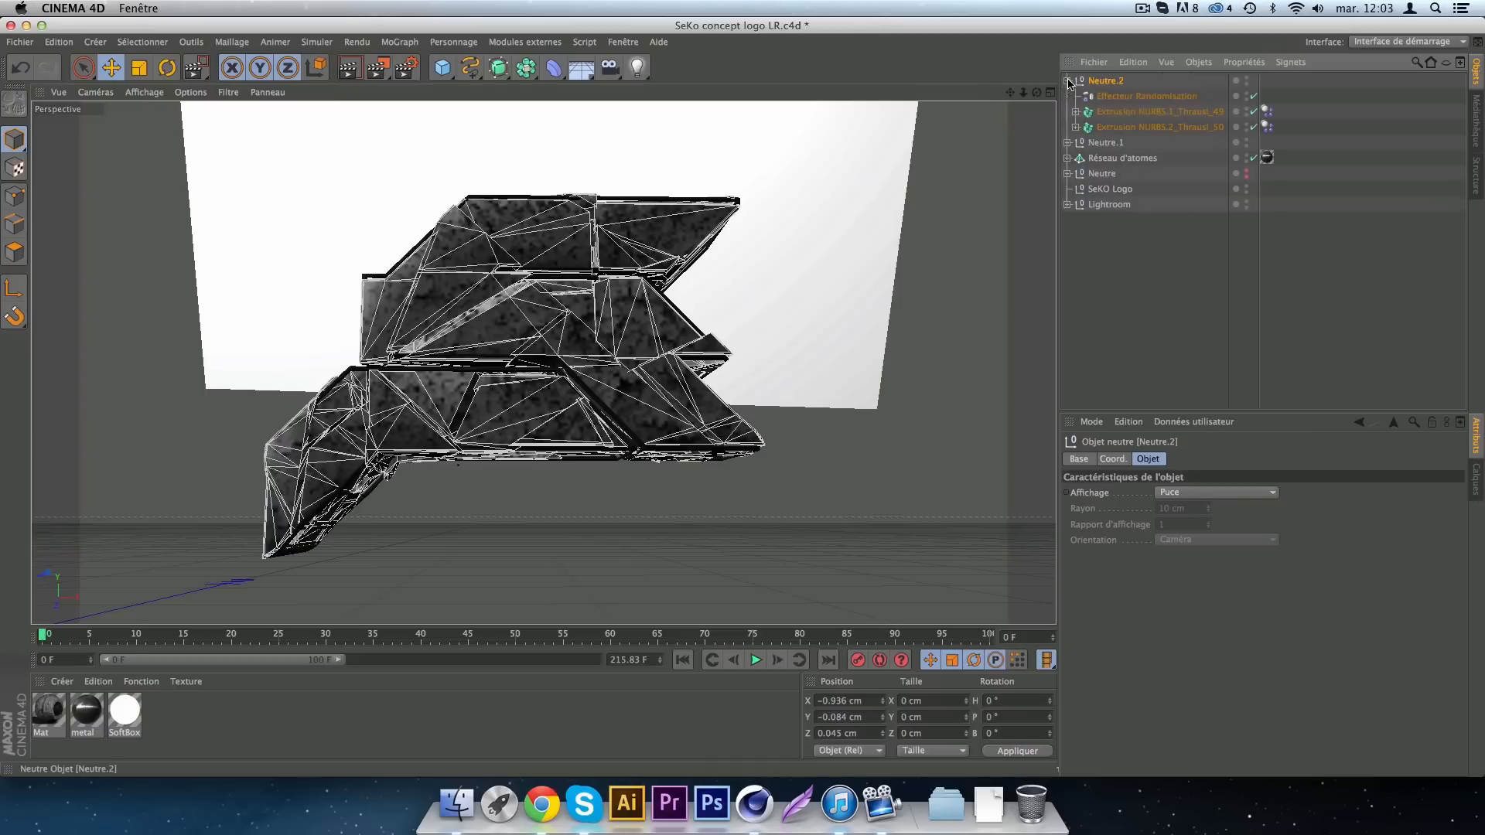
pyautogui.click(1125, 95)
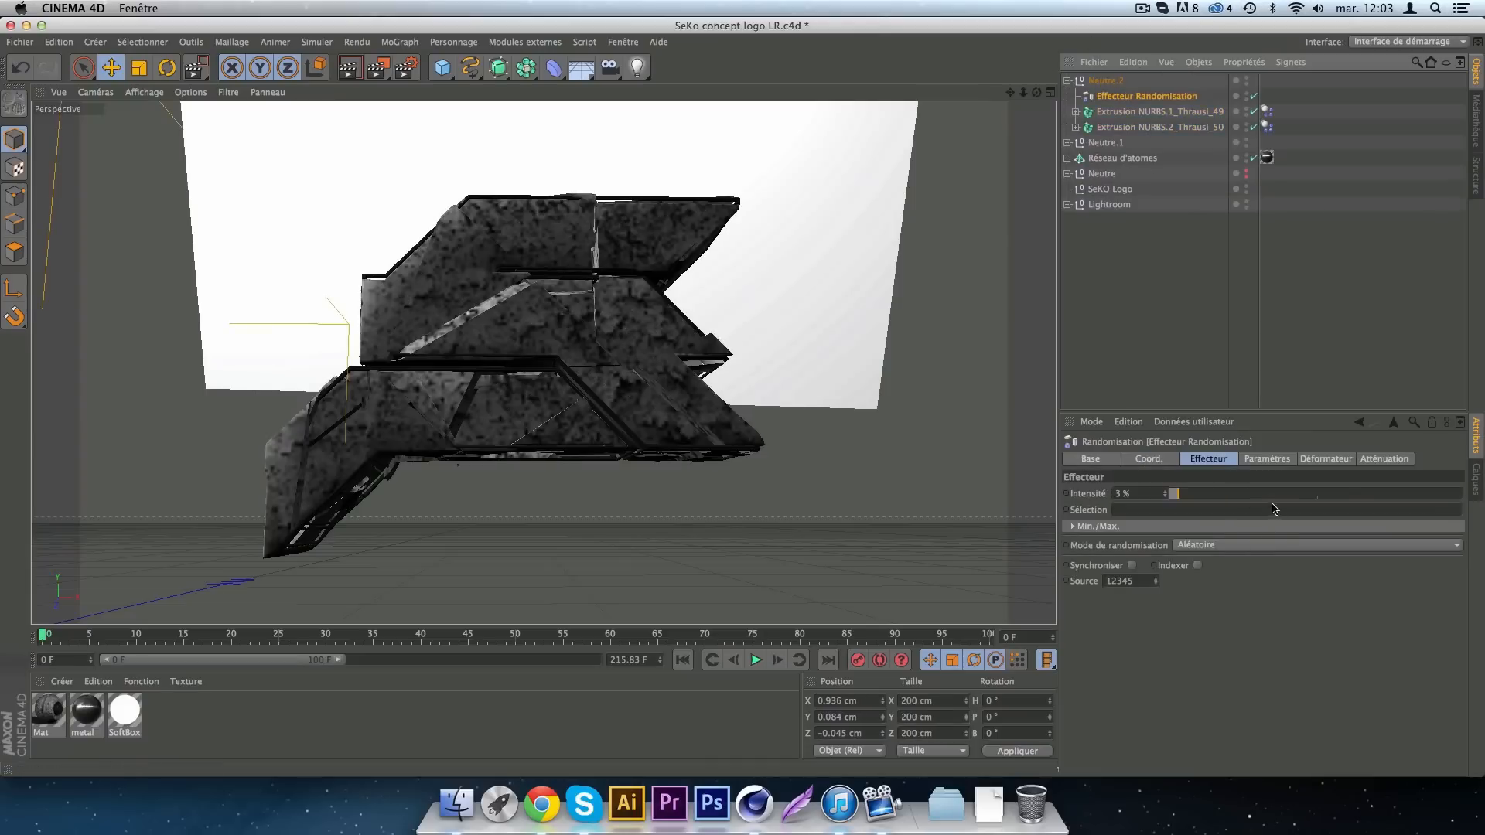
pyautogui.moveTo(1250, 496); pyautogui.dragTo(1258, 497)
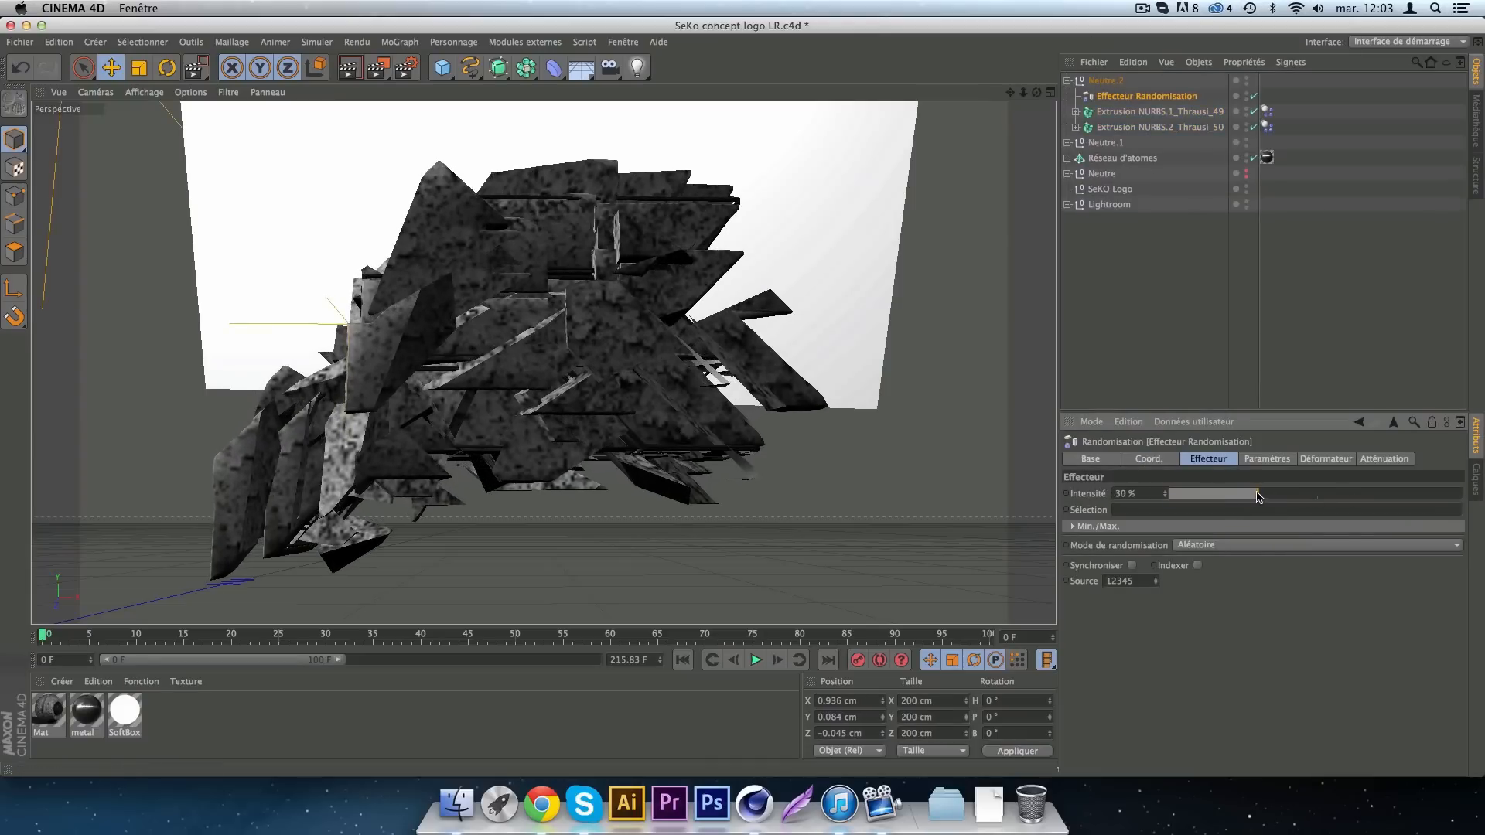
# Move the Neutre.2 group back along Z to about 19 cm, behind the original fractured pieces.
pyautogui.click(1105, 81)
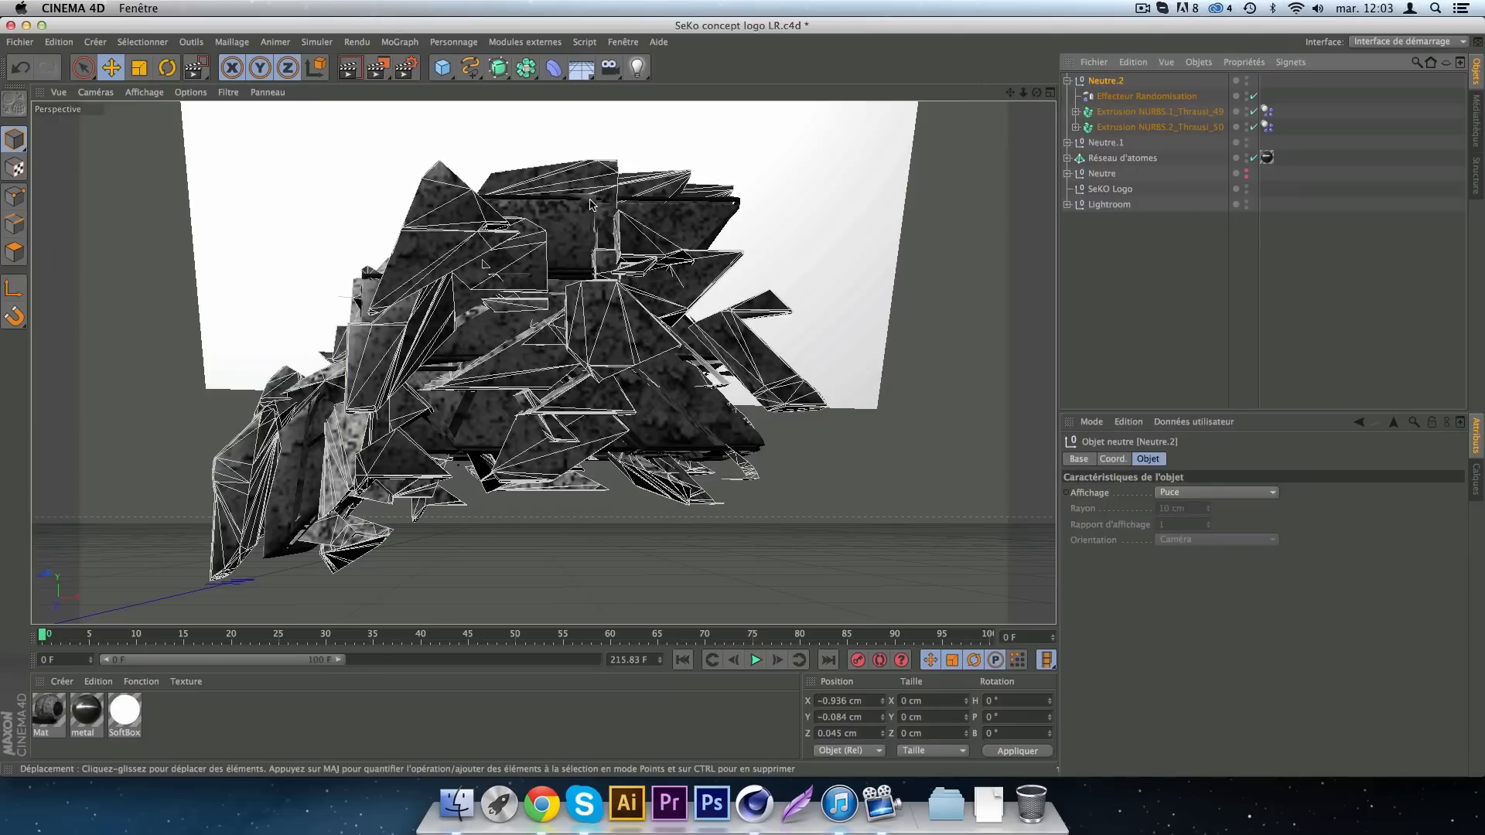
pyautogui.click(1049, 94)
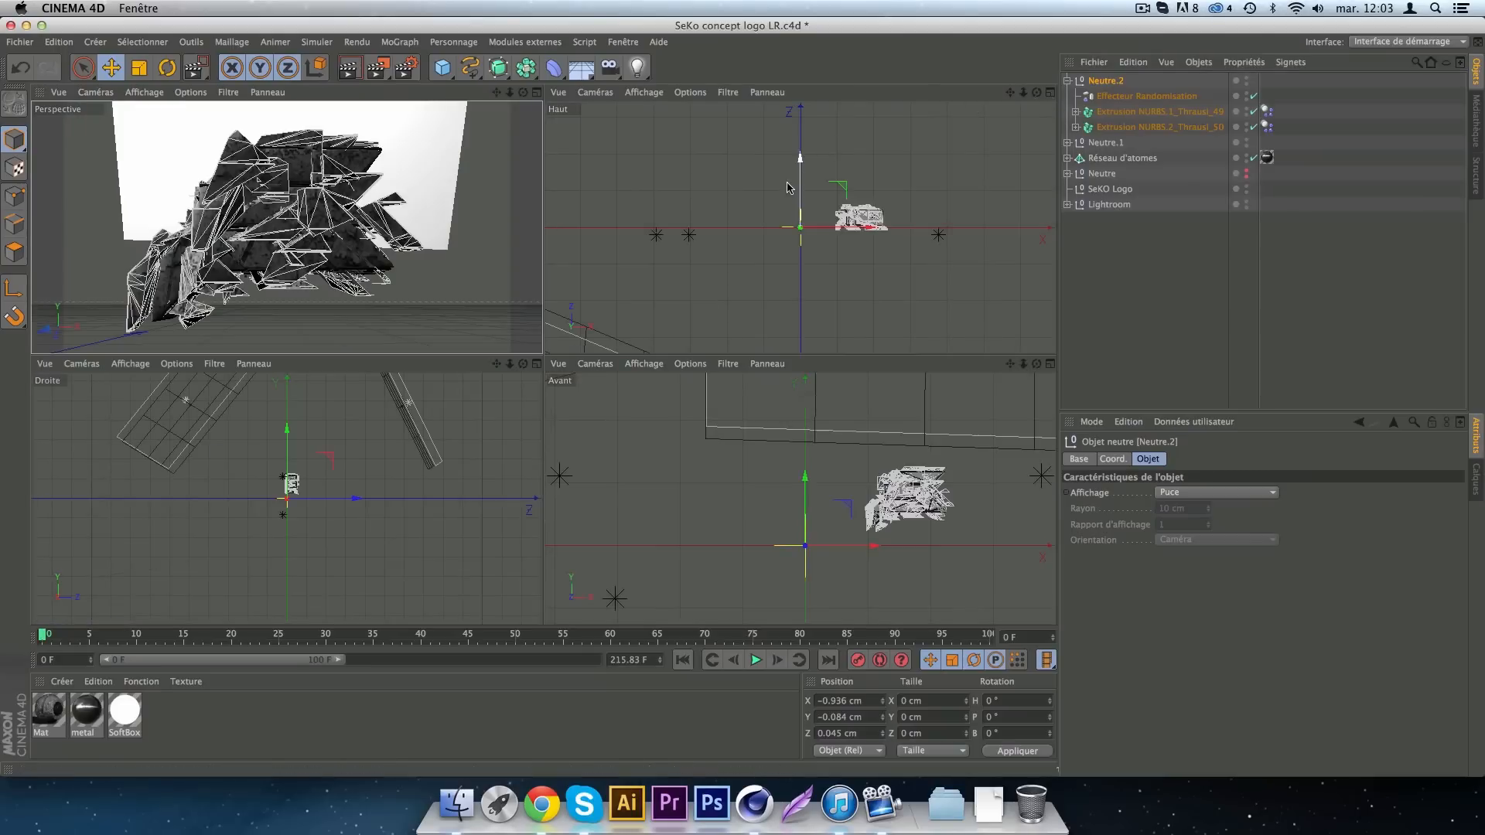
pyautogui.moveTo(801, 166); pyautogui.dragTo(802, 160)
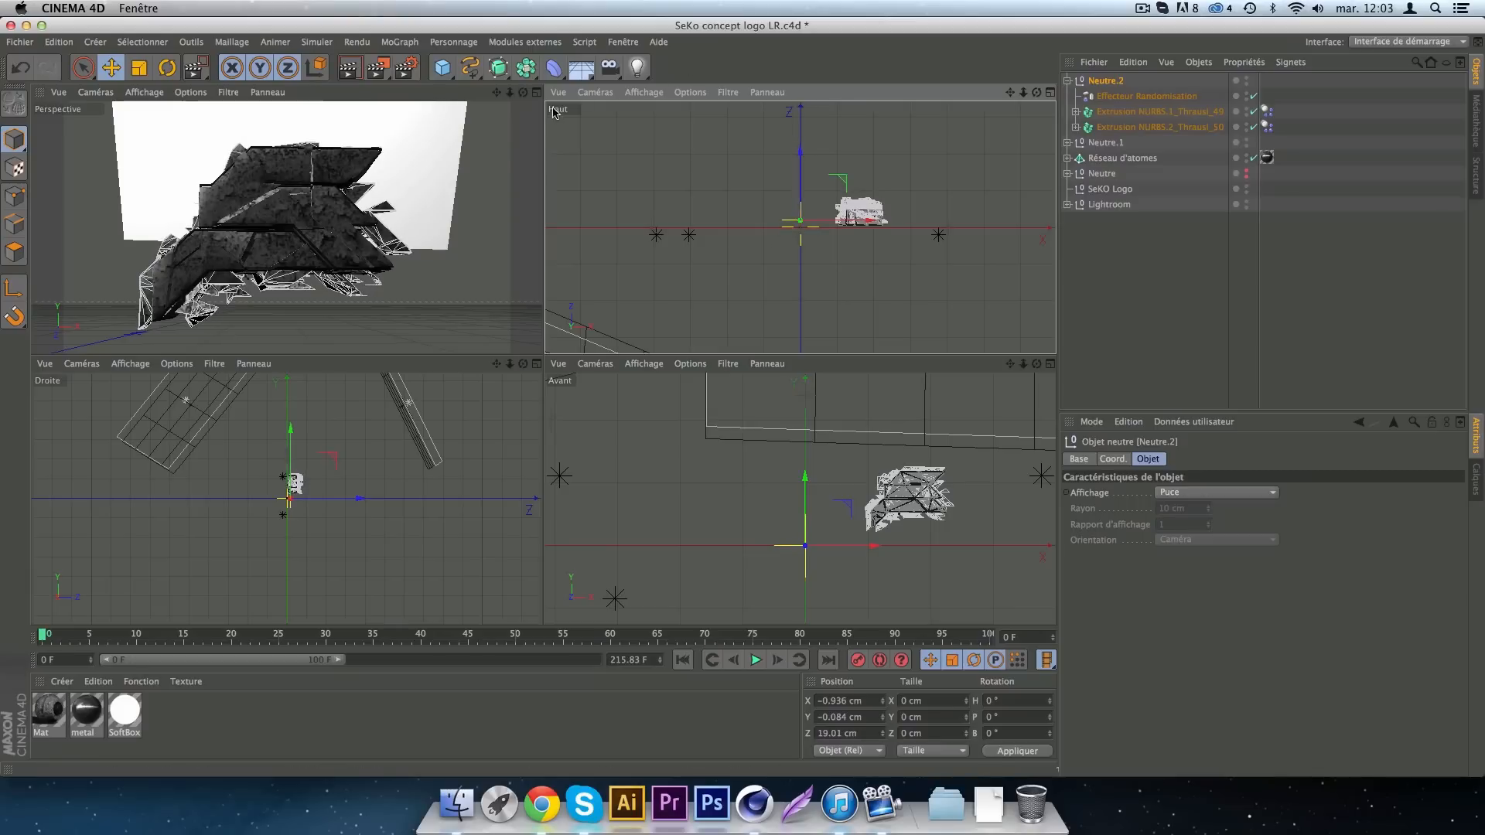
pyautogui.click(535, 92)
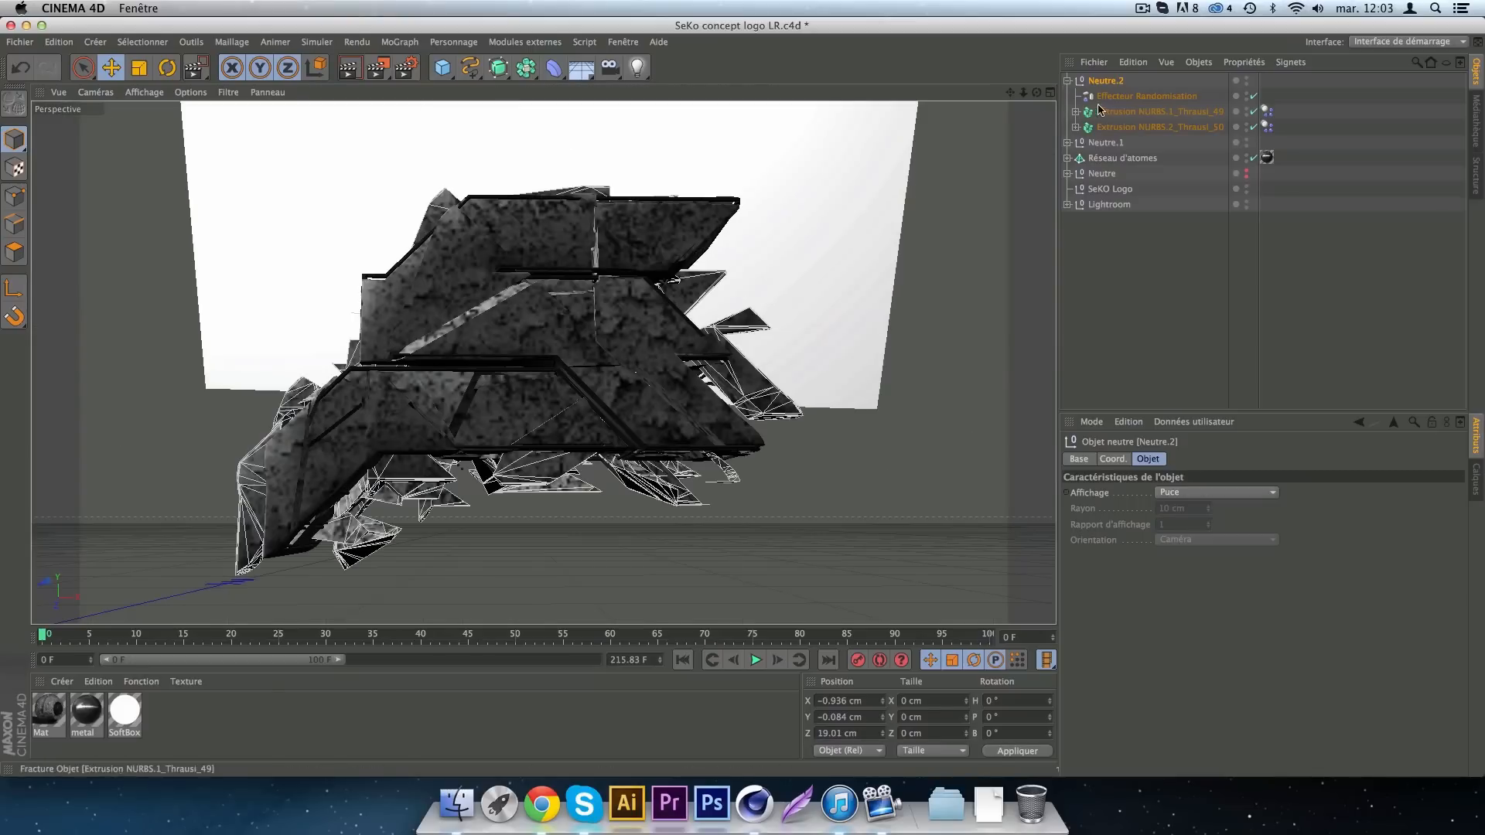
# Set the Neutre.2 Randomisation effector's intensity to 41 % and shift the effector slightly in the perspective view.
pyautogui.click(1091, 97)
pyautogui.moveTo(1275, 494); pyautogui.dragTo(1290, 494)
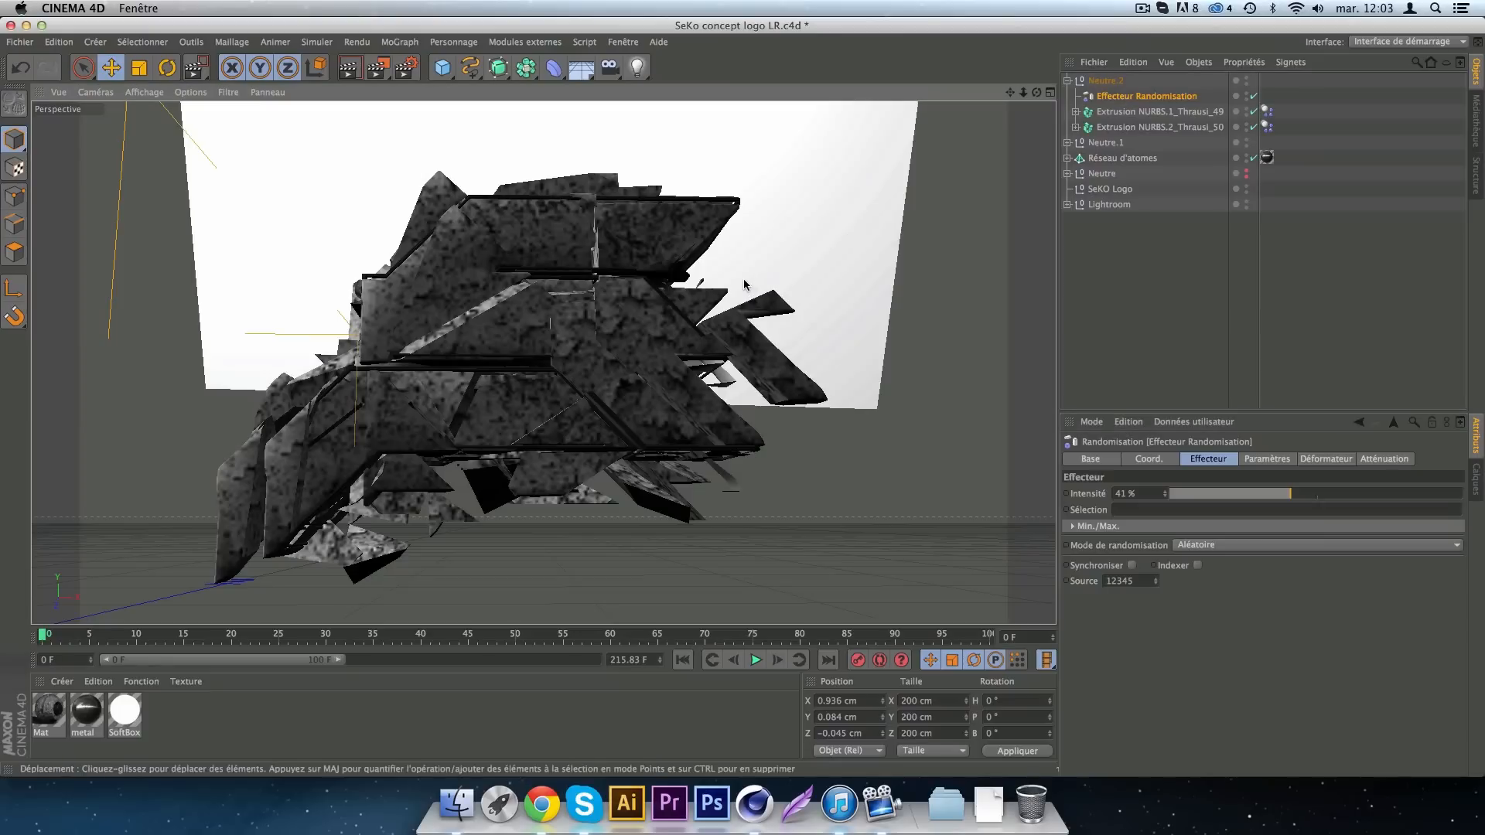
pyautogui.moveTo(752, 272); pyautogui.dragTo(742, 280)
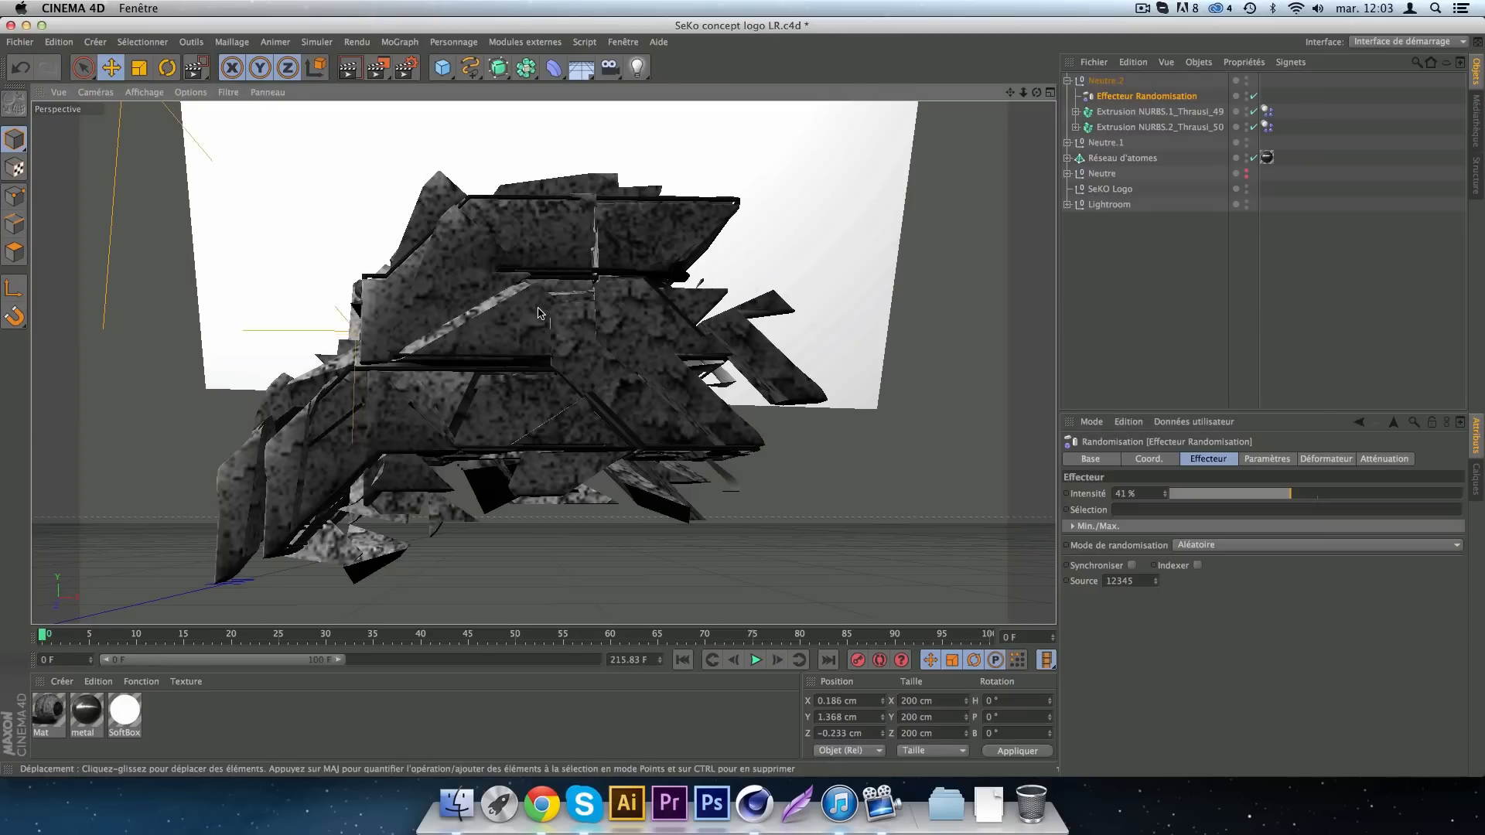
pyautogui.moveTo(539, 310); pyautogui.dragTo(540, 305)
# Reposition the Neutre.2 group at about X -2.8 cm, Y 4.3 cm and Z 26.8 cm, and collapse its hierarchy.
pyautogui.click(1091, 82)
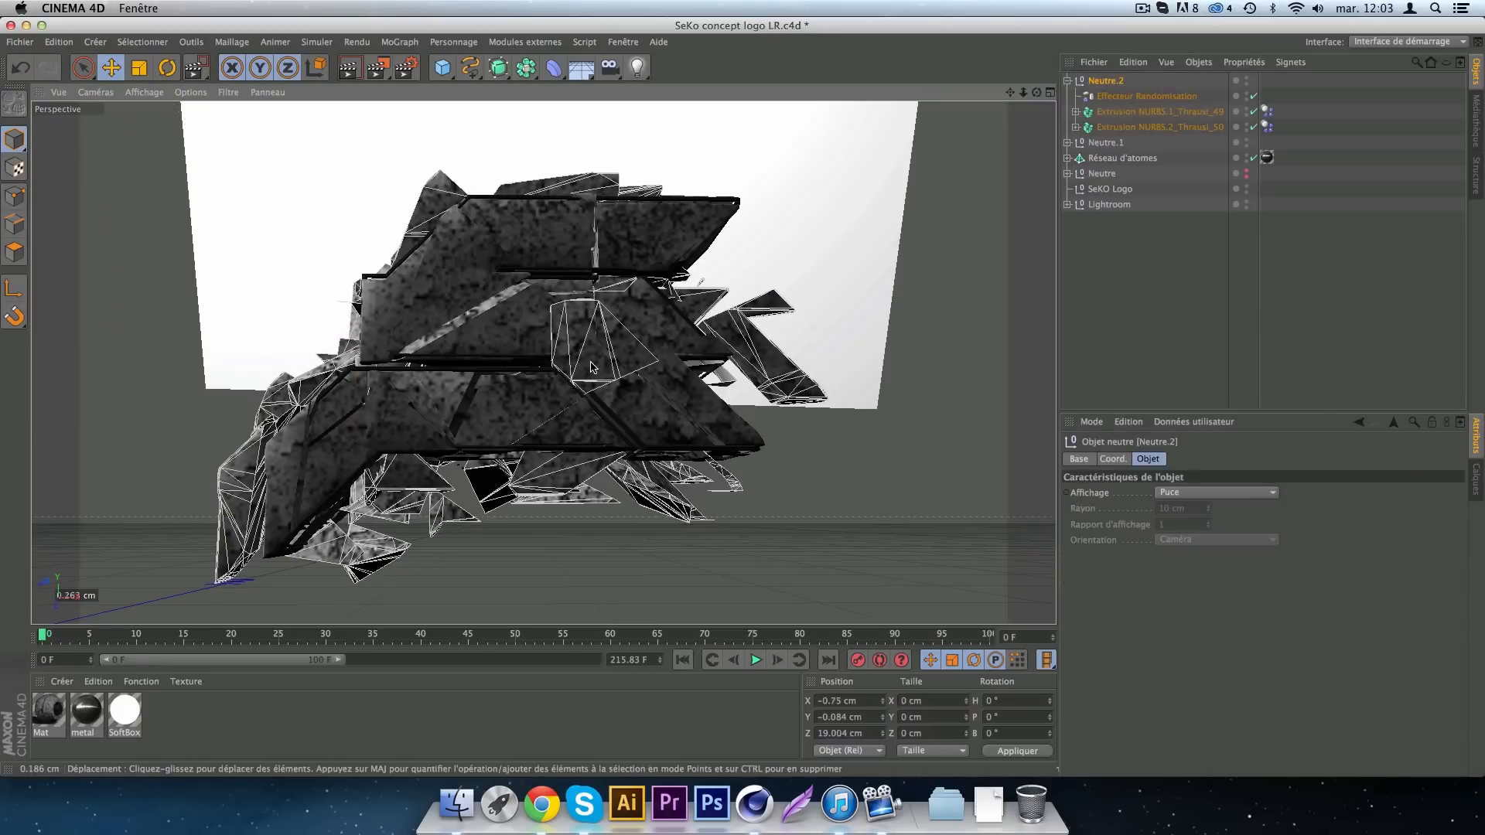
pyautogui.moveTo(593, 361); pyautogui.dragTo(685, 317)
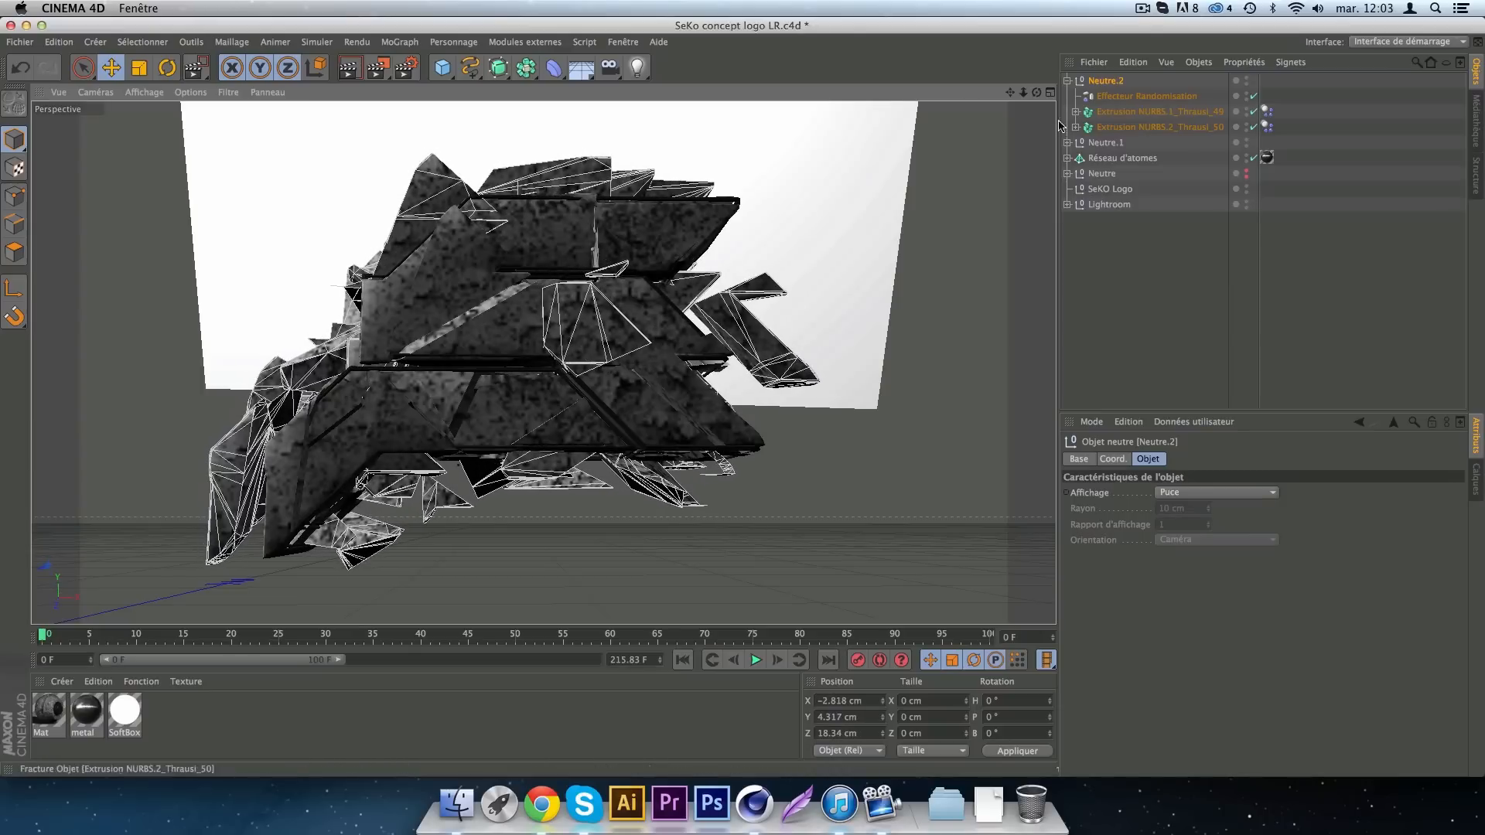
pyautogui.click(1050, 92)
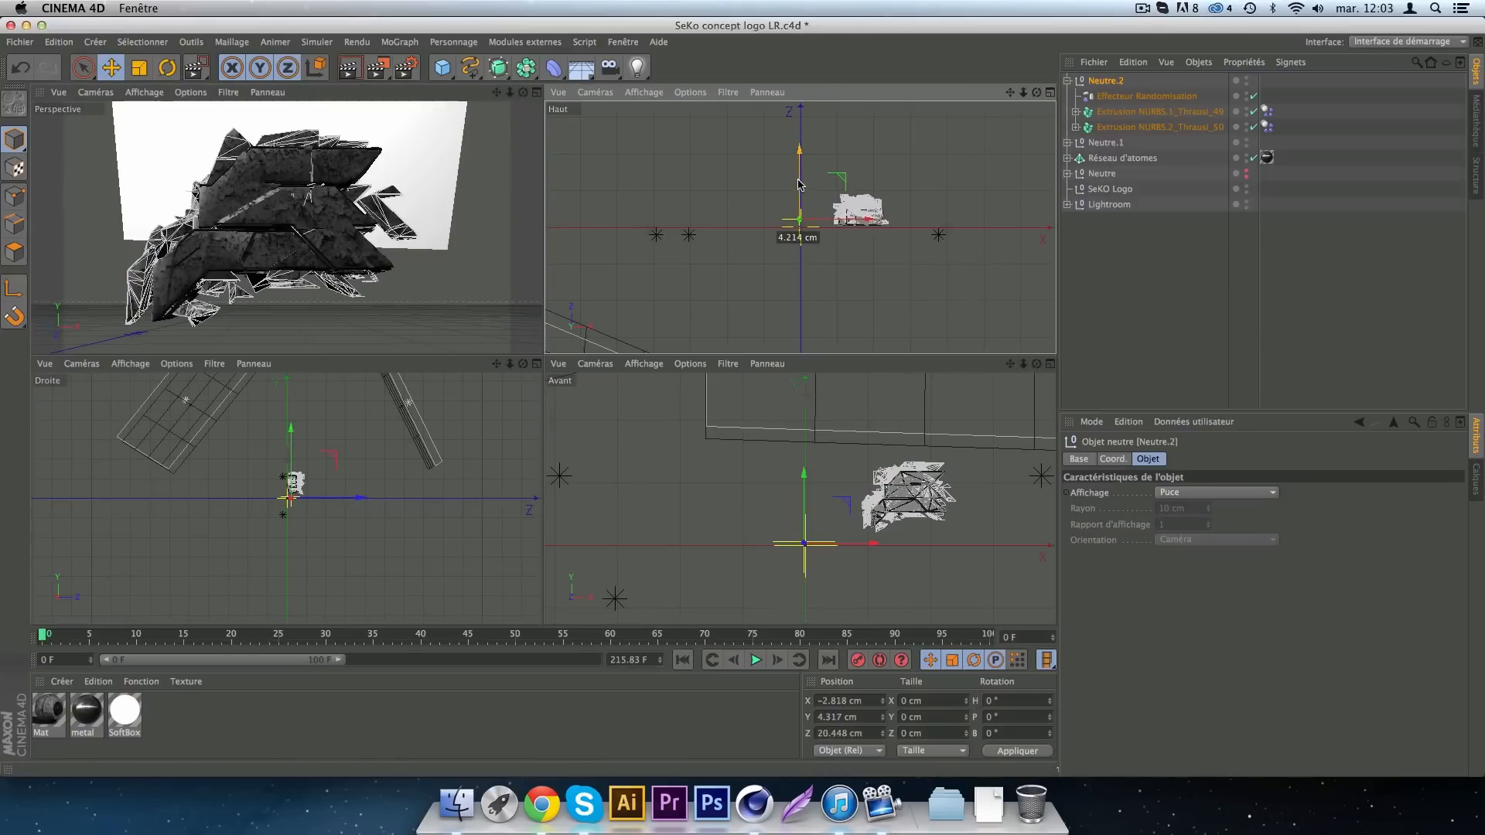
pyautogui.click(1177, 325)
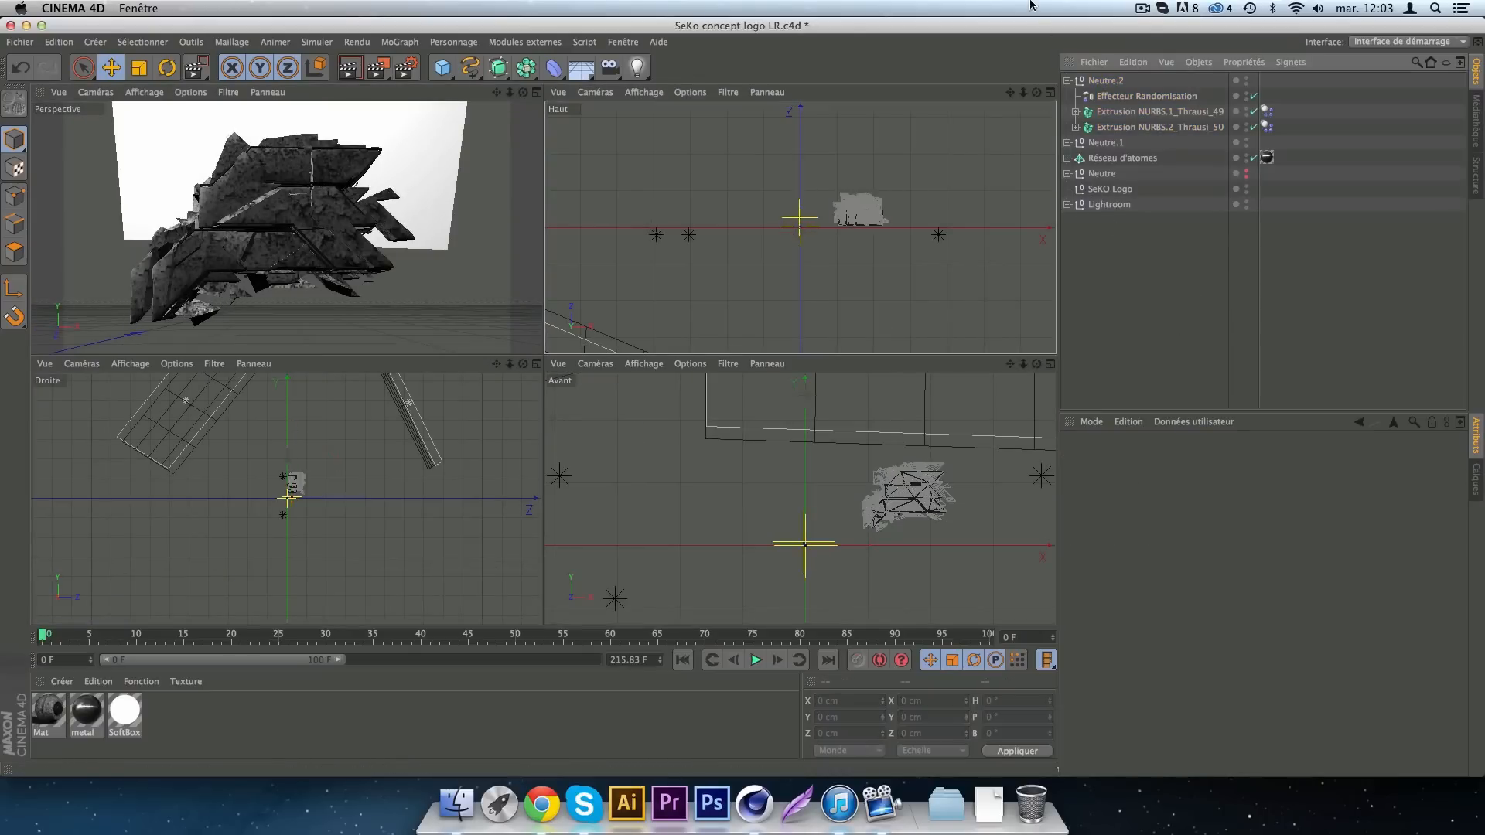
pyautogui.click(1067, 81)
pyautogui.click(1090, 95)
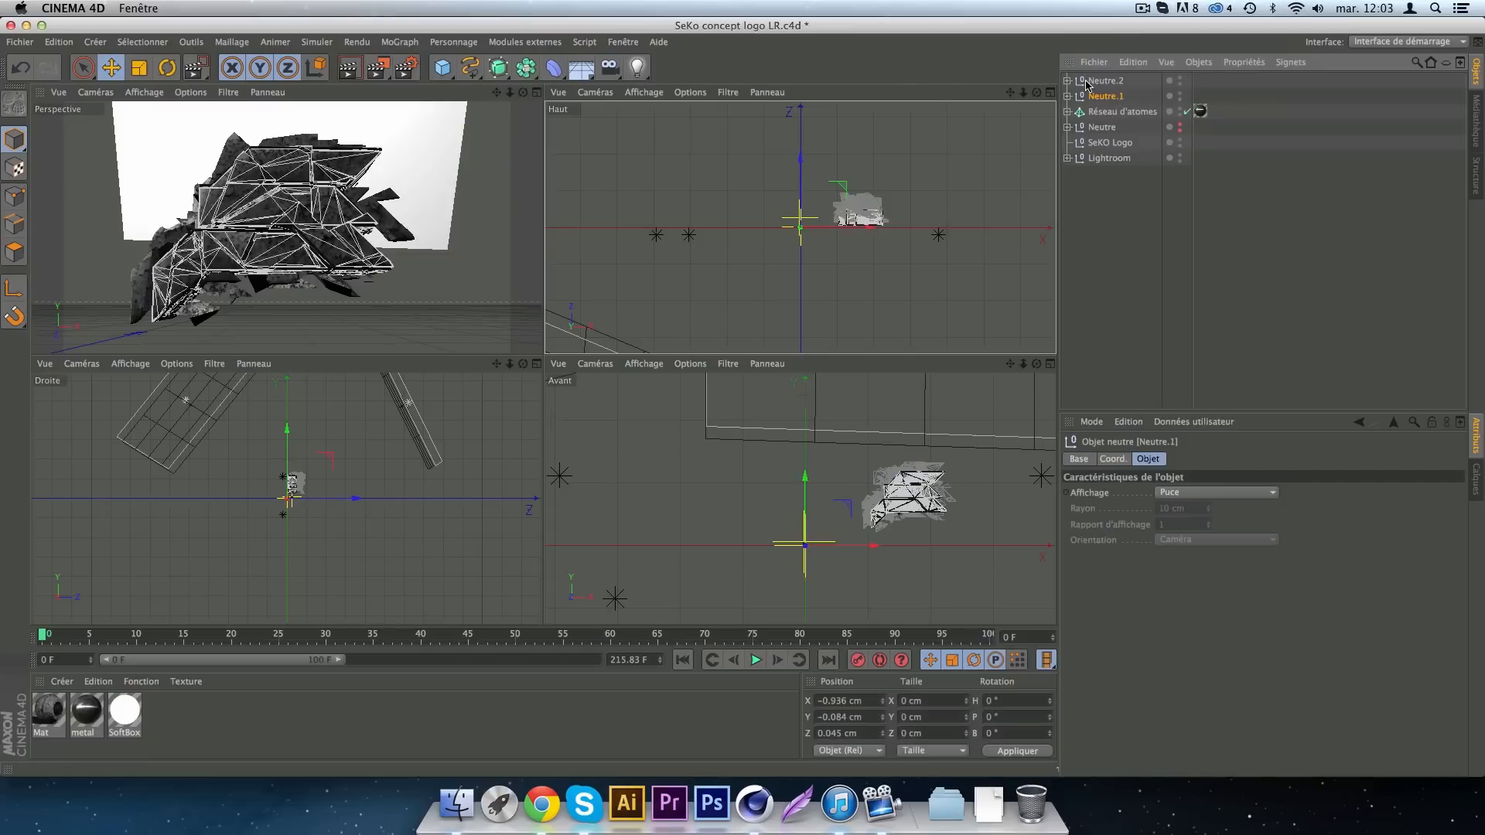
pyautogui.click(1104, 81)
pyautogui.click(536, 93)
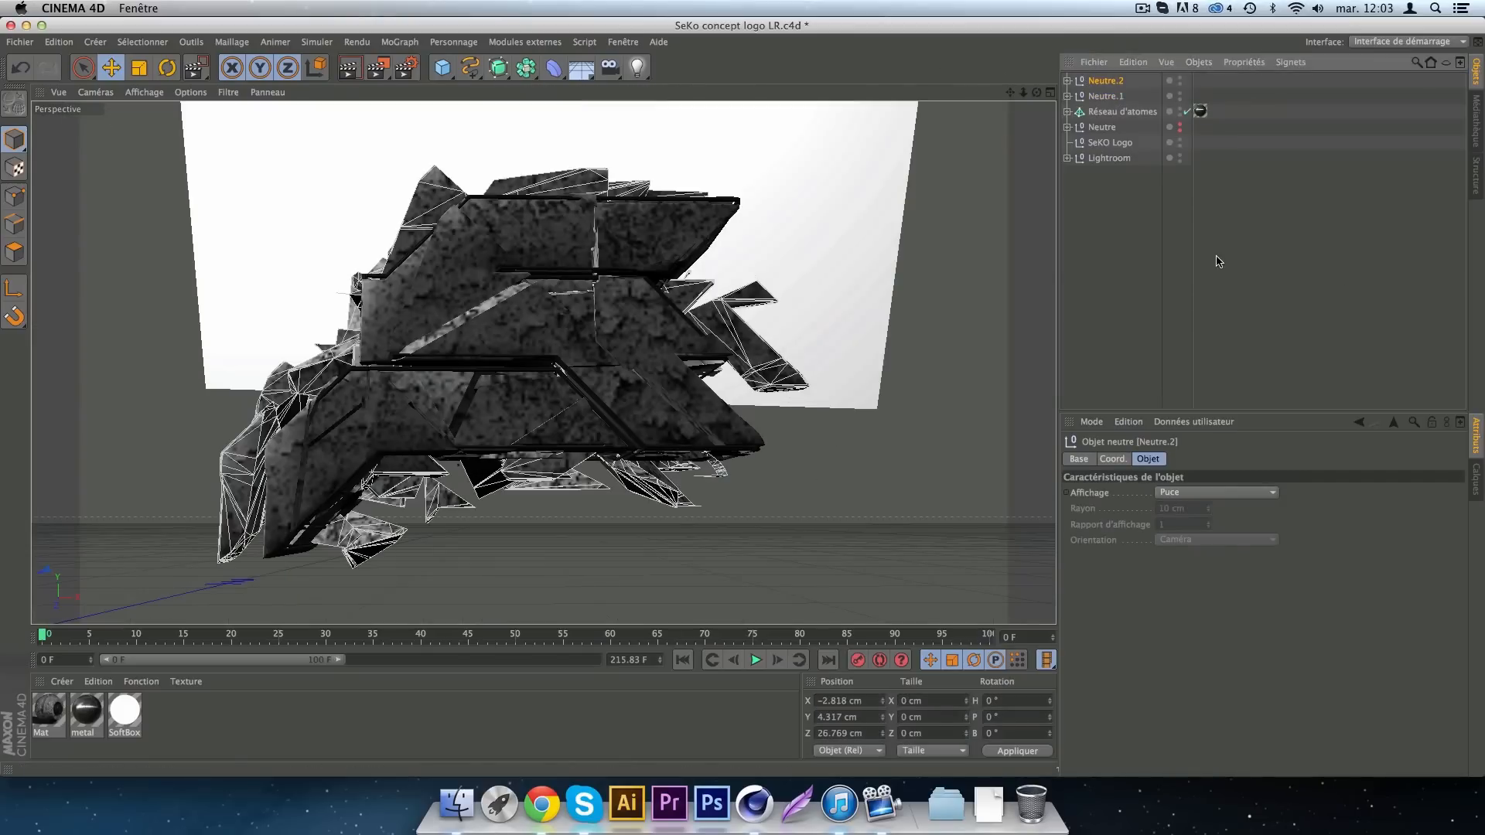
pyautogui.click(1191, 240)
pyautogui.click(1121, 112)
pyautogui.moveTo(1241, 318); pyautogui.dragTo(1219, 253)
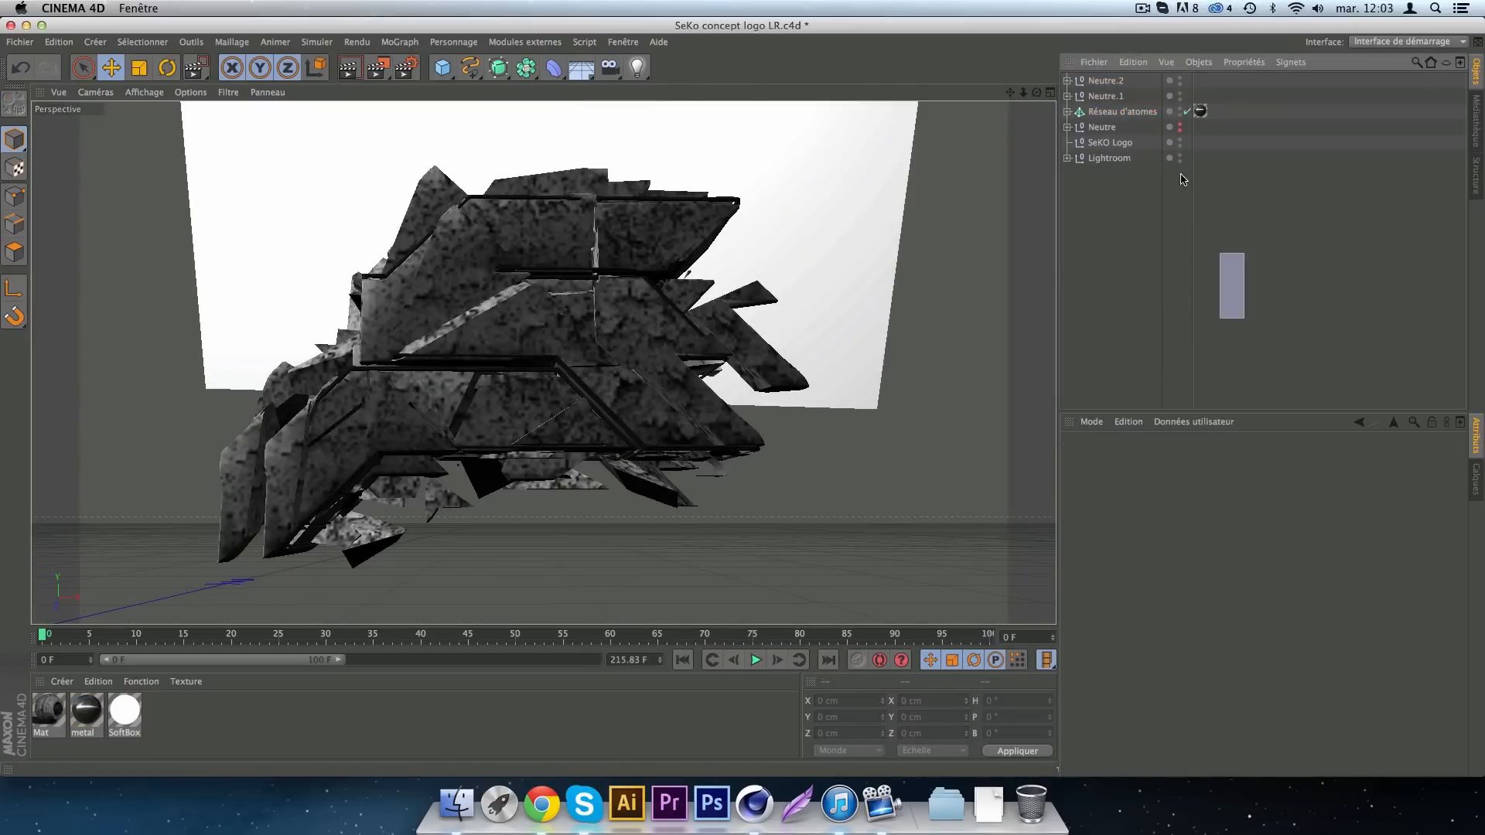
pyautogui.click(1140, 112)
pyautogui.click(1266, 337)
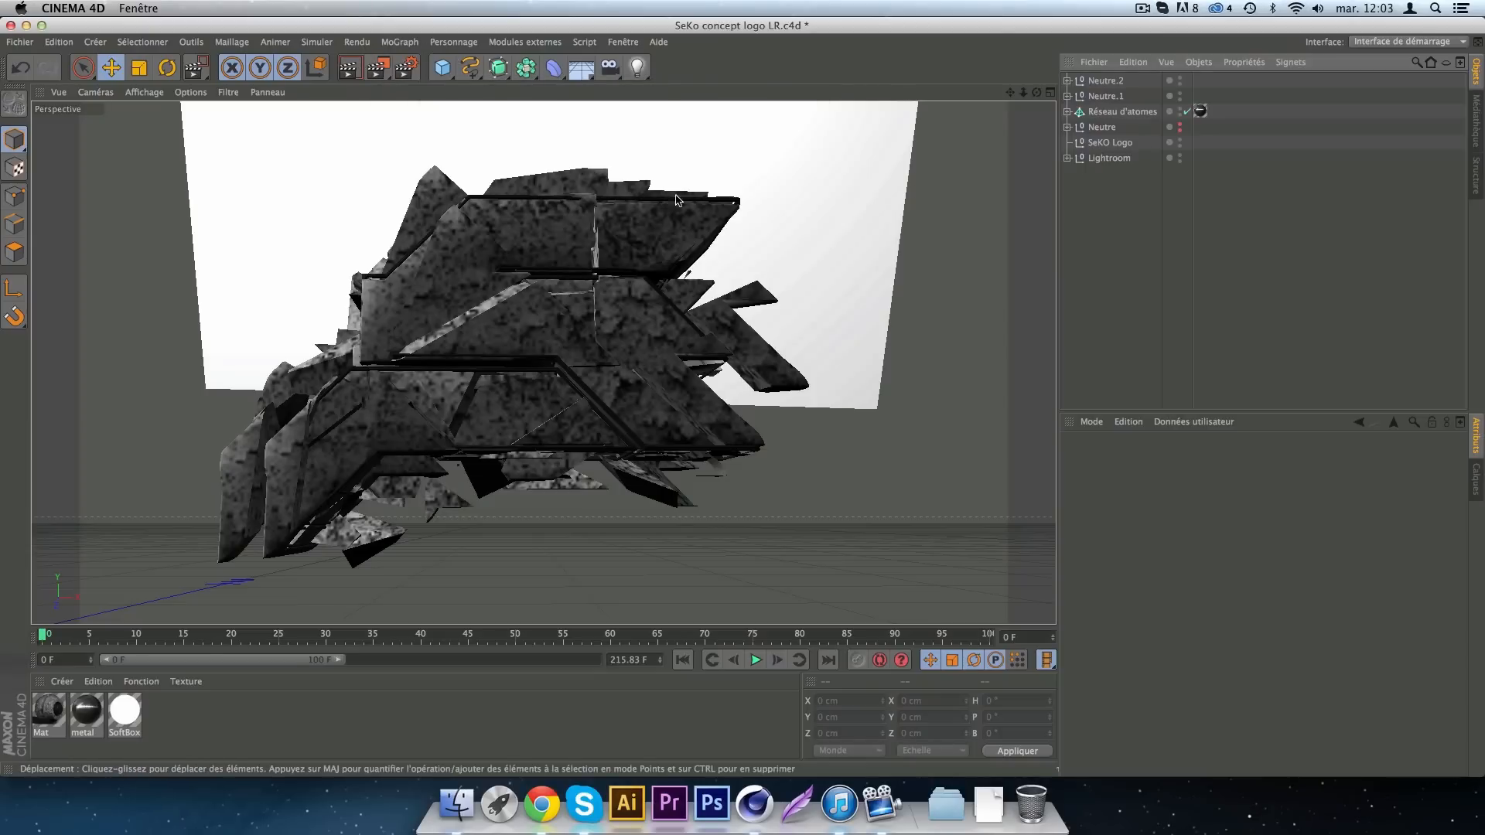
# Render the perspective view to check the logo with its second layer of scattered fragments.
pyautogui.click(1142, 8)
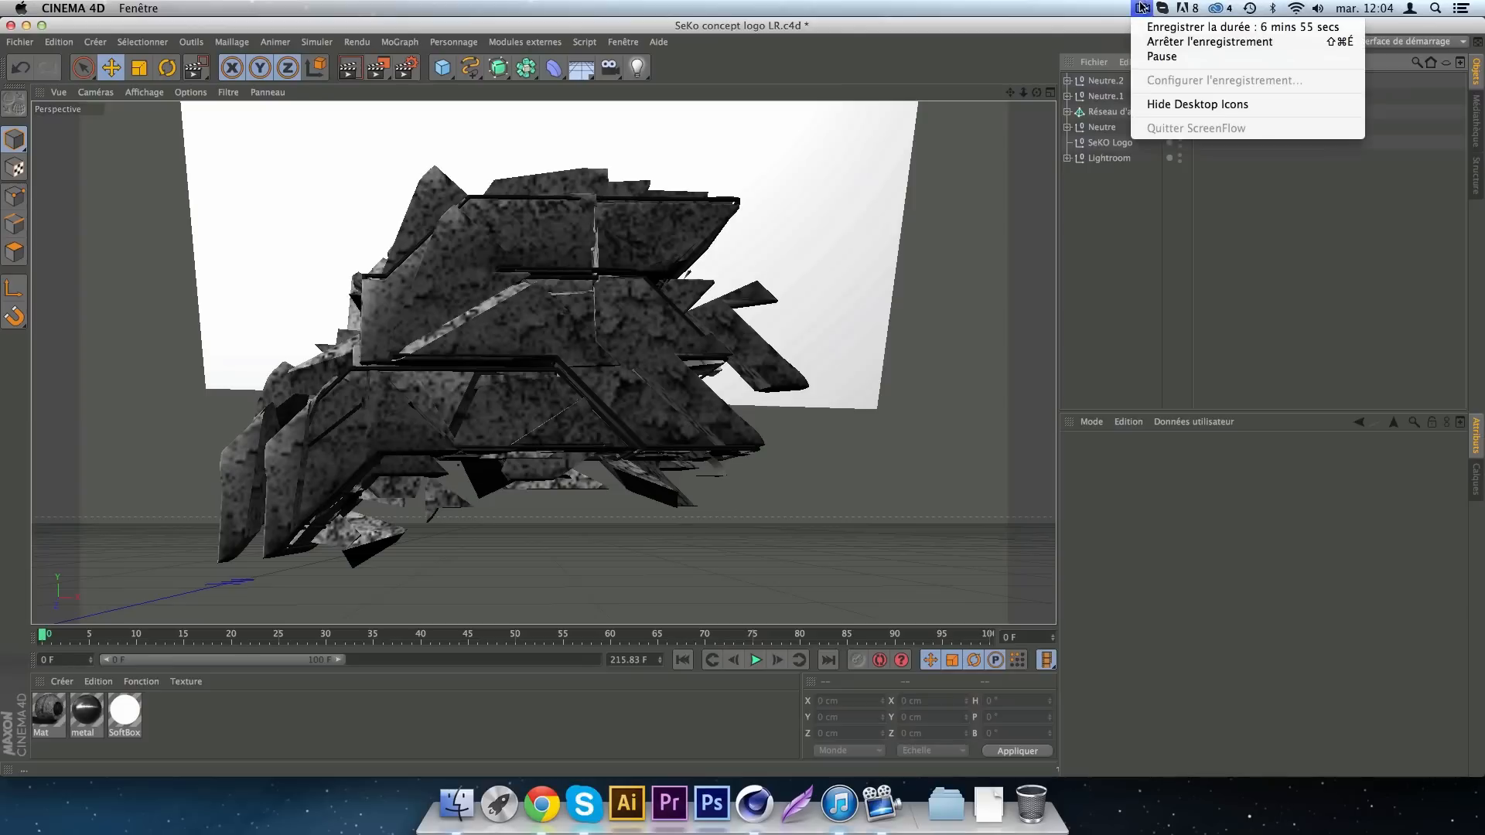
pyautogui.click(1156, 59)
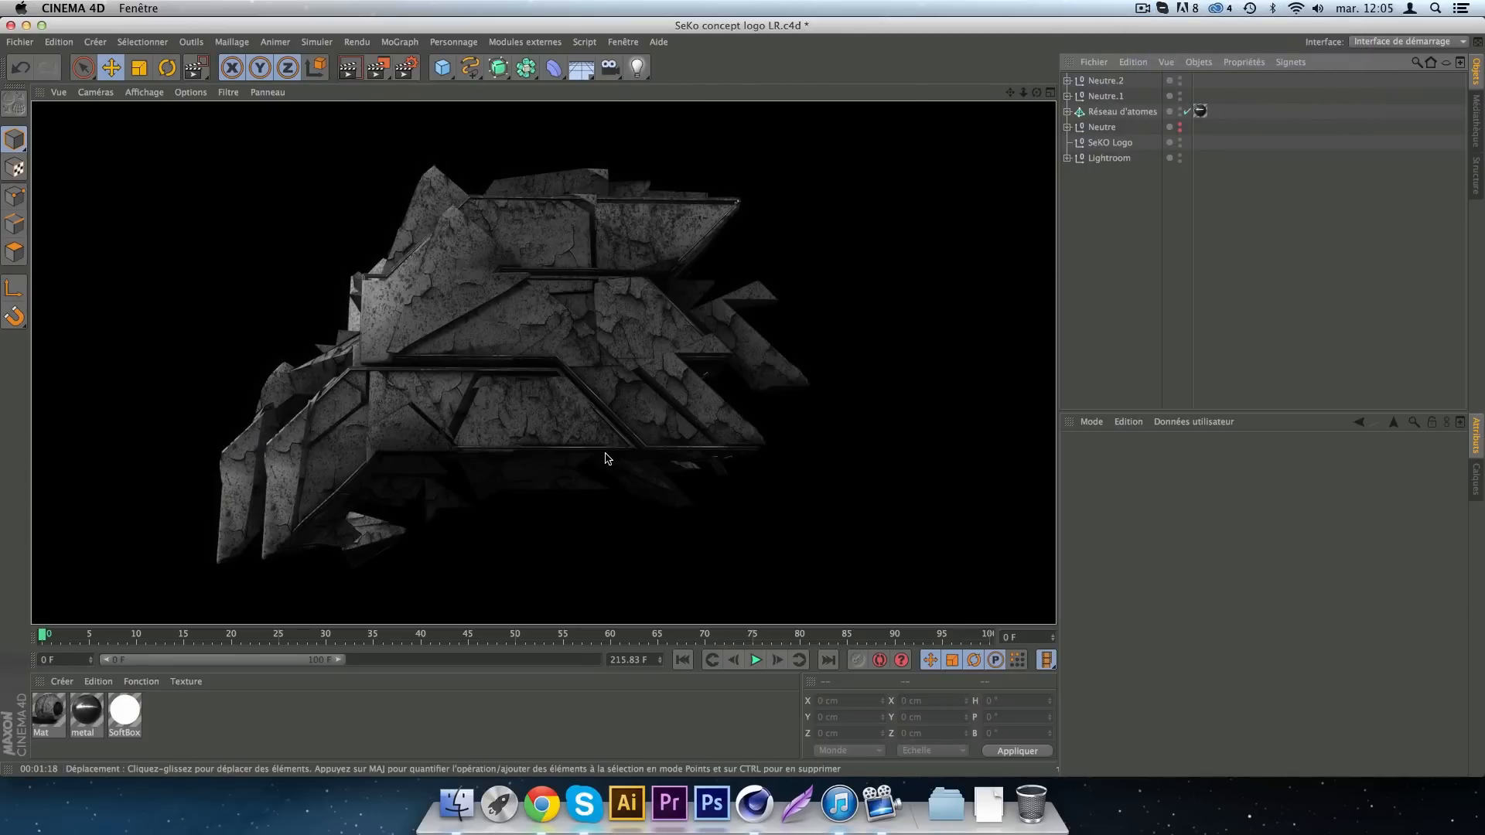
pyautogui.click(1129, 367)
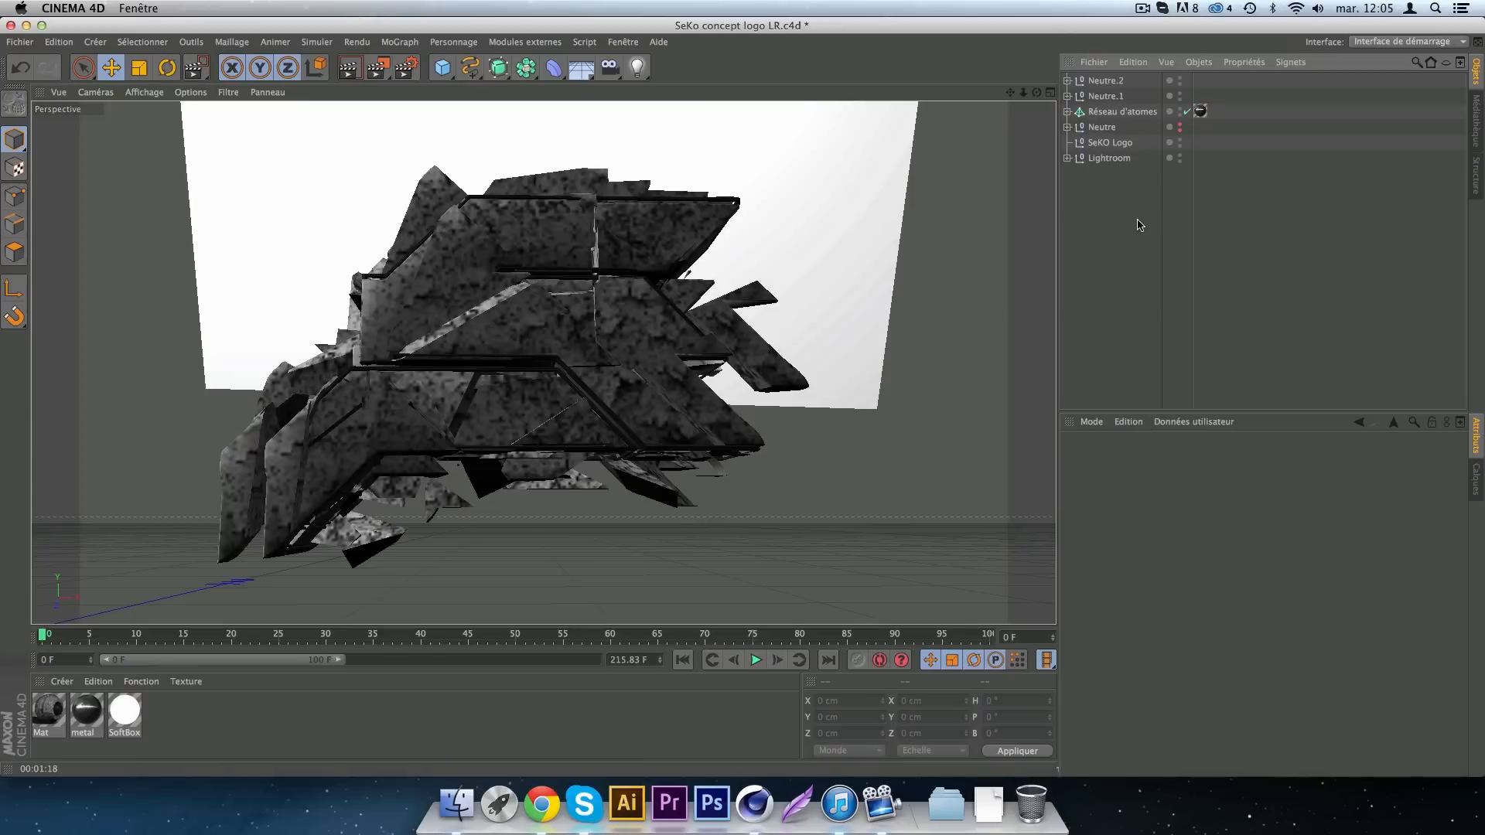
pyautogui.click(1121, 111)
pyautogui.click(1176, 352)
pyautogui.click(1121, 111)
pyautogui.click(1201, 301)
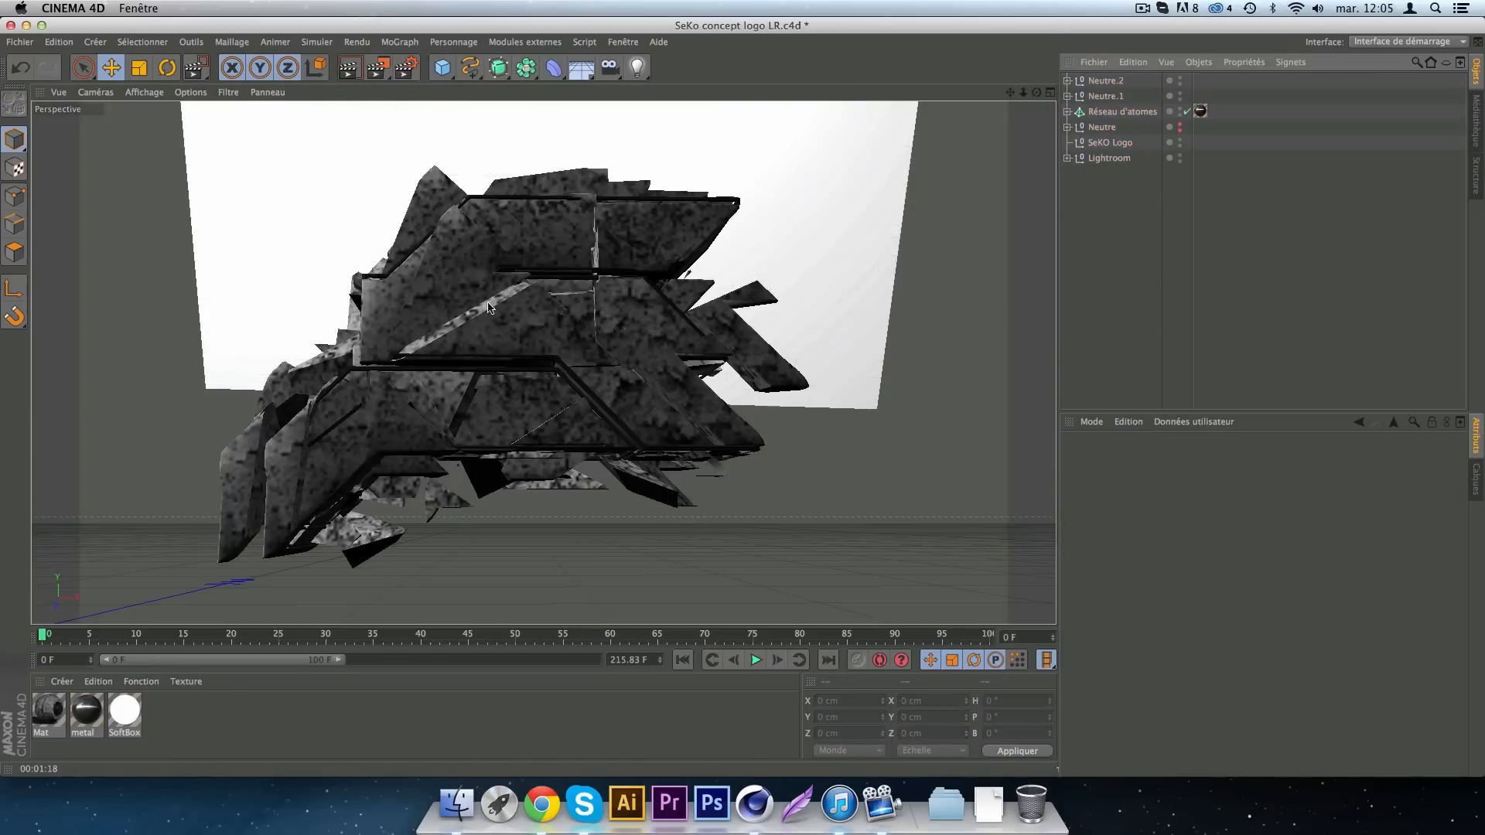